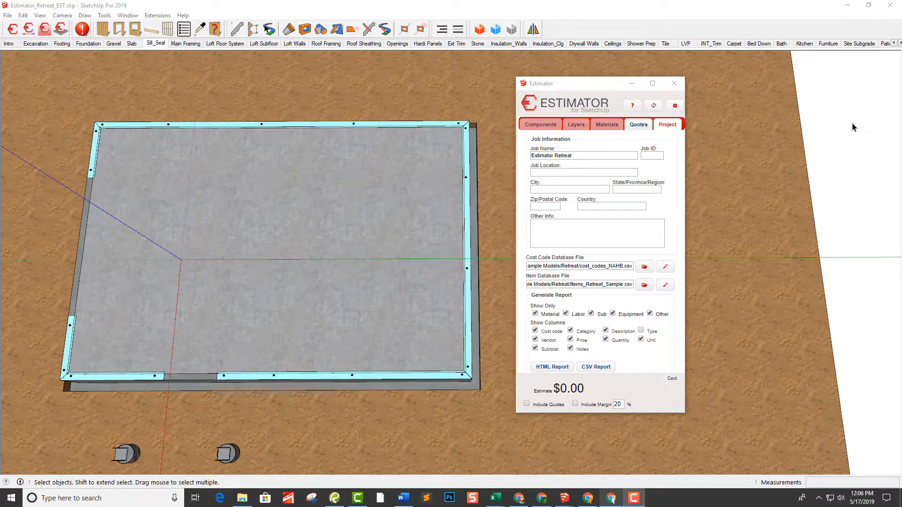
# Select the sill sealer in the Sill_Seal scene and assign item 3100-880 Sill Sealer 50' Roll to its FND_Sill Sealer layer
pyautogui.click(156, 44)
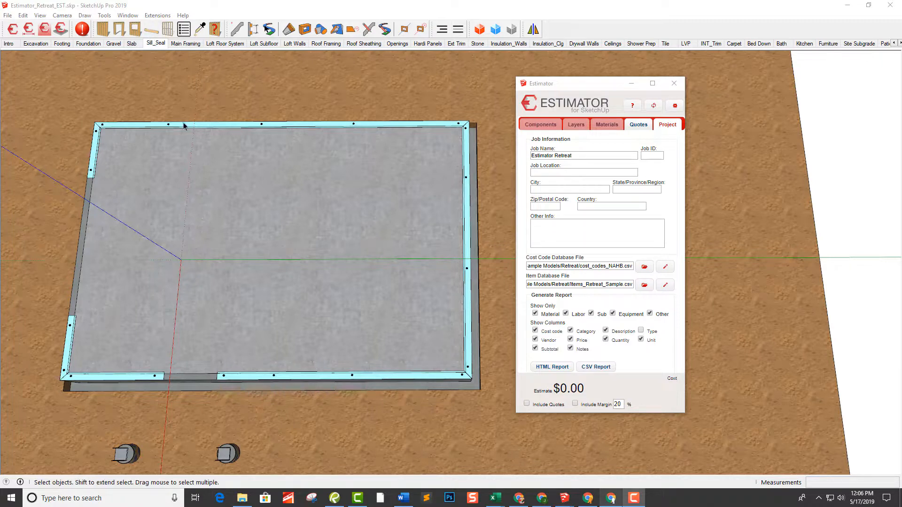
pyautogui.click(296, 380)
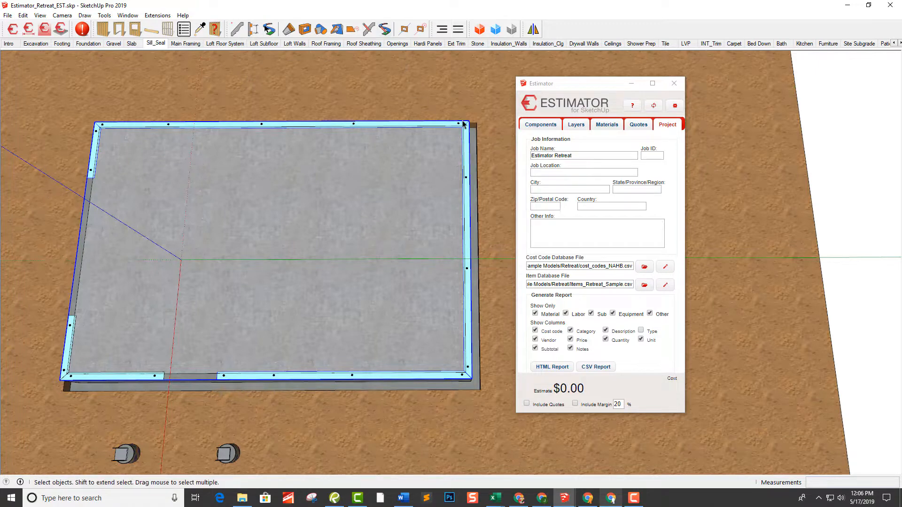
pyautogui.click(577, 125)
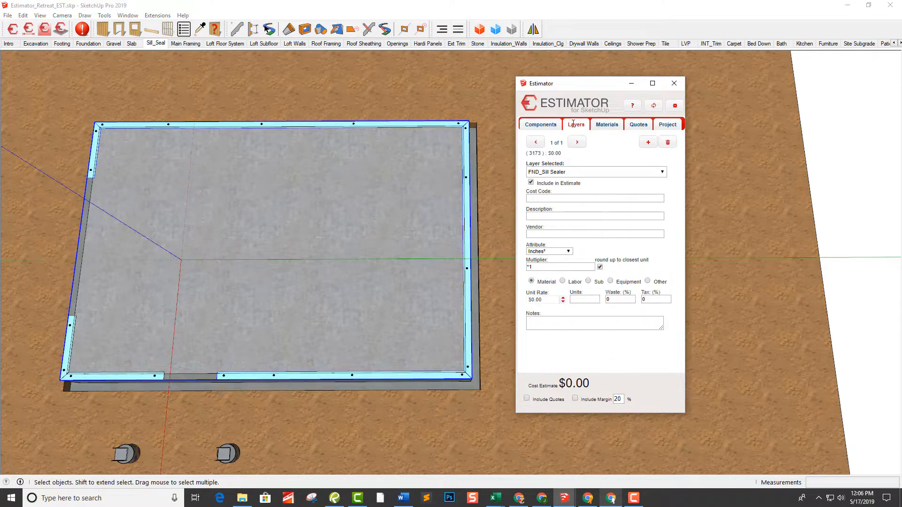
pyautogui.click(543, 217)
pyautogui.write('sill')
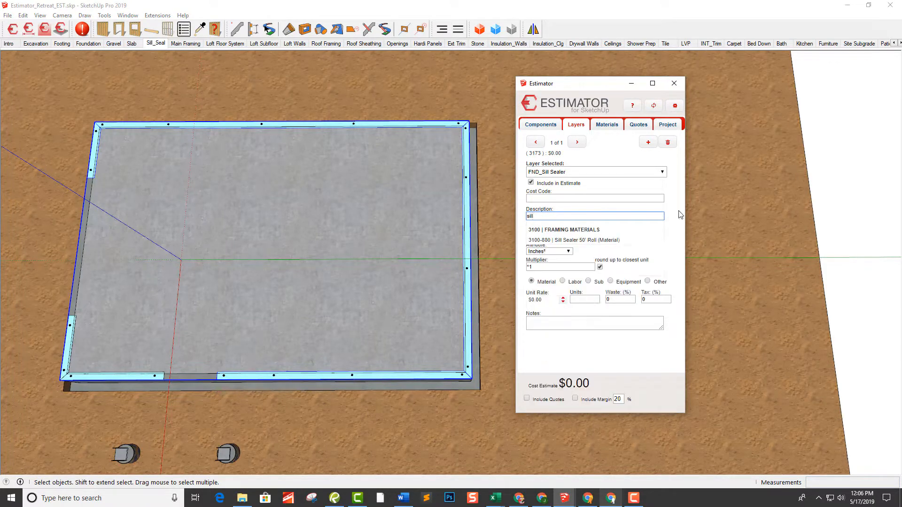
pyautogui.click(606, 241)
pyautogui.click(604, 233)
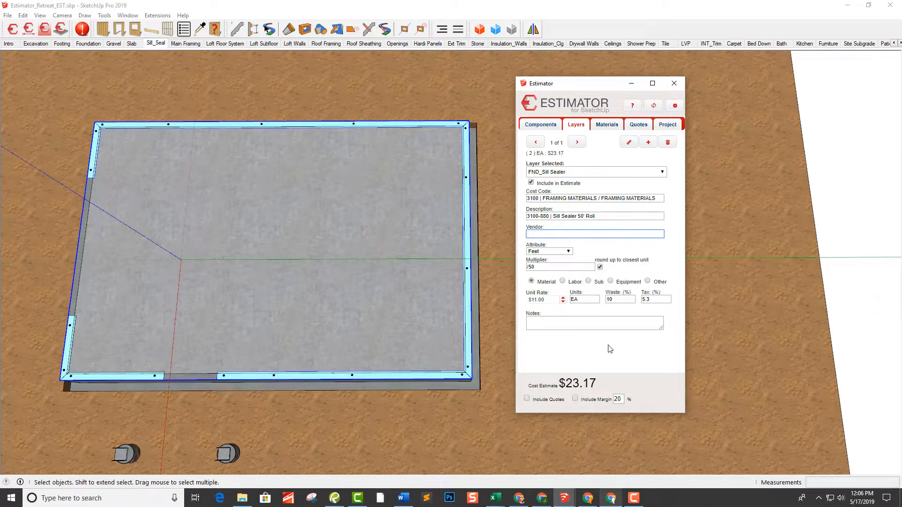
# Switch to the Main Framing scene showing the framed walls
pyautogui.click(187, 45)
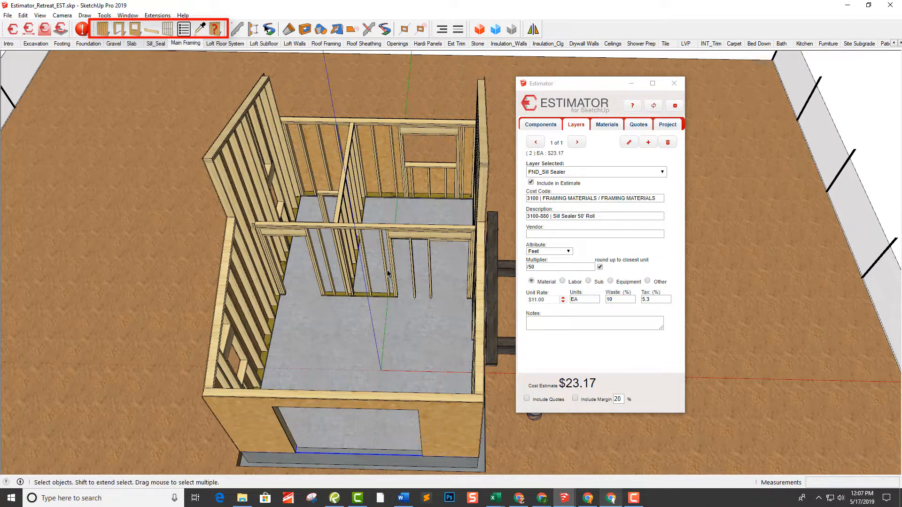
pyautogui.moveTo(358, 217)
pyautogui.mouseDown(button='middle')
pyautogui.moveTo(186, 314)
pyautogui.moveTo(244, 423)
pyautogui.moveTo(343, 461)
pyautogui.moveTo(420, 399)
pyautogui.moveTo(432, 351)
pyautogui.mouseUp(button='middle')
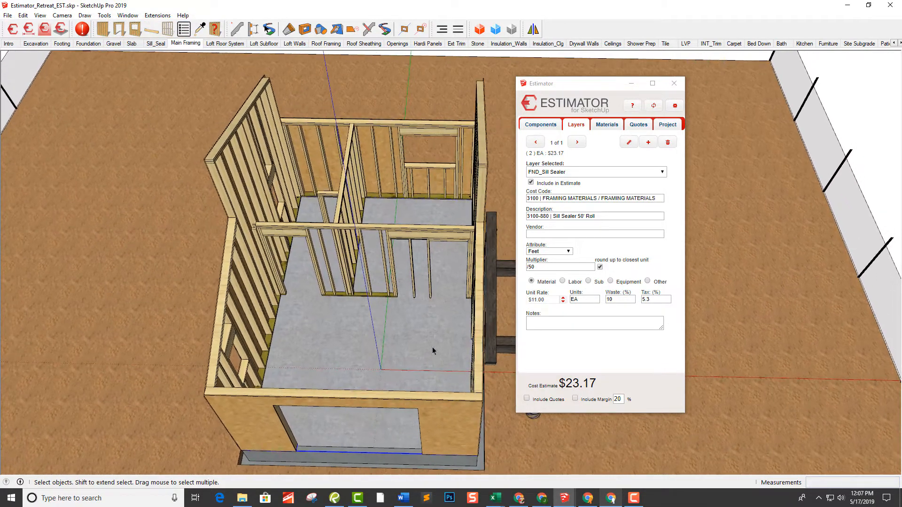
pyautogui.scroll(3, 373, 249)
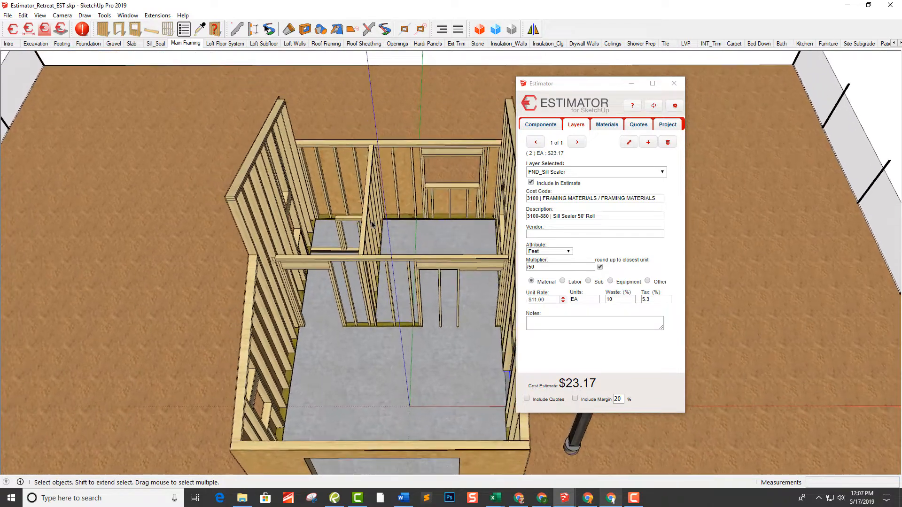
pyautogui.moveTo(382, 229); pyautogui.dragTo(373, 226, button='middle')
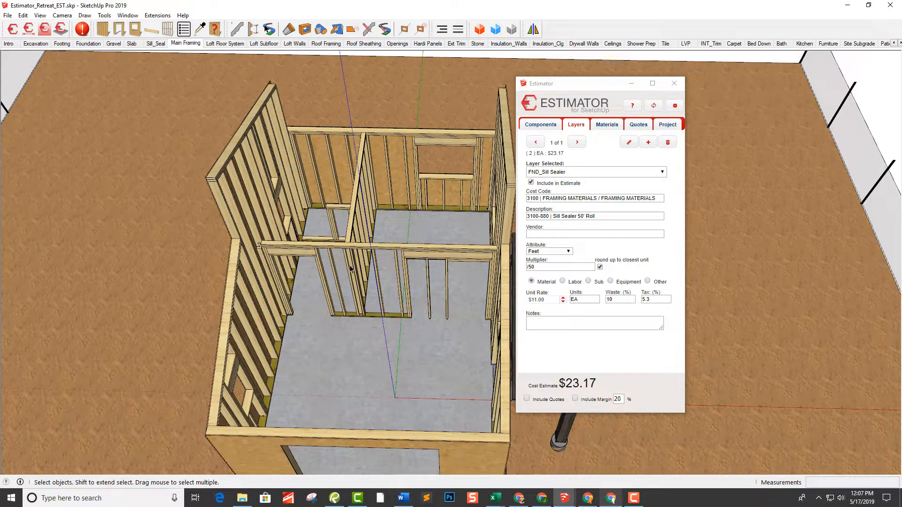
pyautogui.moveTo(357, 270); pyautogui.dragTo(369, 277, button='middle')
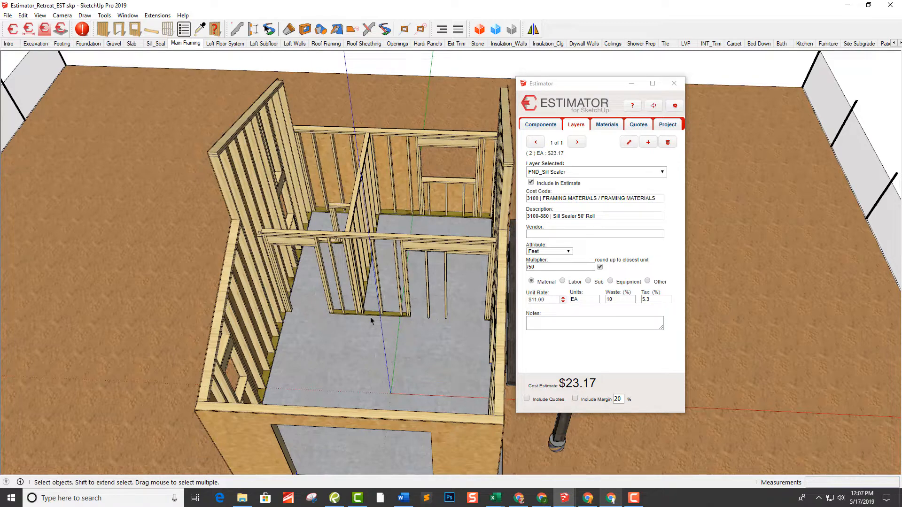
# Select the pocket door frame in the interior wall and assign item 5210-08 Pocket Door Frame to its component
pyautogui.click(447, 267)
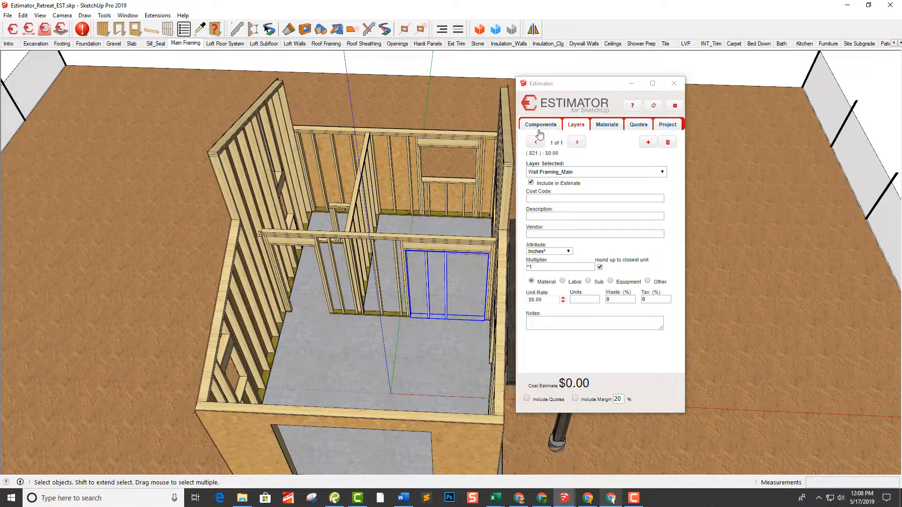
pyautogui.click(539, 125)
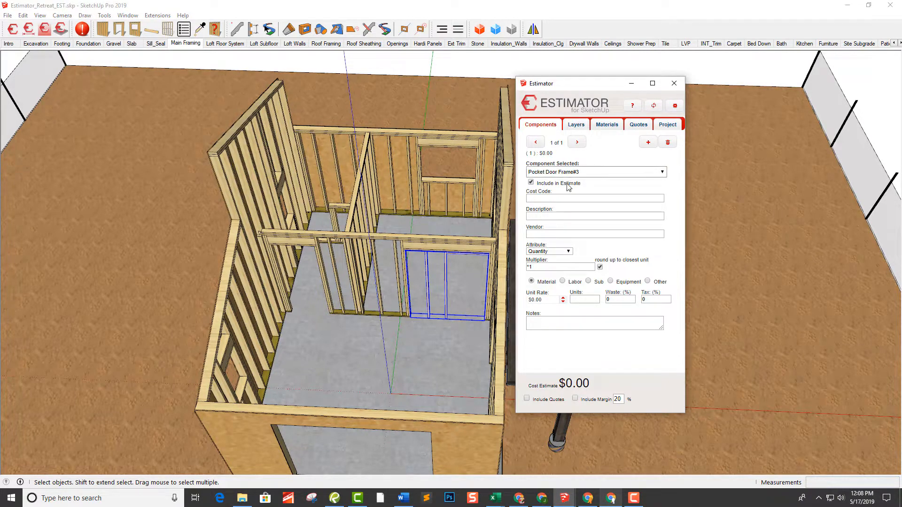
pyautogui.click(579, 175)
pyautogui.click(579, 175)
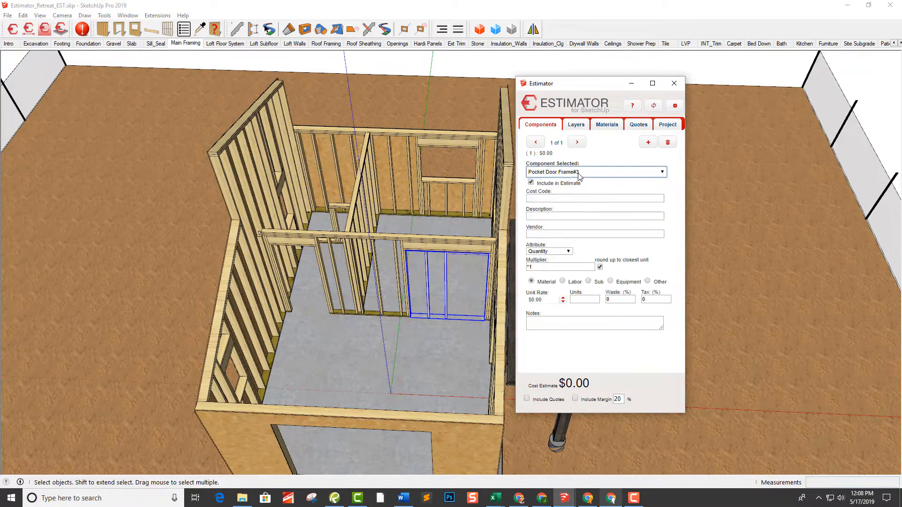
pyautogui.click(554, 215)
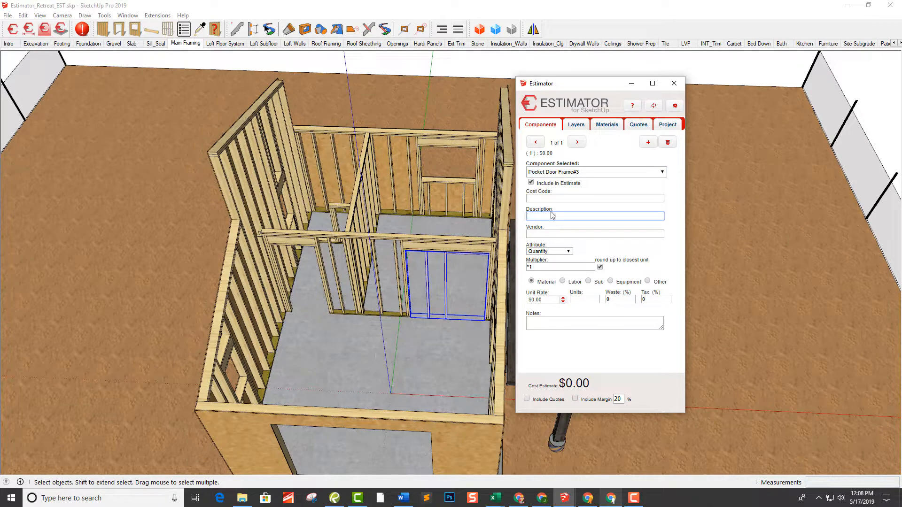
pyautogui.write('pocke')
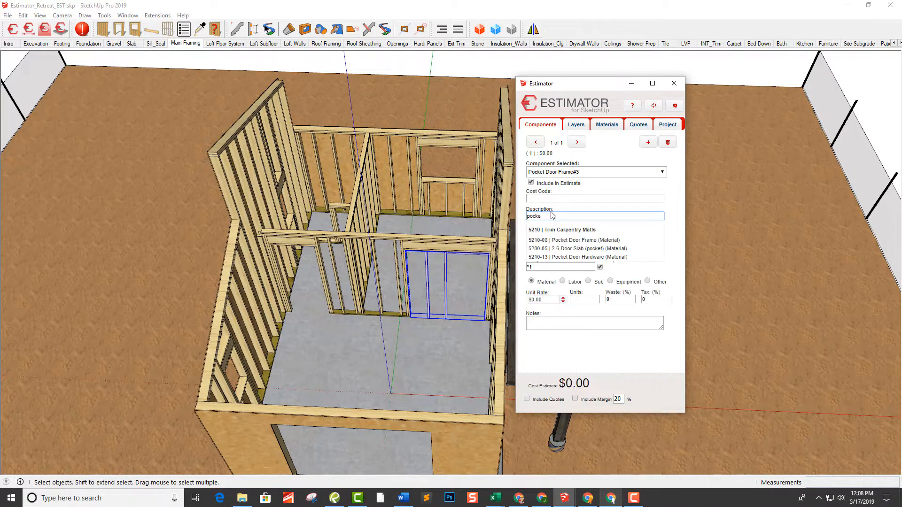
pyautogui.click(574, 240)
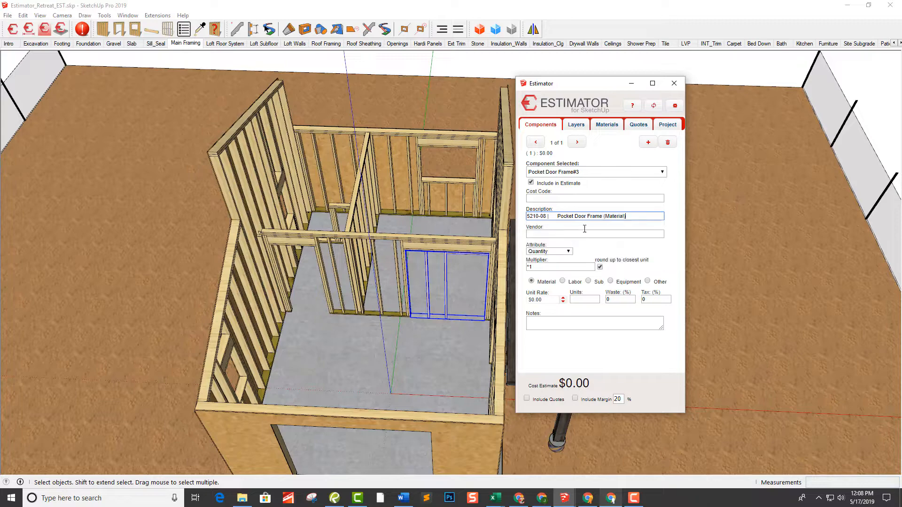
pyautogui.click(587, 234)
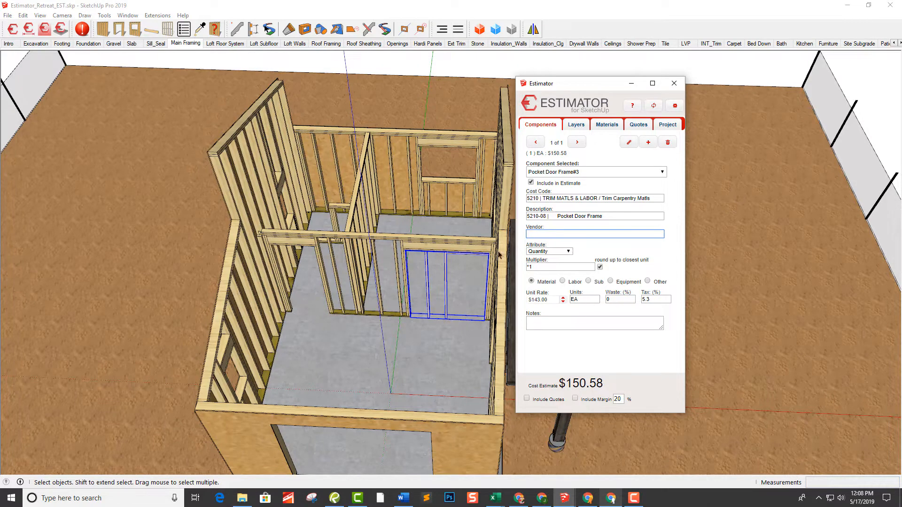
# Select the 2x6 framed wall with the wide opening and show its layer estimate data
pyautogui.moveTo(404, 253); pyautogui.dragTo(401, 324, button='middle')
pyautogui.scroll(10, 401, 324)
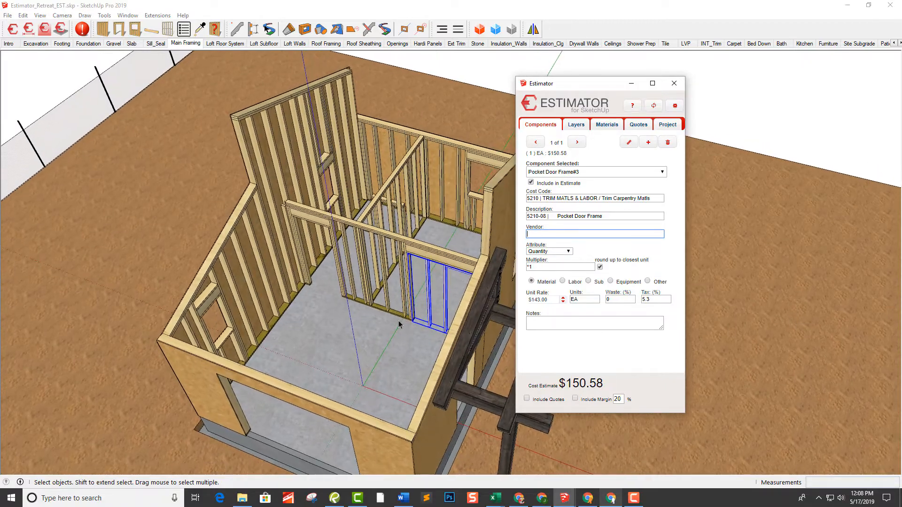
pyautogui.scroll(-5, 387, 335)
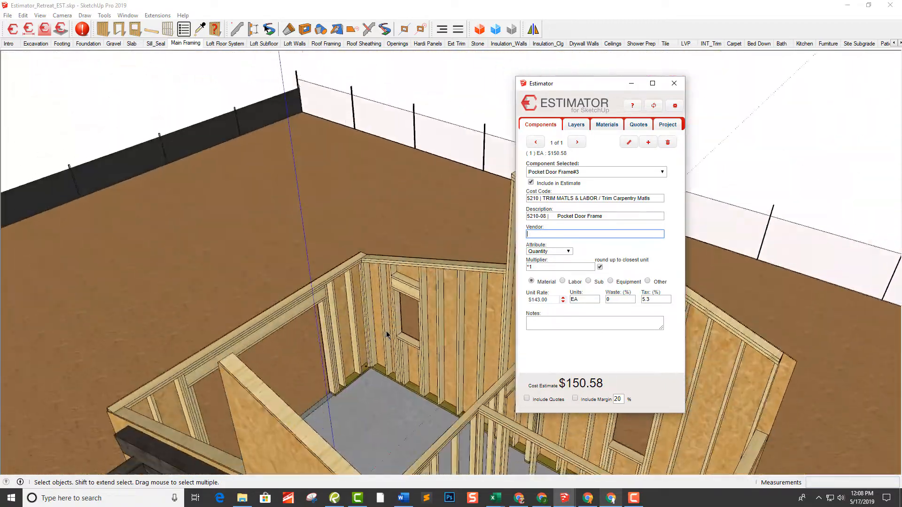
pyautogui.moveTo(387, 333)
pyautogui.mouseDown(button='middle')
pyautogui.moveTo(383, 308)
pyautogui.moveTo(395, 301)
pyautogui.mouseUp(button='middle')
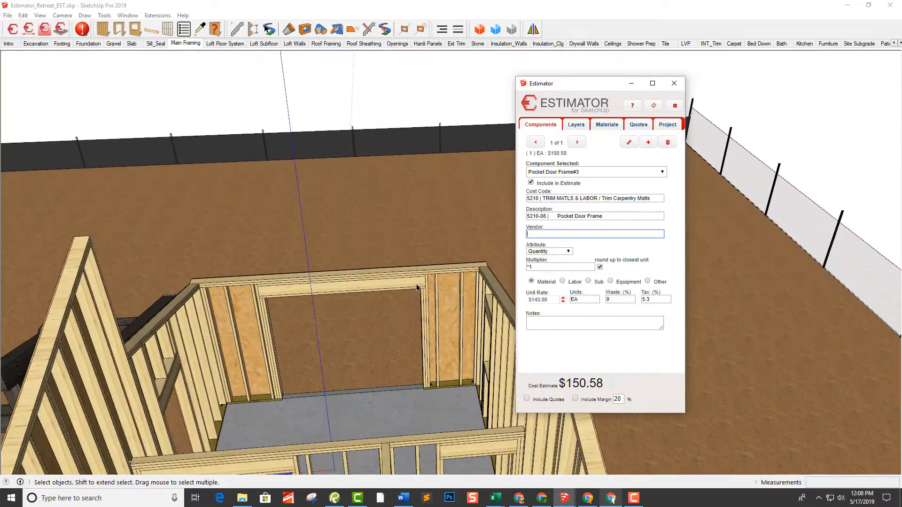
pyautogui.click(419, 286)
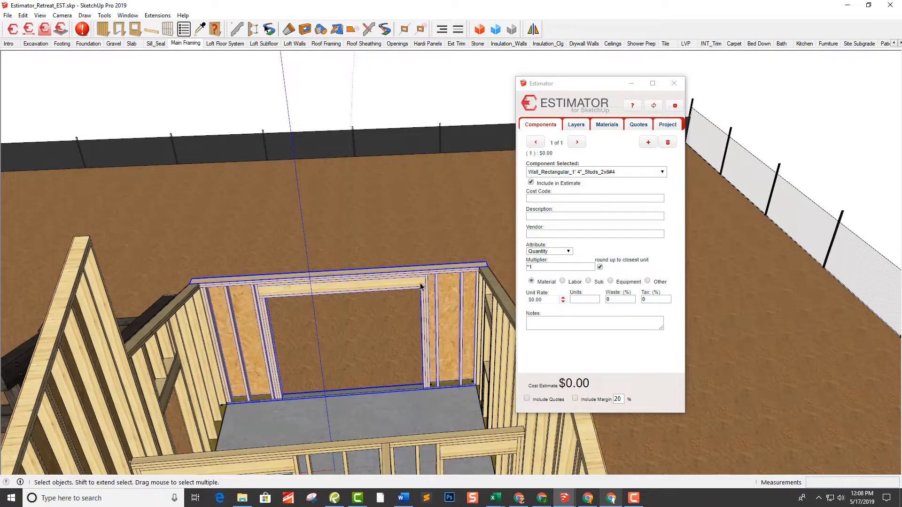
pyautogui.click(581, 133)
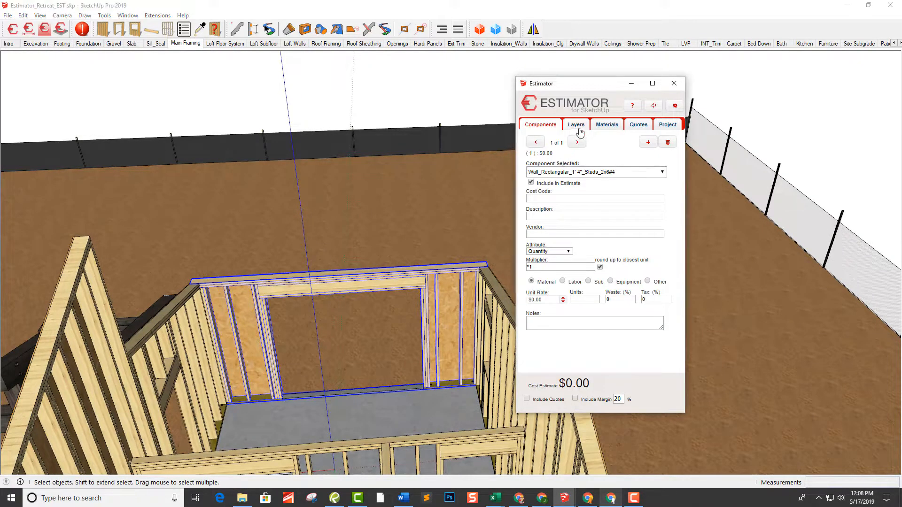
pyautogui.click(578, 128)
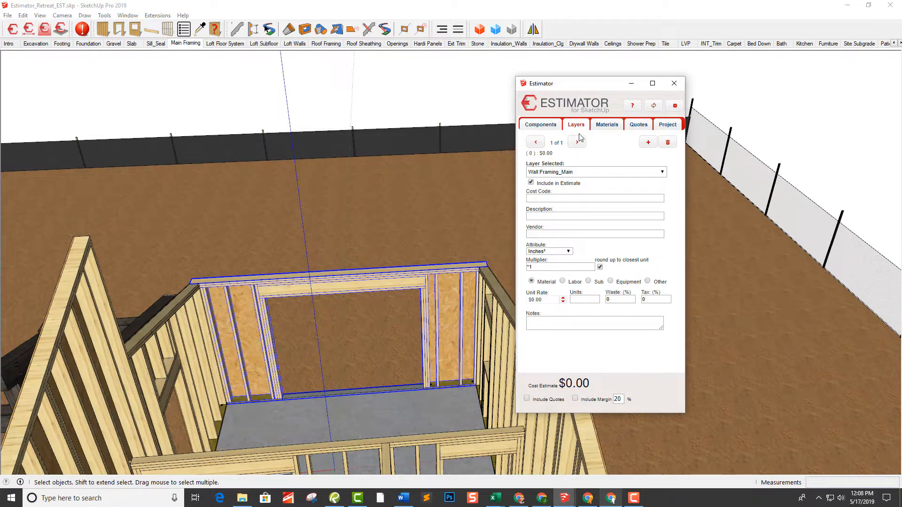
# Assign item 3100-555 2x6x16 SPF PLATE_LF to the selected wall's Wall_Plate_2x6 layer
pyautogui.click(603, 173)
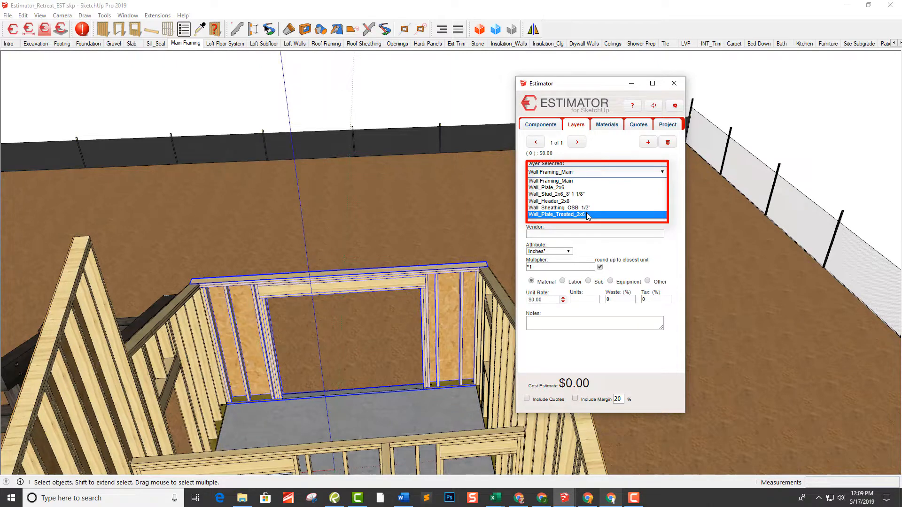
pyautogui.click(565, 188)
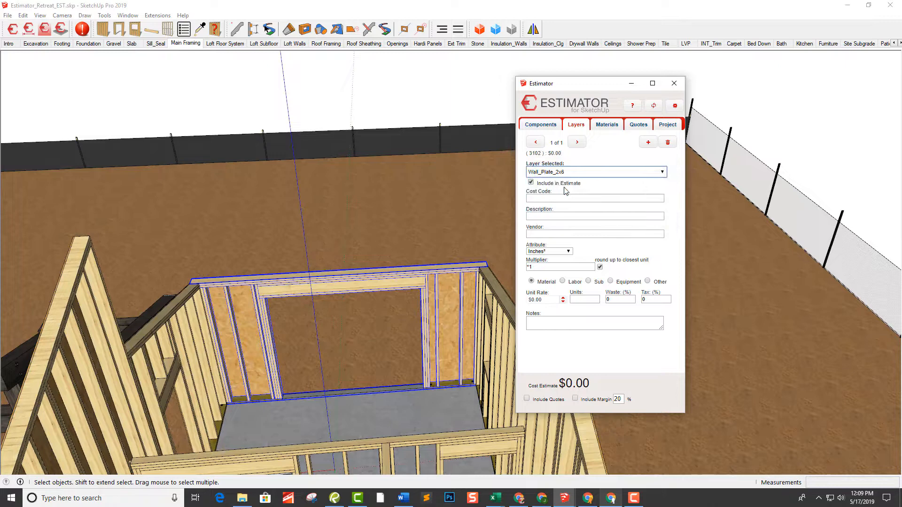
pyautogui.click(560, 217)
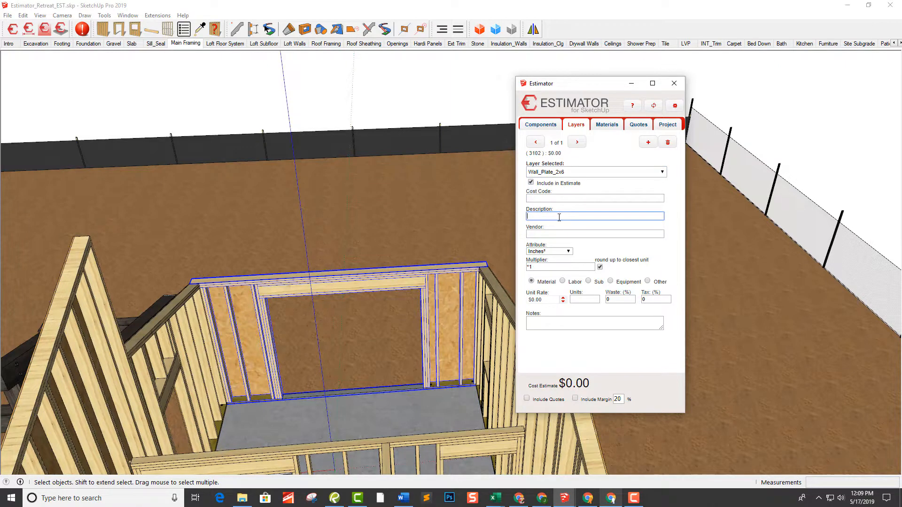
pyautogui.write('2x6')
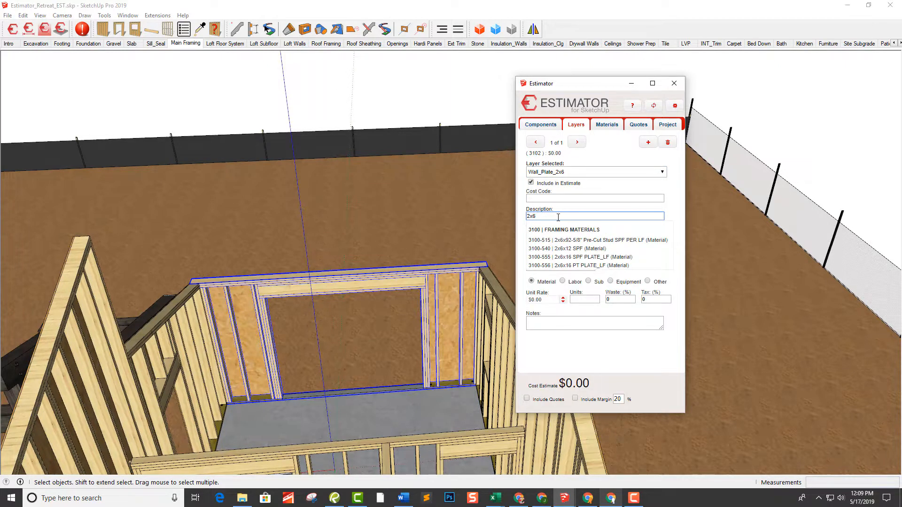
pyautogui.click(620, 249)
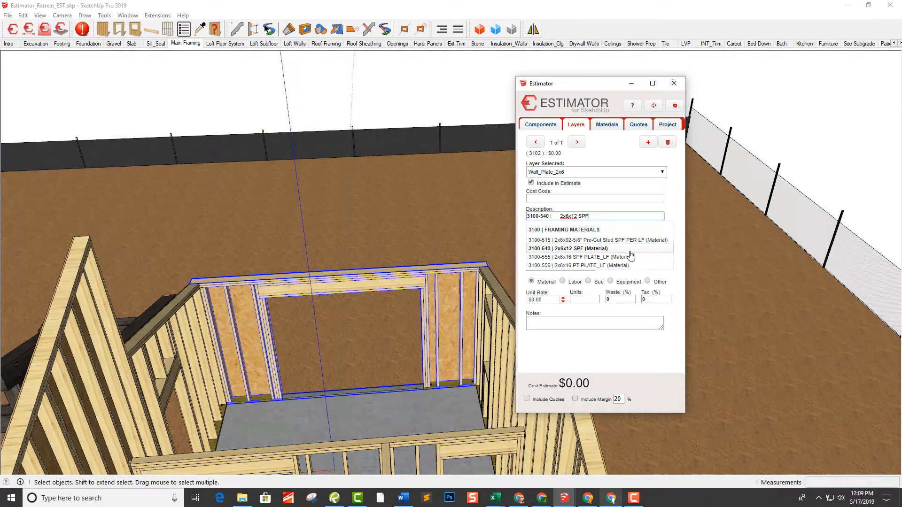
pyautogui.click(633, 257)
pyautogui.press('Down')
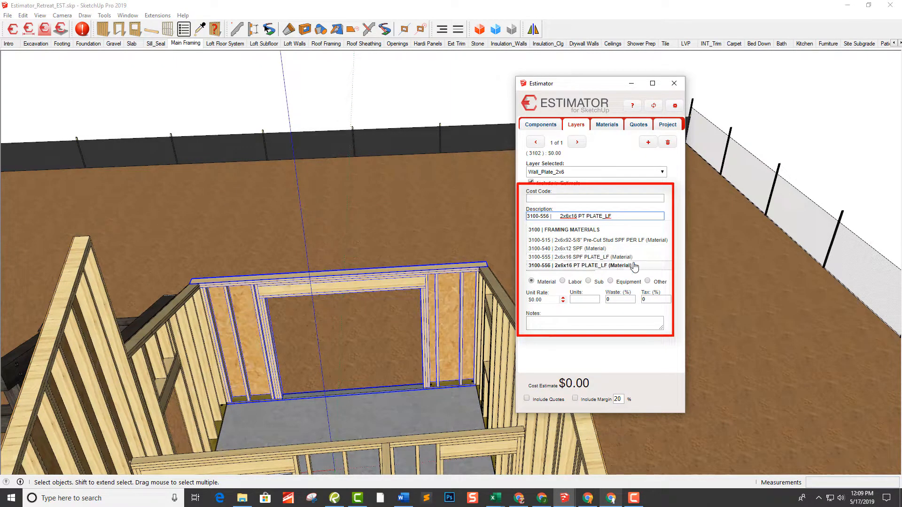
pyautogui.press('Up')
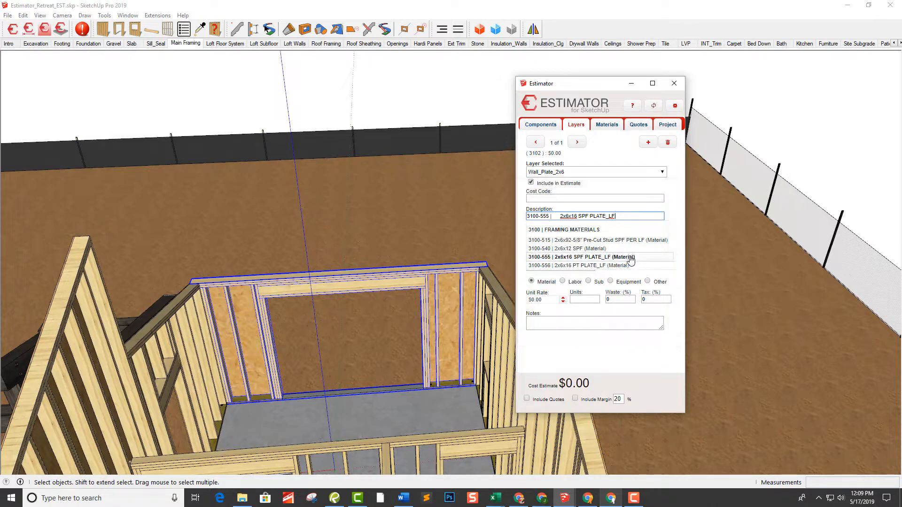
pyautogui.click(627, 262)
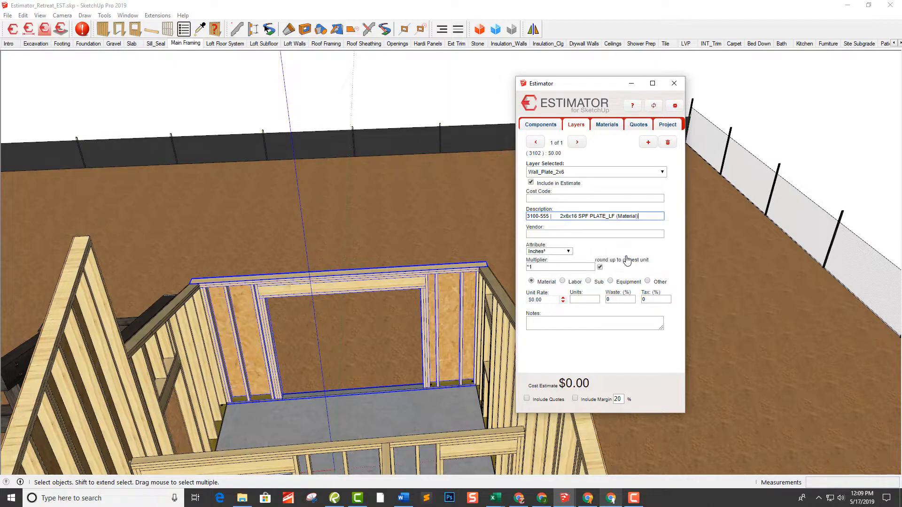
pyautogui.click(617, 234)
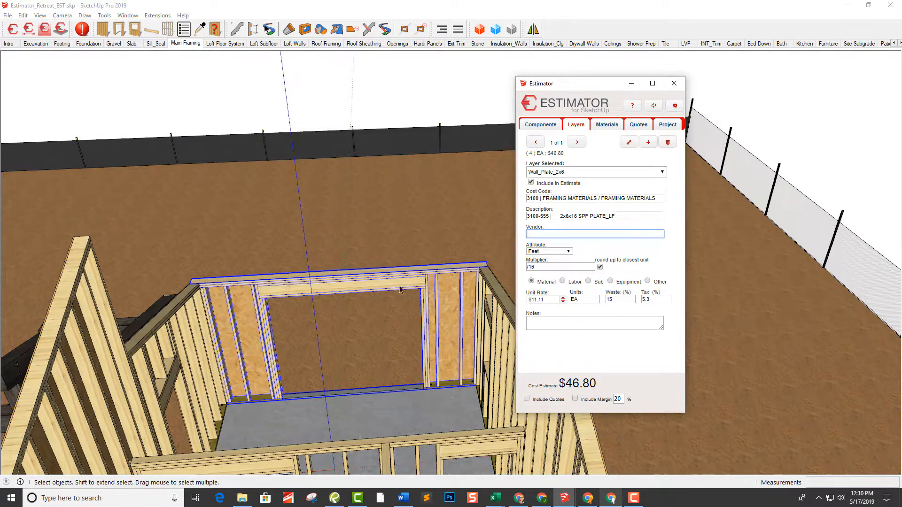
# Assign item 3100-515 2x6x92-5/8" Pre-Cut Stud SPF PER LF to the selected wall's Wall_Stud_2x6_8' 1 1/8" layer
pyautogui.click(588, 173)
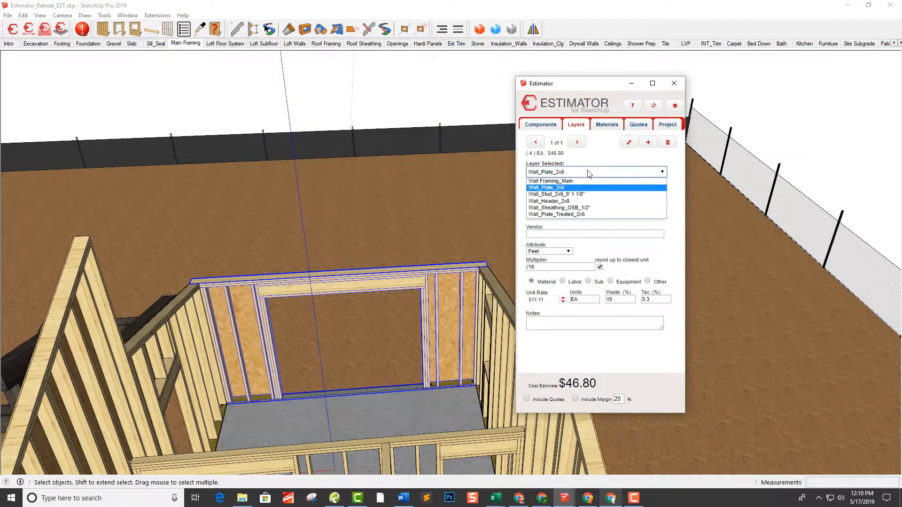
pyautogui.click(582, 195)
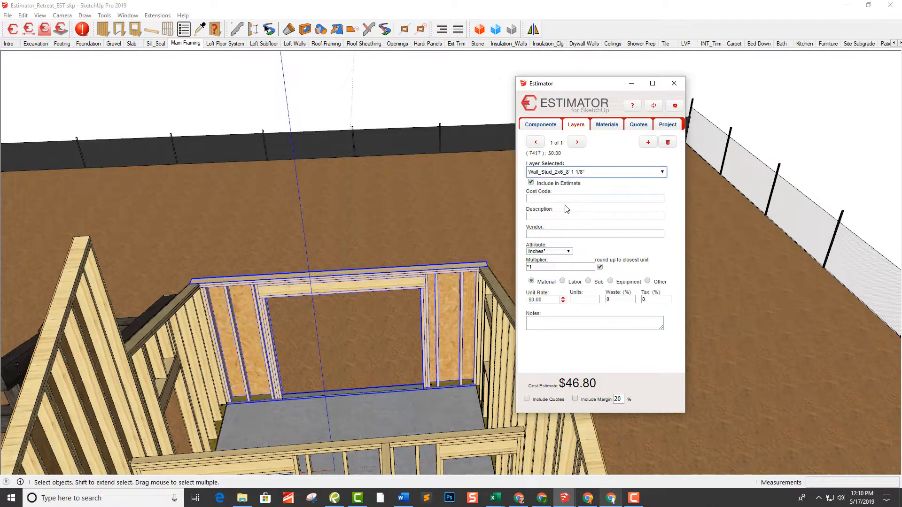
pyautogui.click(552, 218)
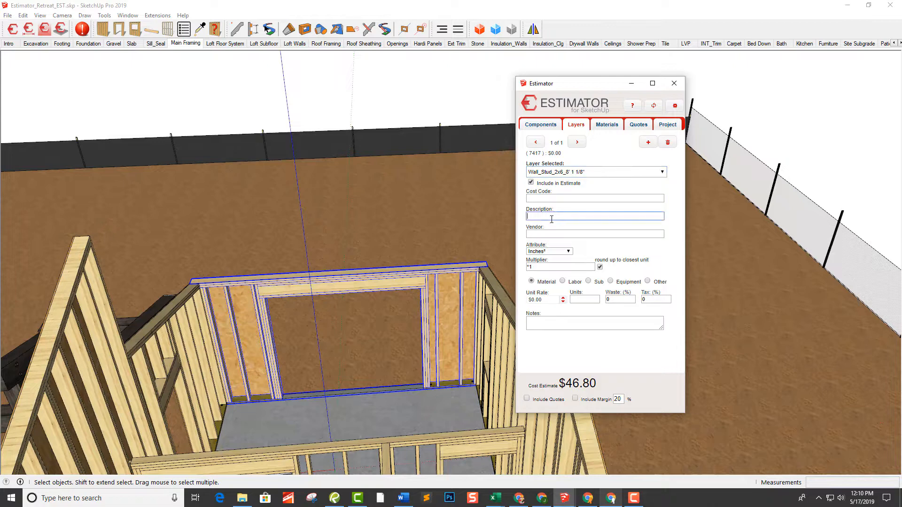
pyautogui.write('2x6')
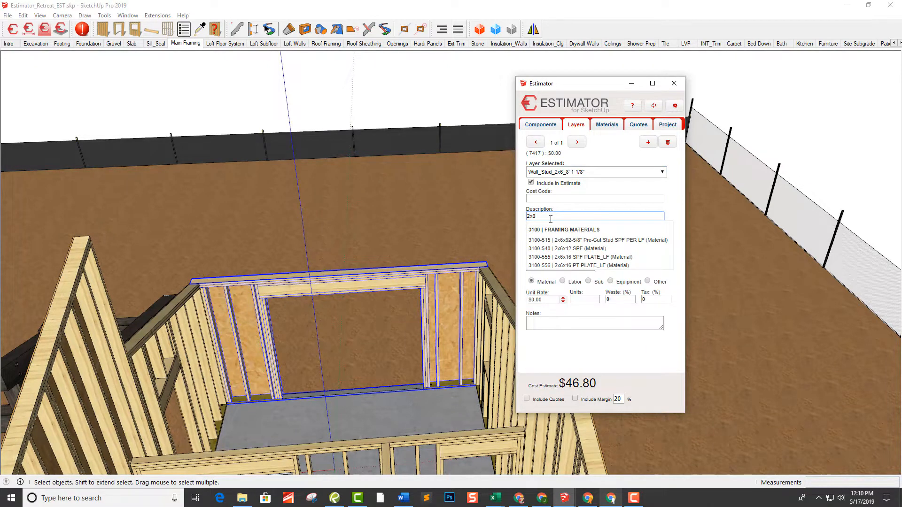
pyautogui.click(609, 241)
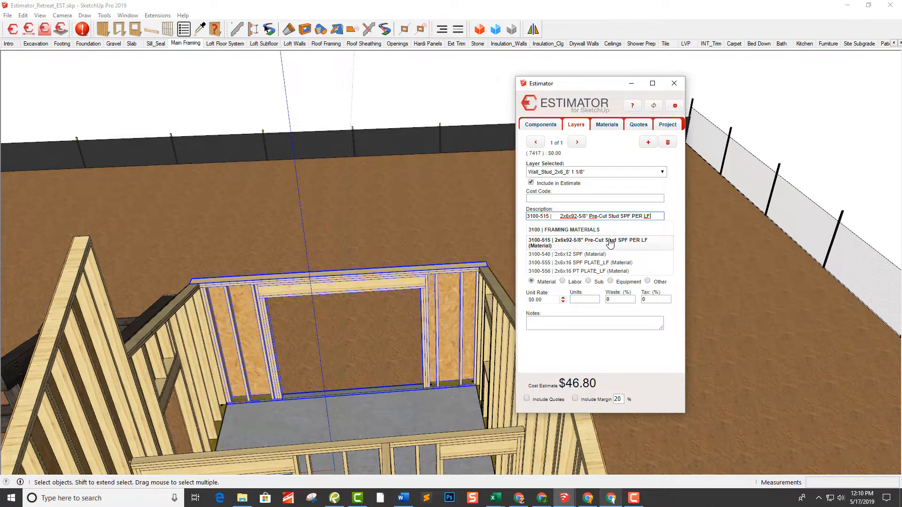
pyautogui.click(610, 242)
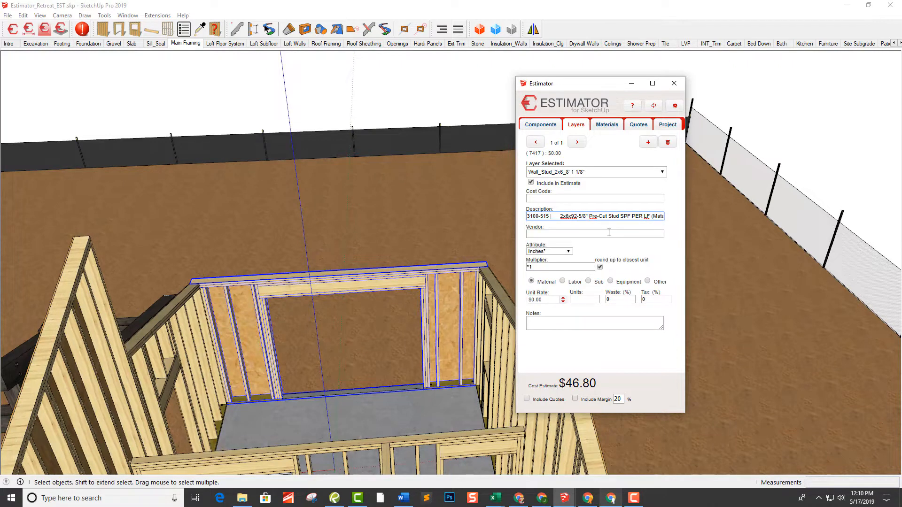
pyautogui.click(609, 232)
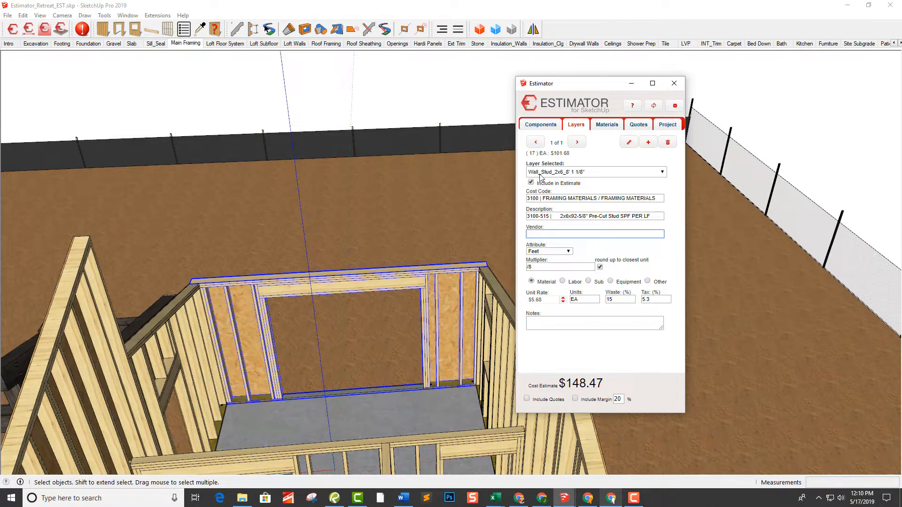
# Assign item 3100-230 2x8x16 SYP HEADER_LF to the selected wall's Wall_Header_2x8 layer
pyautogui.click(563, 173)
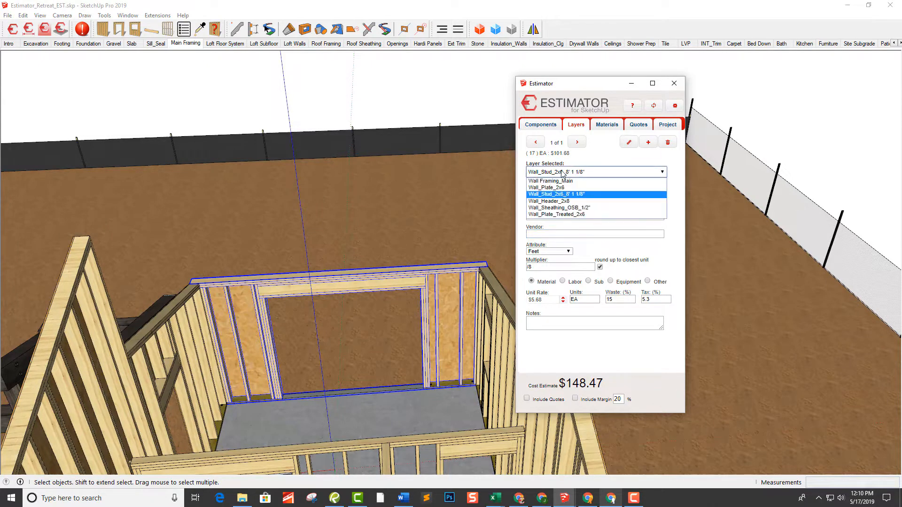
pyautogui.click(564, 202)
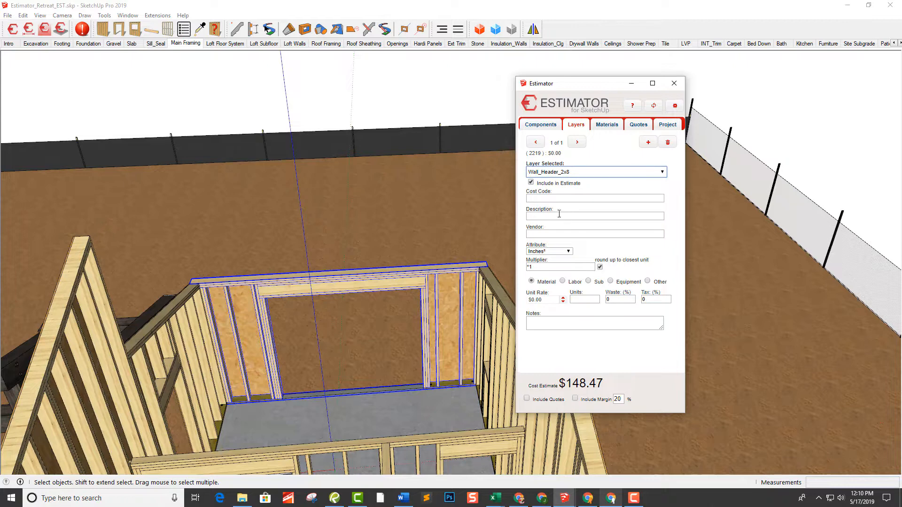
pyautogui.click(552, 215)
pyautogui.write('2x8')
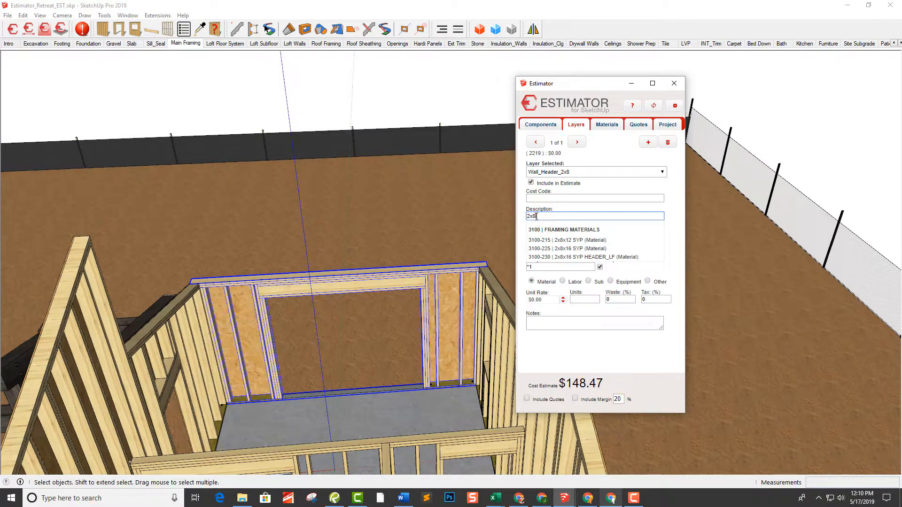
pyautogui.click(605, 249)
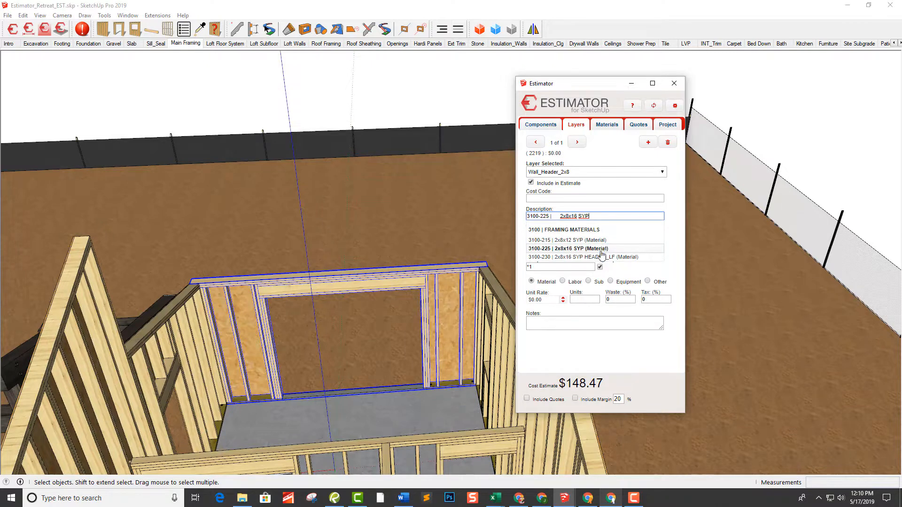
pyautogui.click(564, 257)
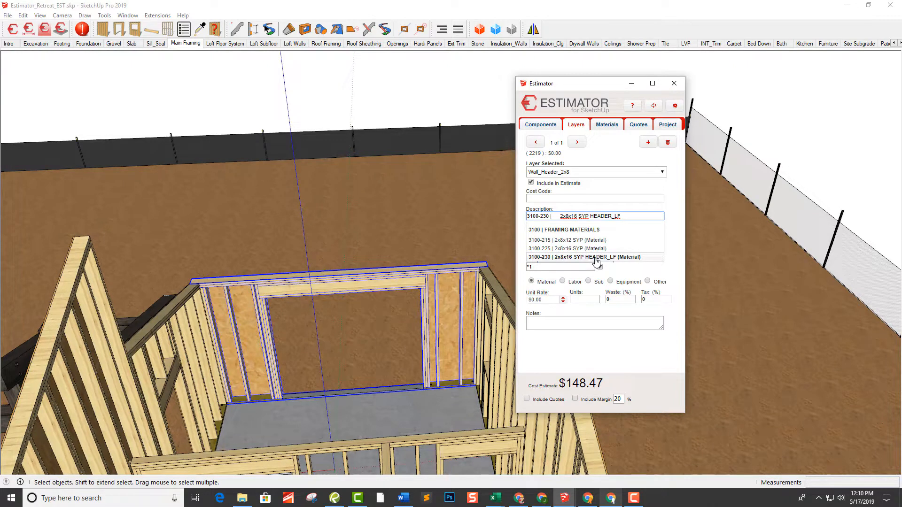
pyautogui.press('Up')
pyautogui.click(591, 258)
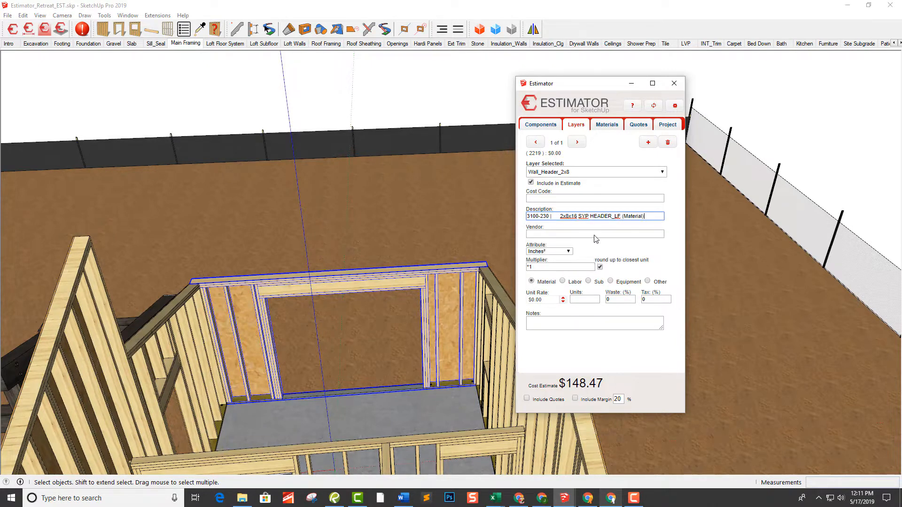
pyautogui.click(594, 234)
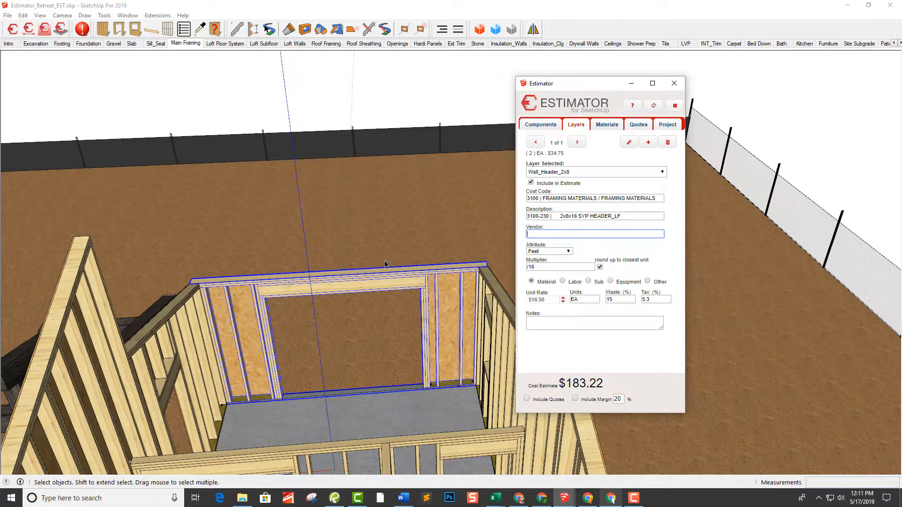
# Assign item 3100-755 7/16x4x8 OSB PER_SF to the selected wall's Wall_Sheathing_OSB_1/2" layer
pyautogui.click(547, 172)
pyautogui.click(555, 207)
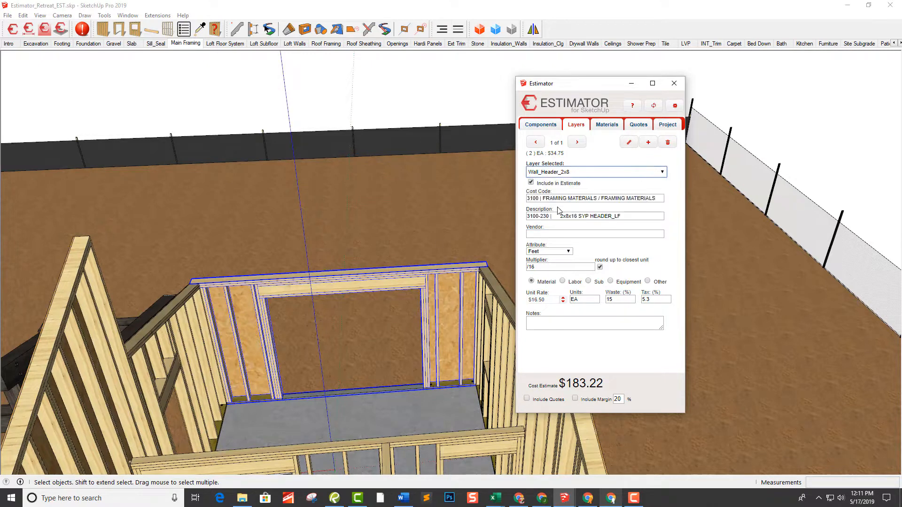
pyautogui.click(554, 216)
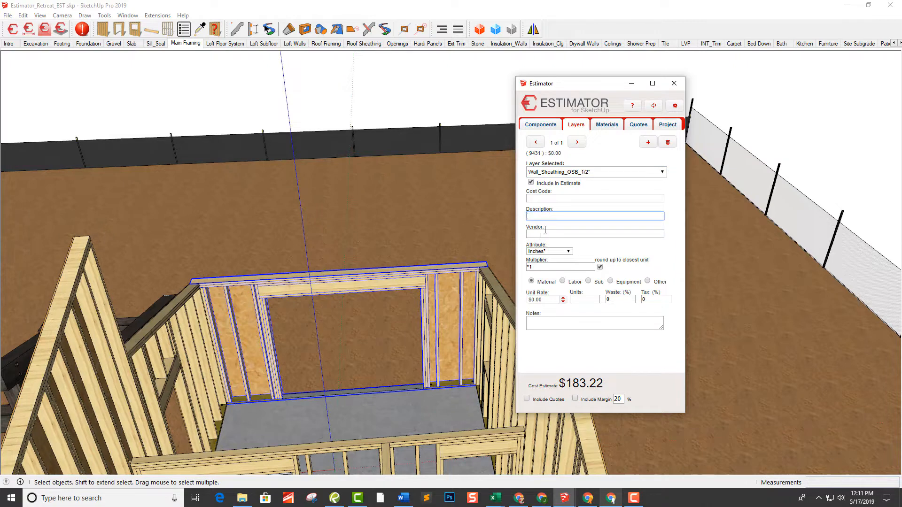
pyautogui.write('osb')
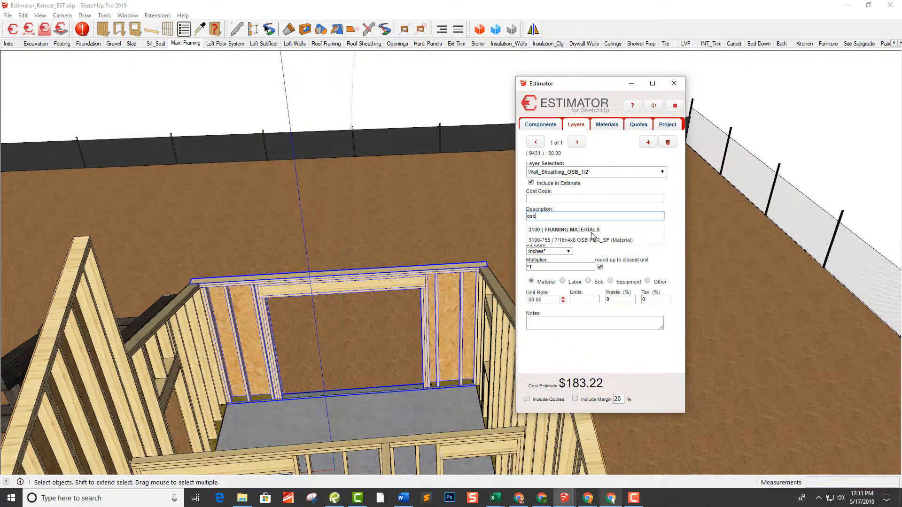
pyautogui.click(594, 241)
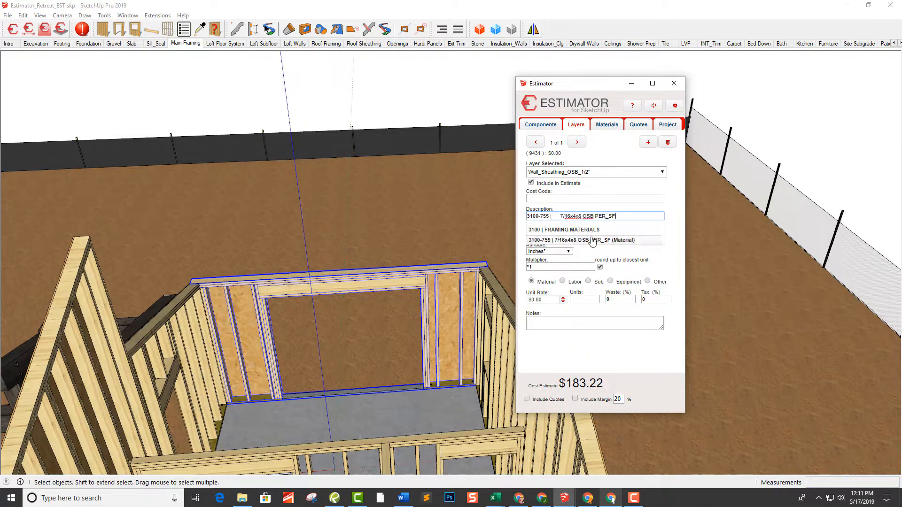
pyautogui.click(601, 233)
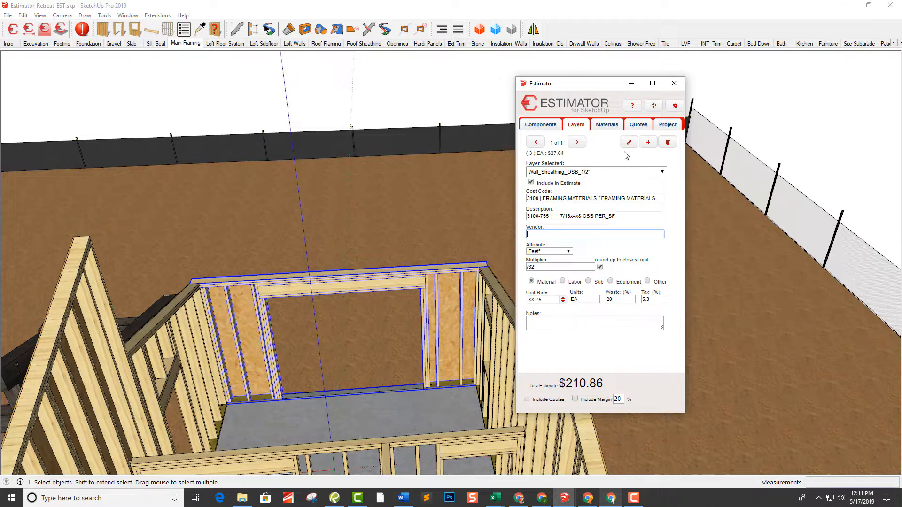
# Add a second cost item, 3100-785 9x150 Tyvek House Wrap, to the Wall_Sheathing_OSB_1/2" layer
pyautogui.click(649, 143)
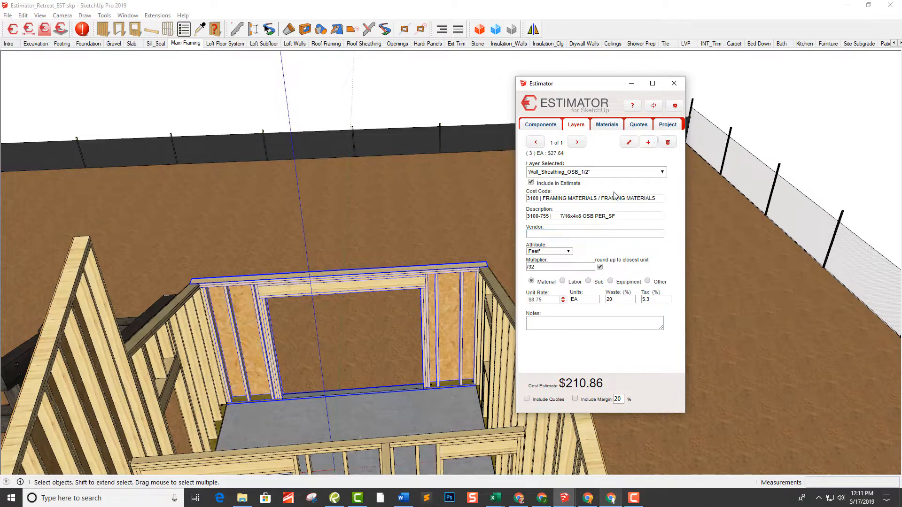
pyautogui.click(595, 219)
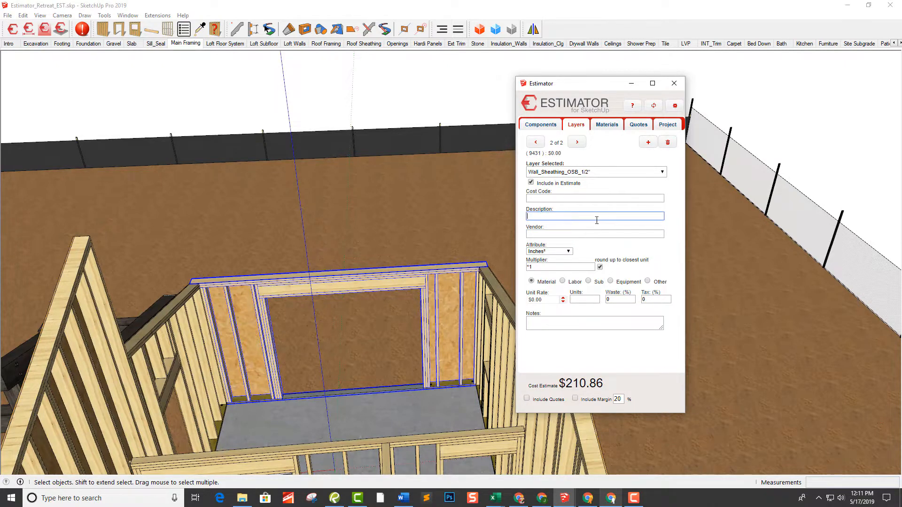
pyautogui.write('tyv')
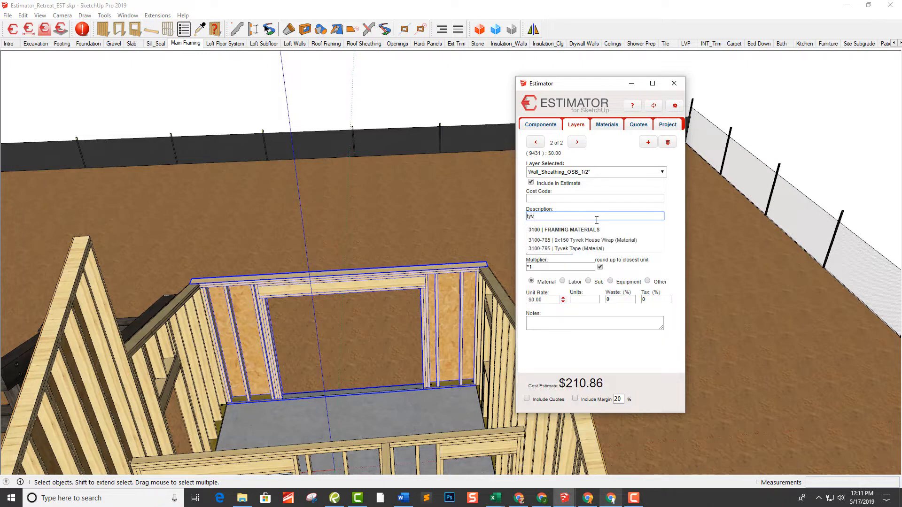
pyautogui.click(599, 240)
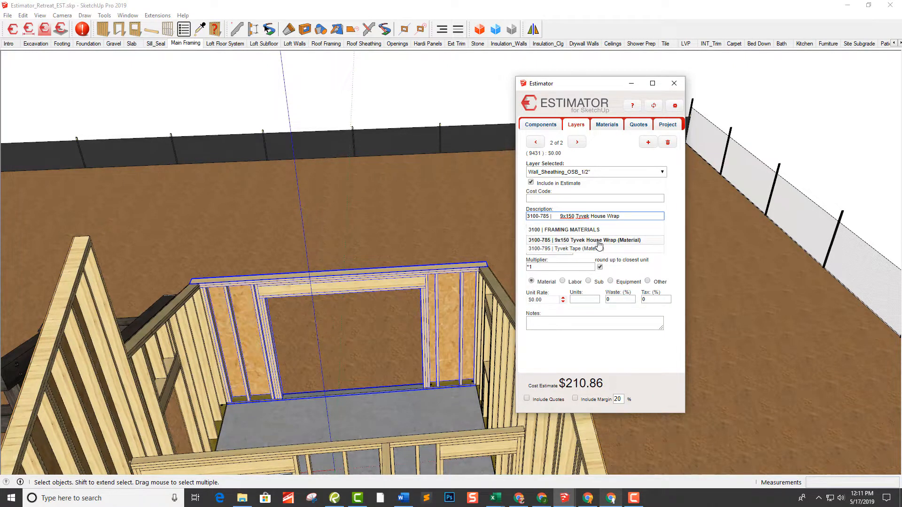
pyautogui.click(598, 243)
pyautogui.click(600, 235)
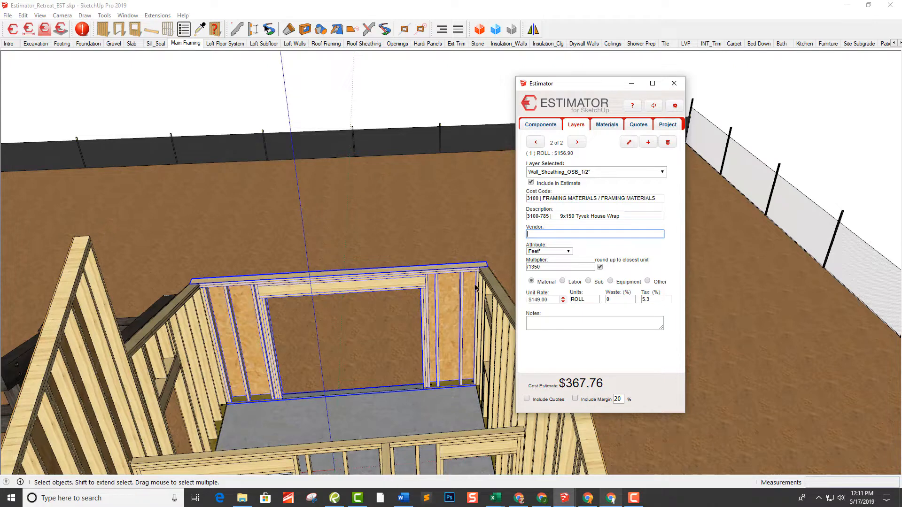
# Add a third cost item, 3100-795 Tyvek Tape, to the Wall_Sheathing_OSB_1/2" layer
pyautogui.doubleClick(237, 299)
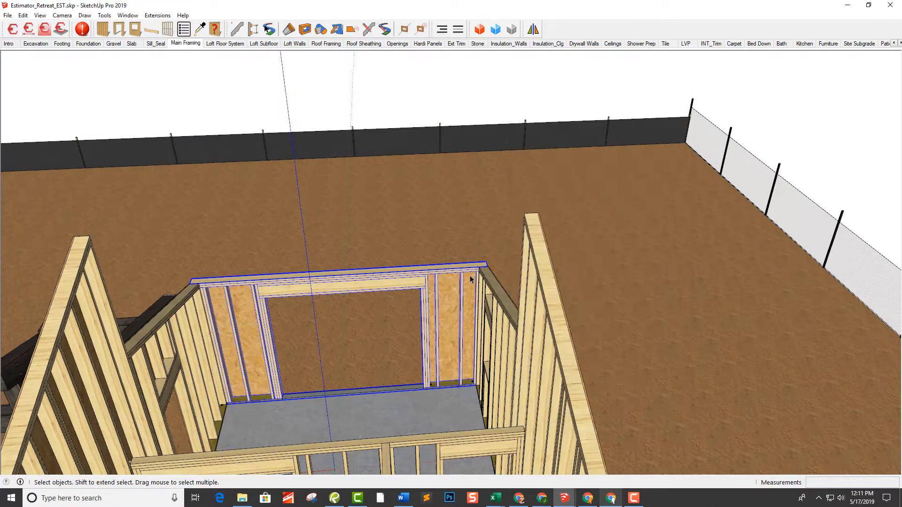
pyautogui.click(23, 33)
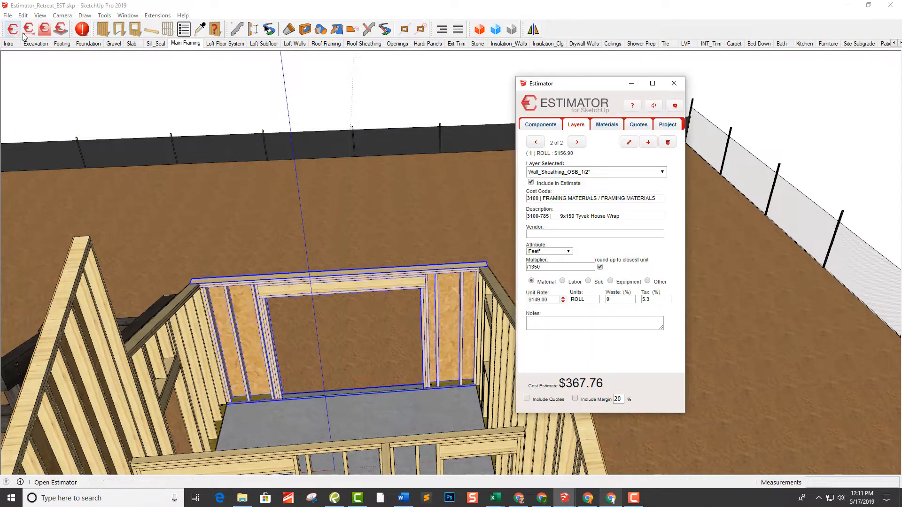
pyautogui.click(647, 143)
pyautogui.click(595, 216)
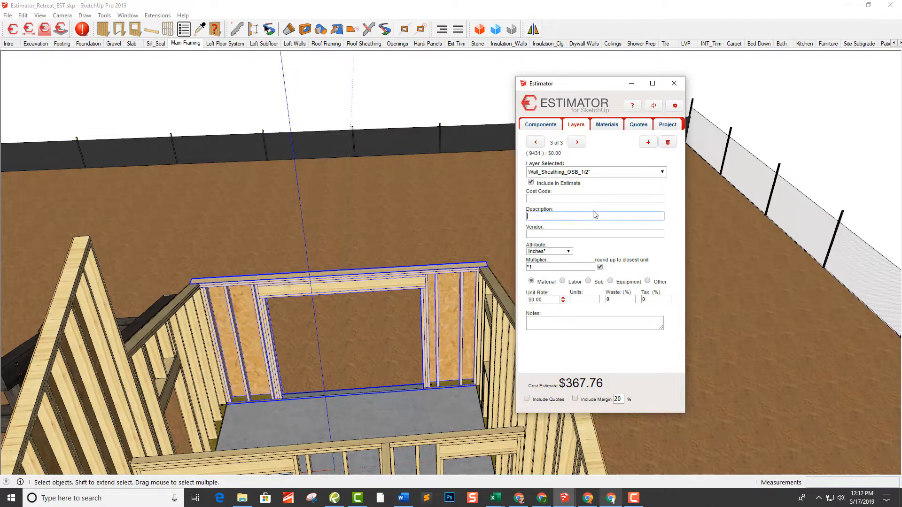
pyautogui.write('tyv')
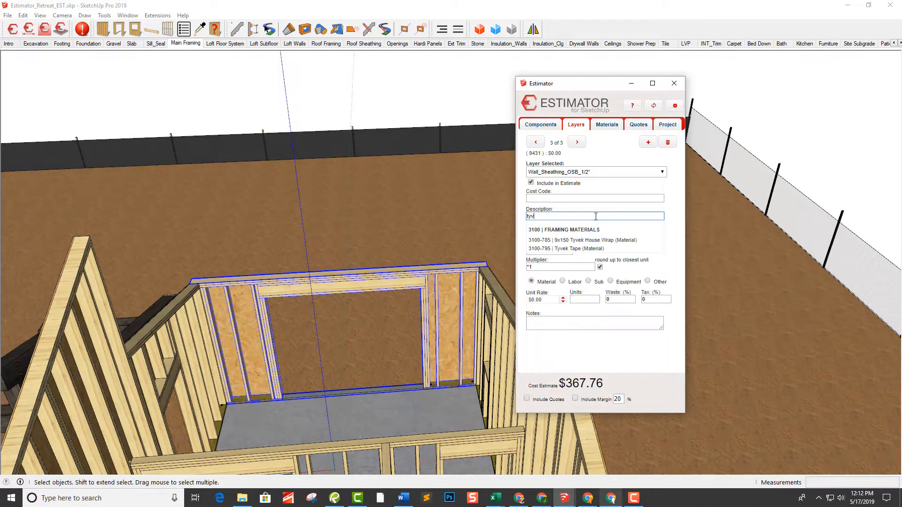
pyautogui.click(601, 248)
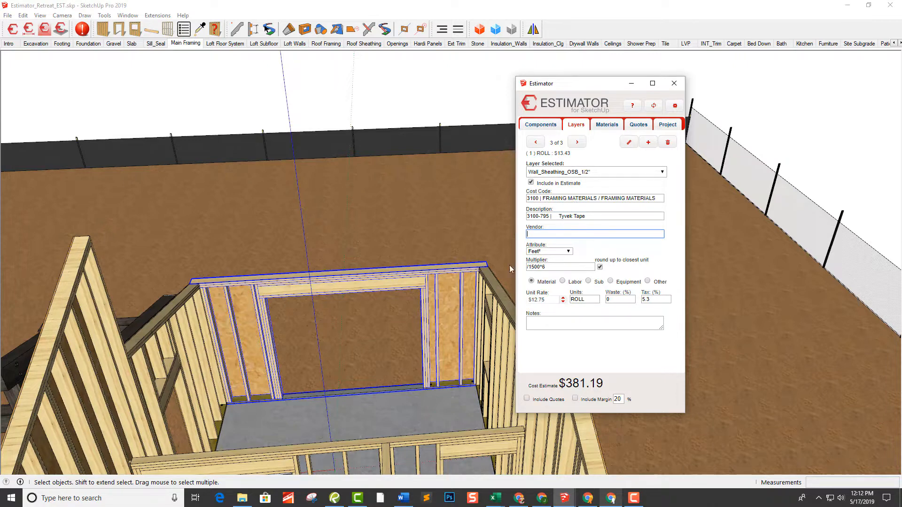
# Select the sheathed exterior wall with the window opening and check its layer estimate data
pyautogui.moveTo(461, 300); pyautogui.dragTo(360, 290, button='middle')
pyautogui.click(361, 291)
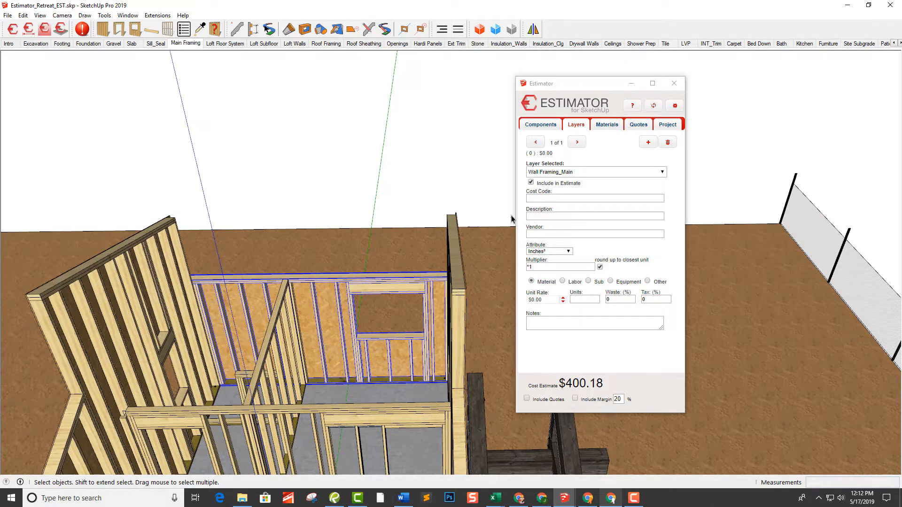
pyautogui.click(564, 173)
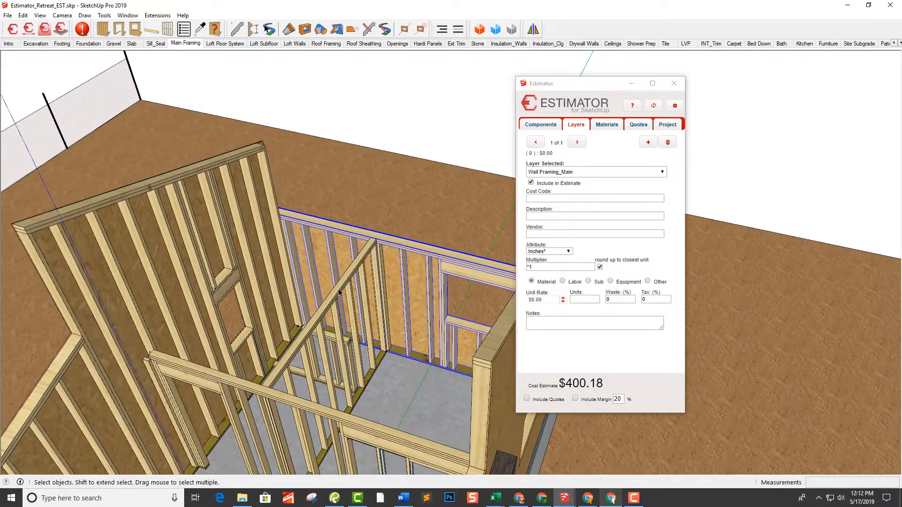
# Assign item 3100-501 2x4x16 PT PLATE_LF to the Wall_Plate_Treated_2x4 layer of the interior partition wall that meets the sheathed exterior wall
pyautogui.click(344, 288)
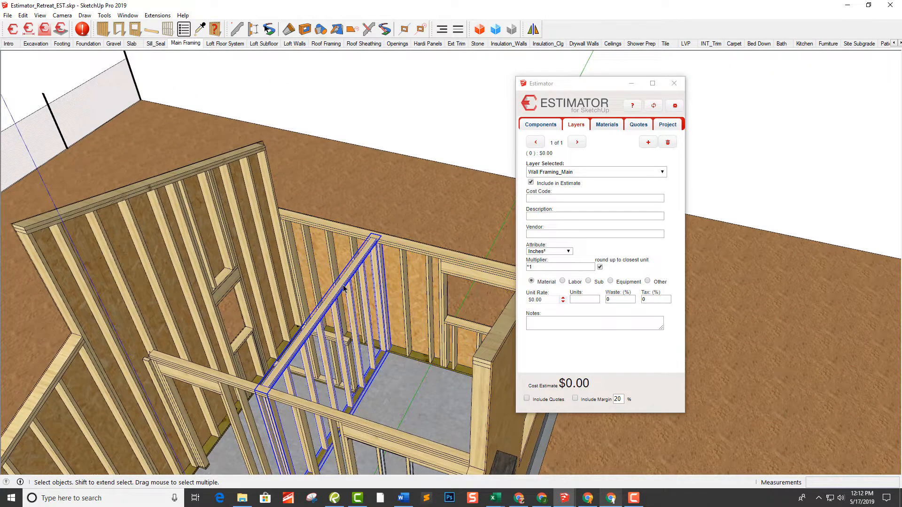
pyautogui.click(573, 172)
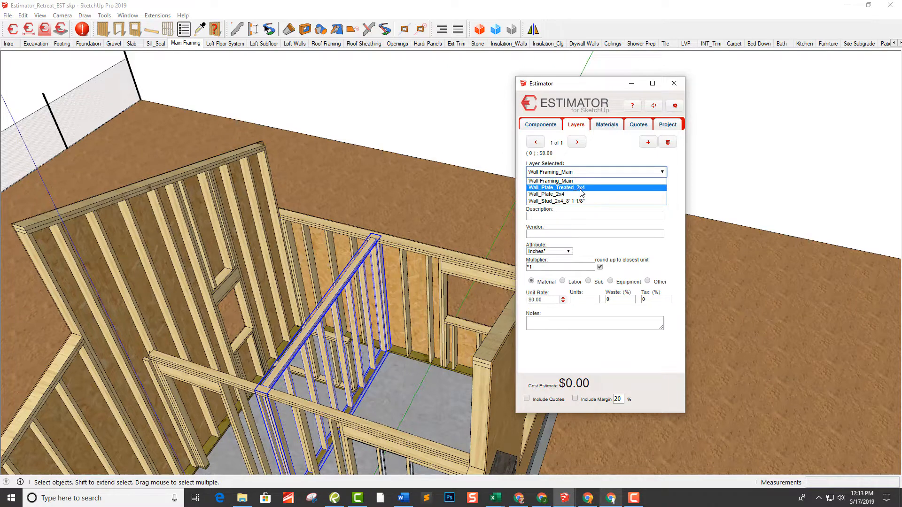
pyautogui.click(581, 188)
pyautogui.click(571, 198)
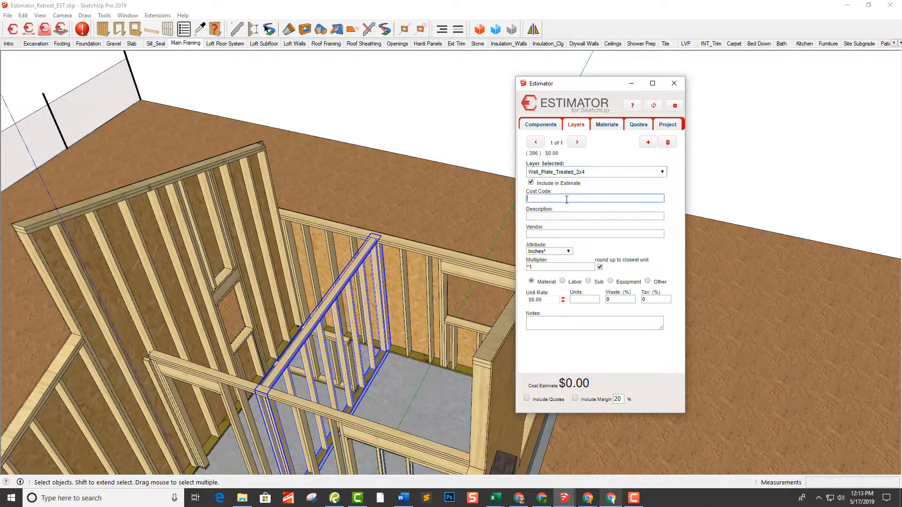
pyautogui.click(557, 217)
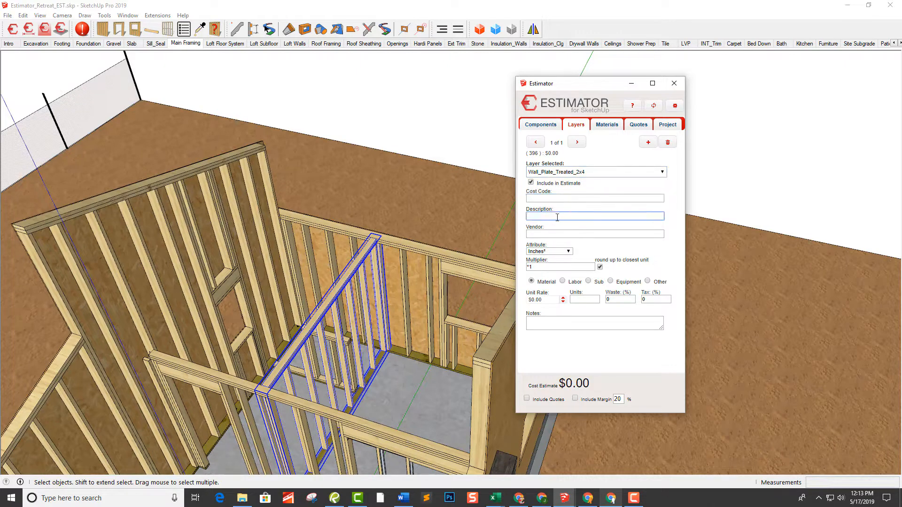
pyautogui.write('2x4x12 SPF')
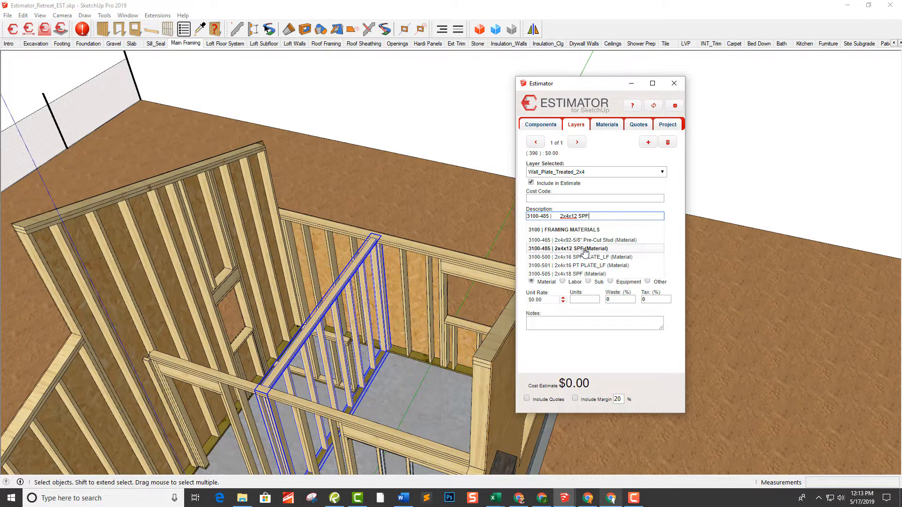
pyautogui.click(599, 257)
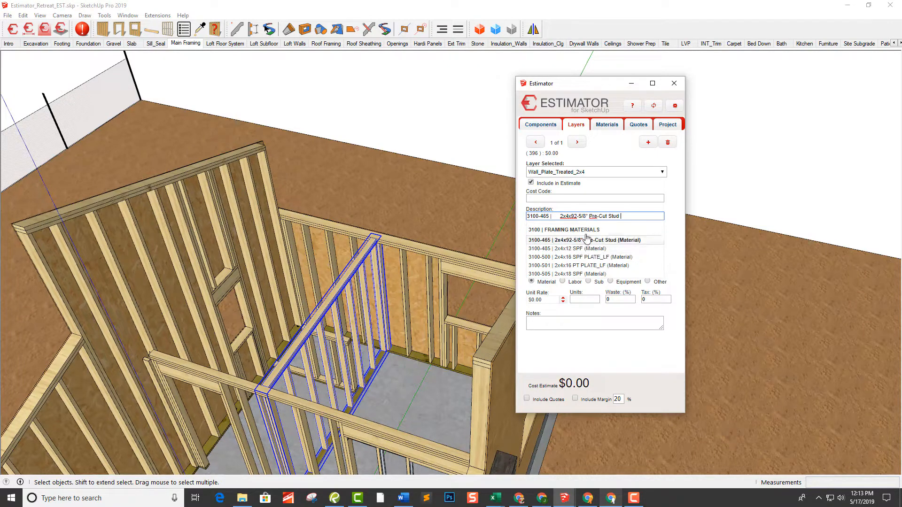
pyautogui.moveTo(634, 215); pyautogui.dragTo(517, 221)
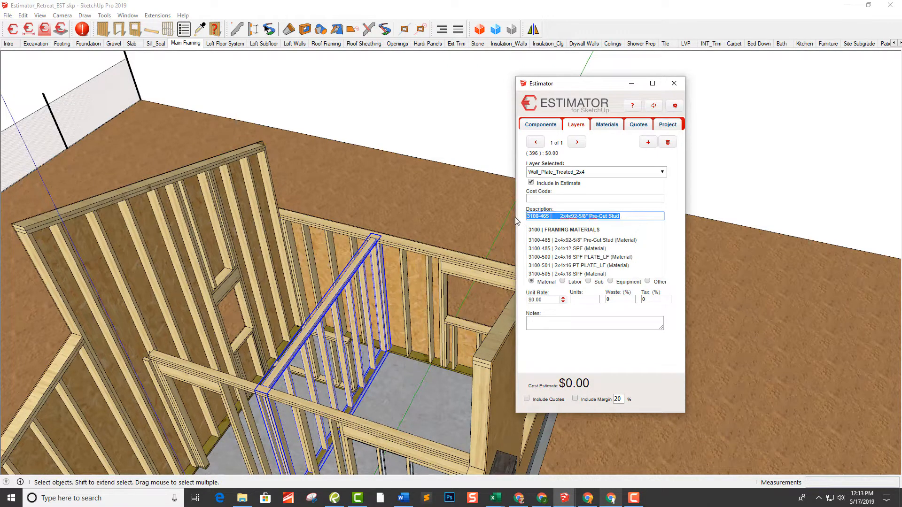
pyautogui.write('2x4x16')
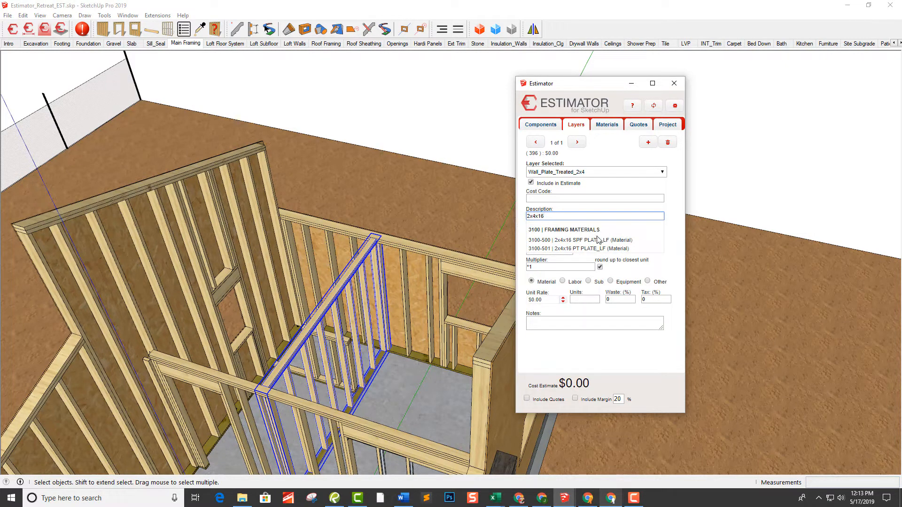
pyautogui.click(588, 249)
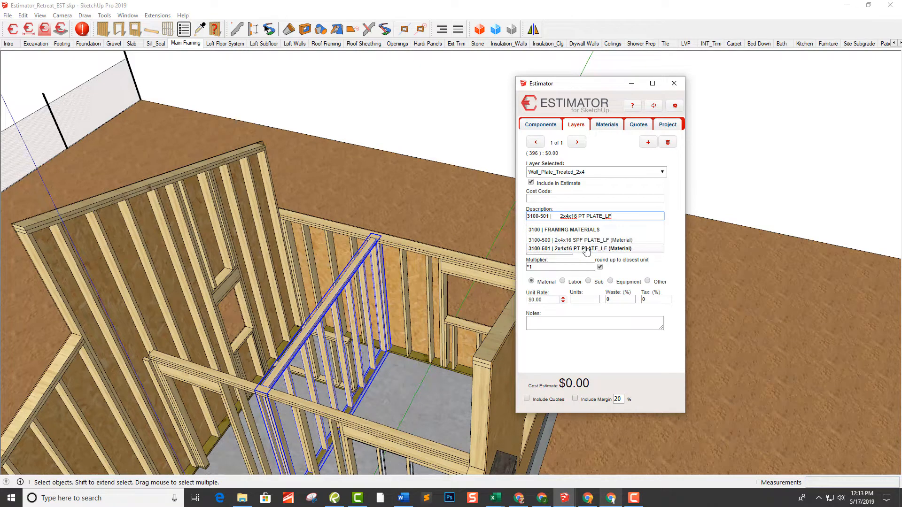
pyautogui.click(594, 234)
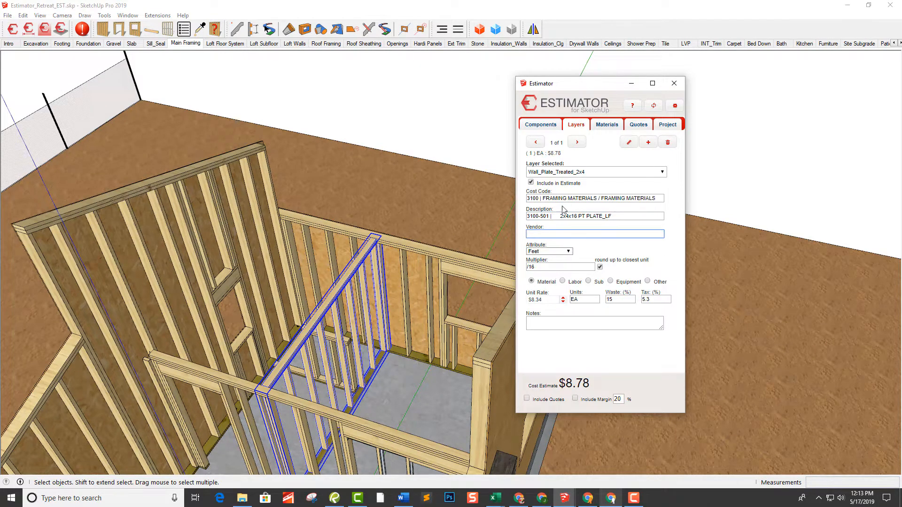
# Assign item 3100-500 2x4x16 SPF PLATE_LF to the same partition's Wall_Plate_2x4 layer
pyautogui.click(565, 173)
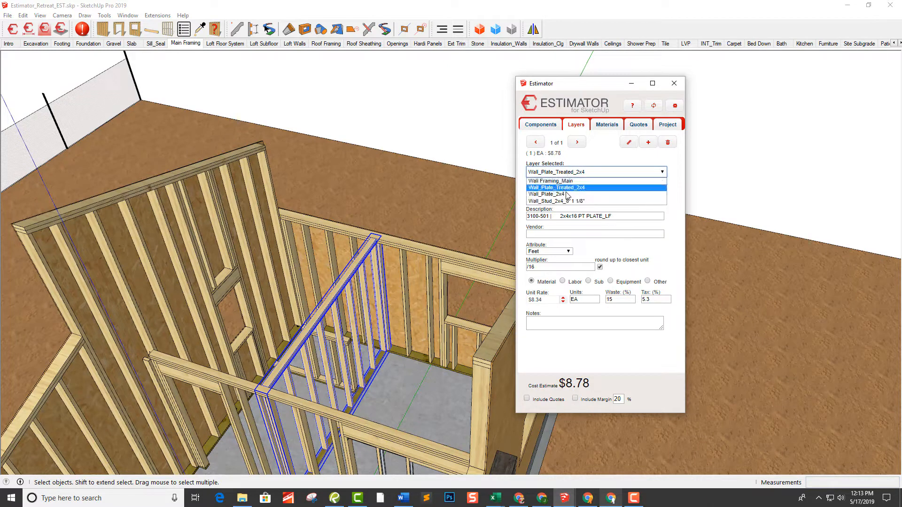
pyautogui.click(567, 194)
pyautogui.click(561, 217)
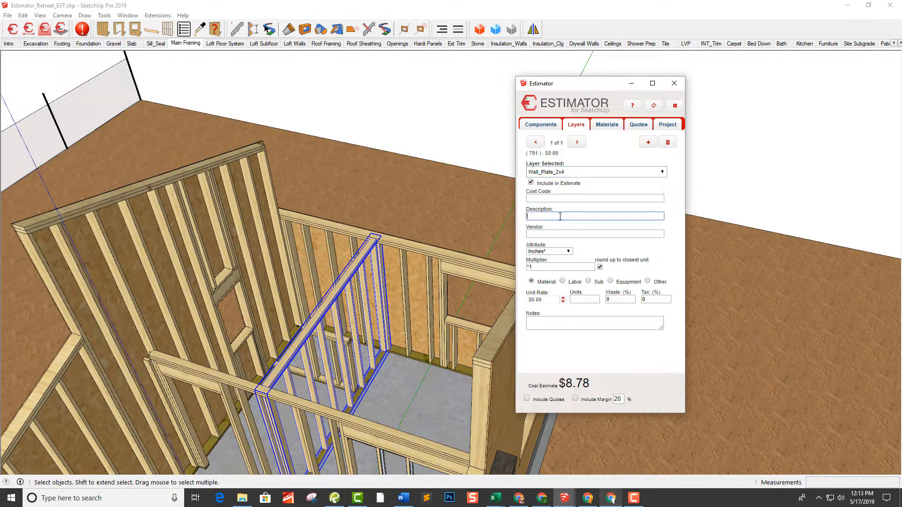
pyautogui.write('2x4x16 SPF PLATE_LF')
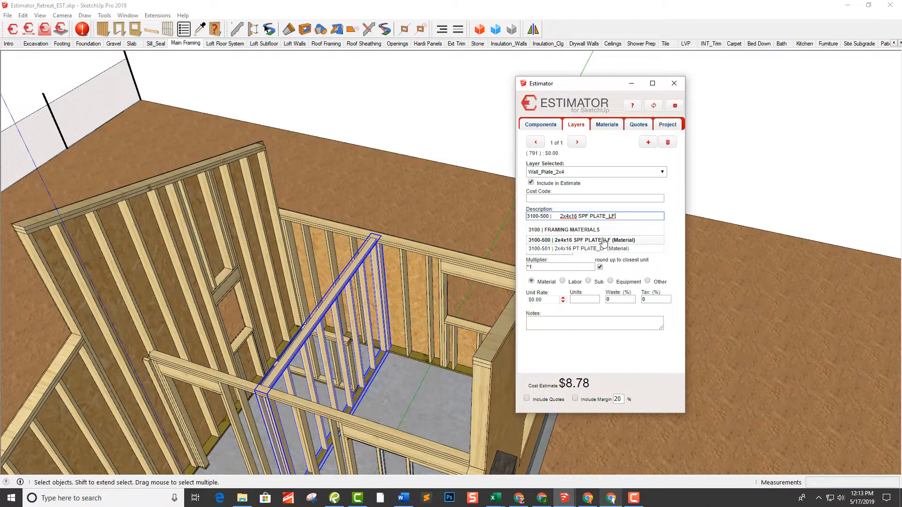
pyautogui.click(605, 241)
pyautogui.click(595, 237)
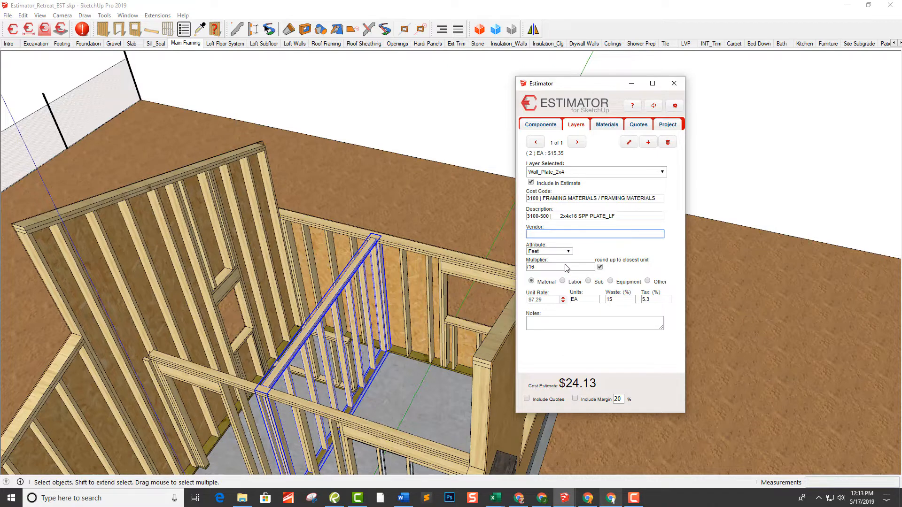
# Assign item 3100-465 2x4x92-5/8" Pre-Cut Stud to the partition's Wall_Stud_2x4_8' 1 1/8" layer
pyautogui.click(571, 172)
pyautogui.click(567, 202)
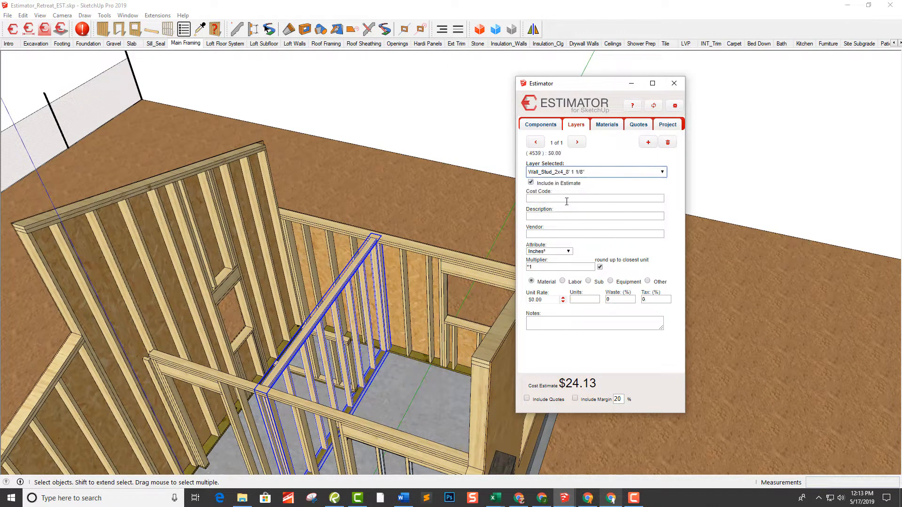
pyautogui.click(562, 216)
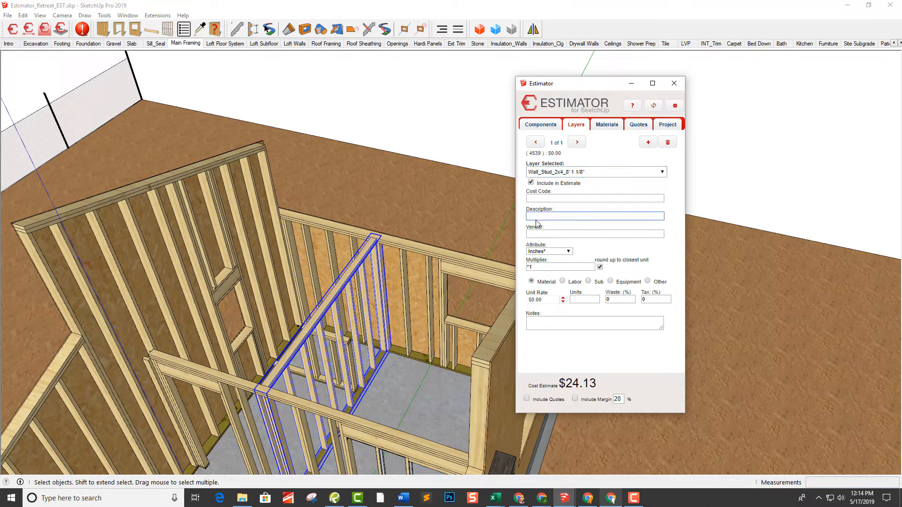
pyautogui.write('2x4x92-5/8" Pre-Cut Stud')
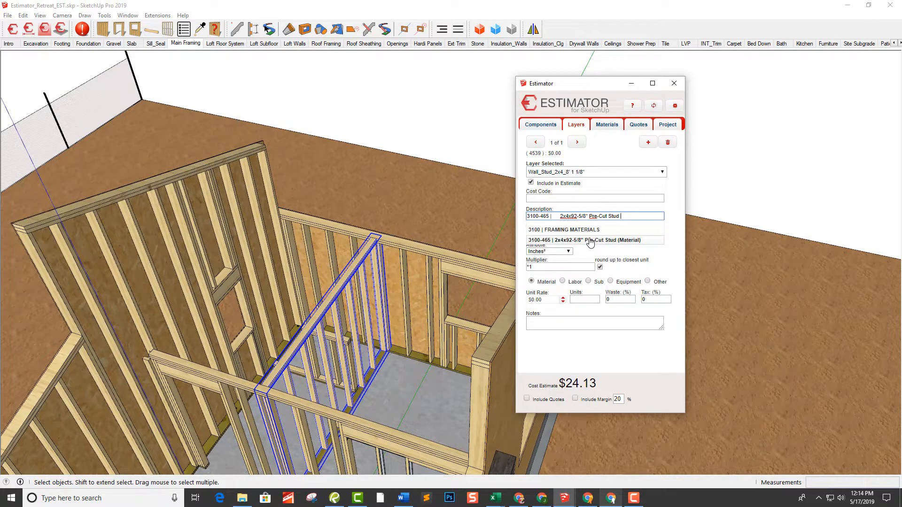
pyautogui.click(593, 241)
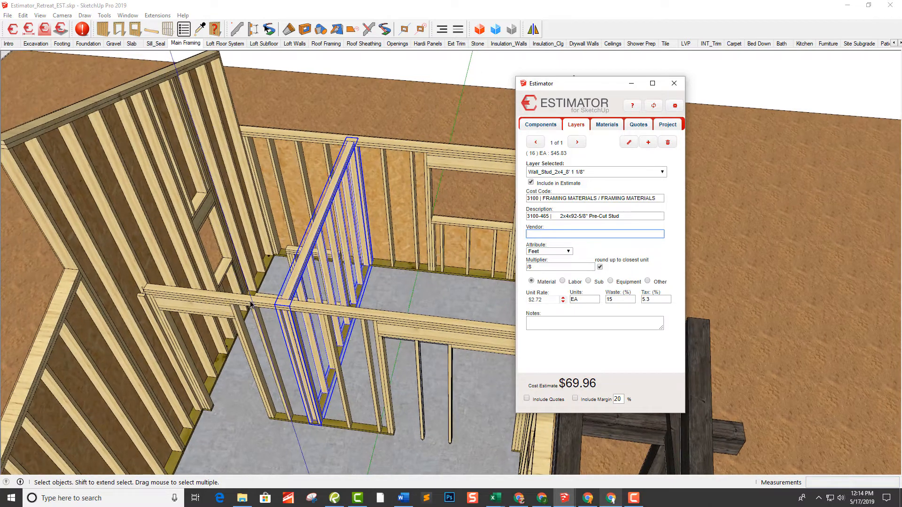
# Select the interior wall with the door openings and check the cost items on its 2x4 plate, stud, 2x8 header and treated plate layers
pyautogui.click(251, 304)
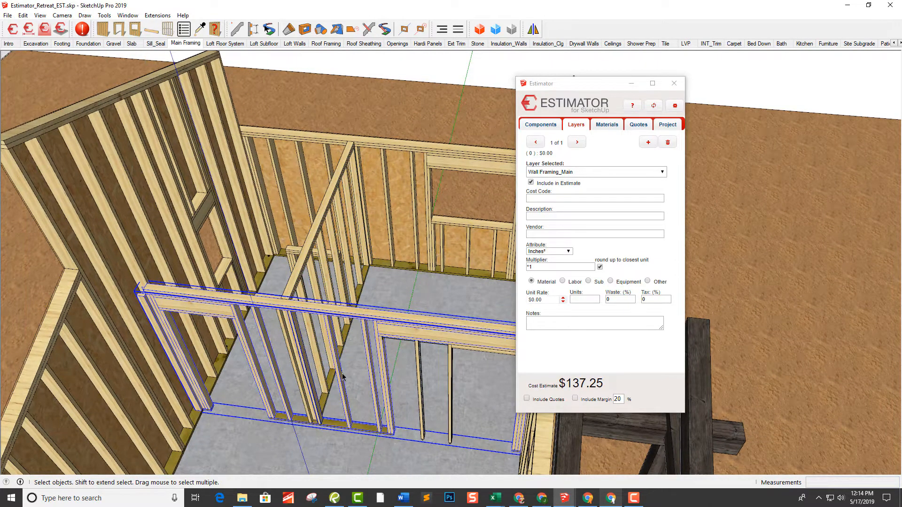
pyautogui.click(593, 174)
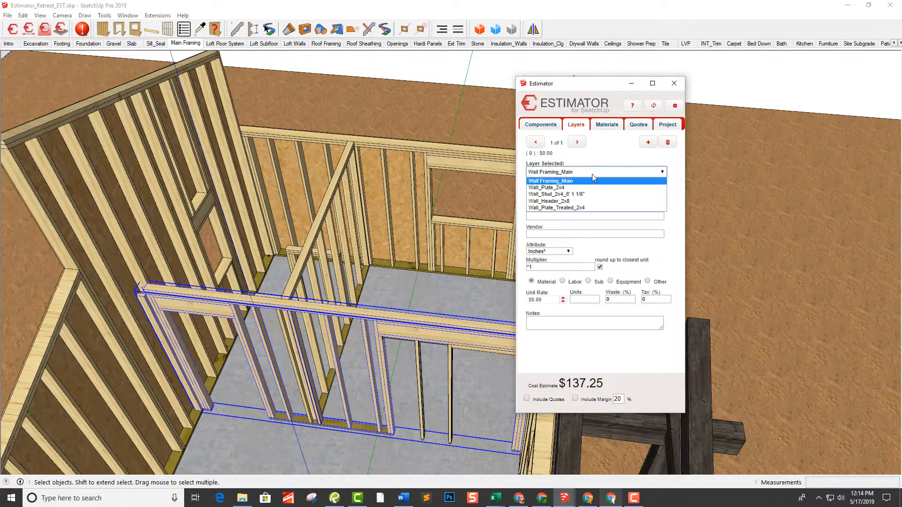
pyautogui.click(581, 189)
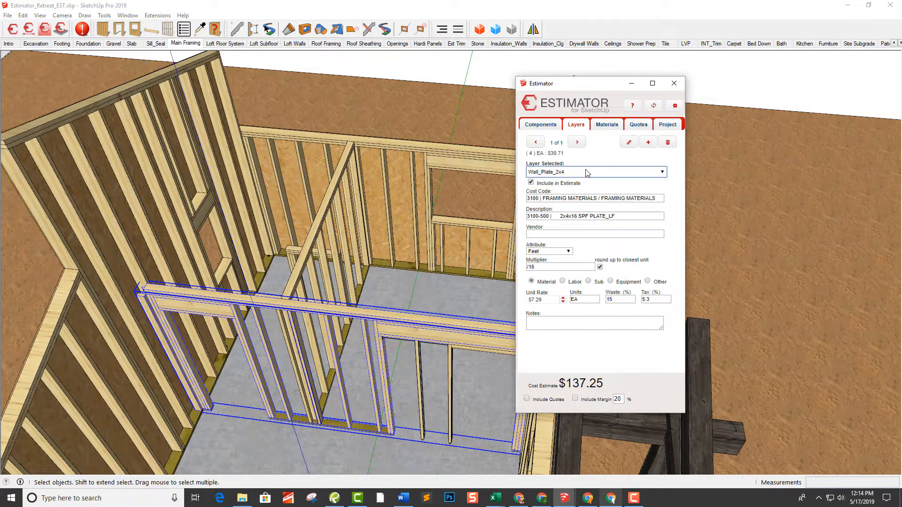
pyautogui.click(587, 173)
pyautogui.click(577, 195)
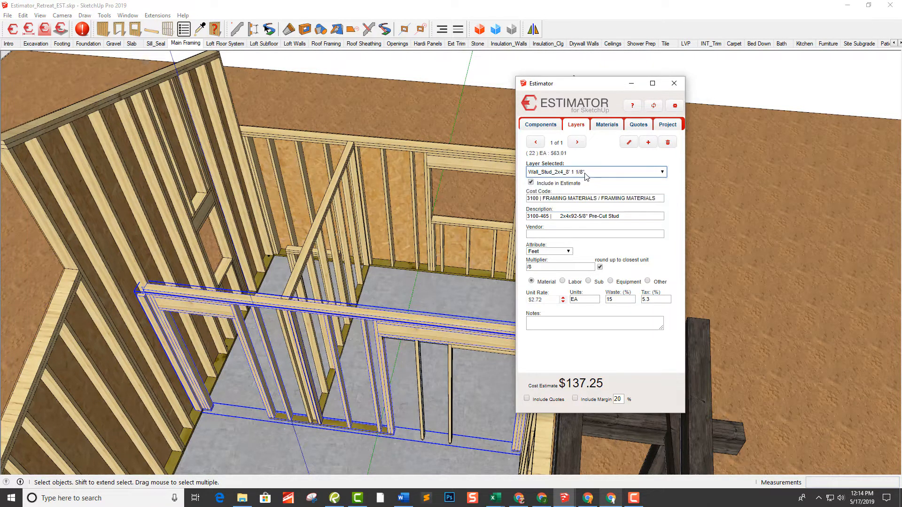
pyautogui.click(585, 174)
pyautogui.click(583, 201)
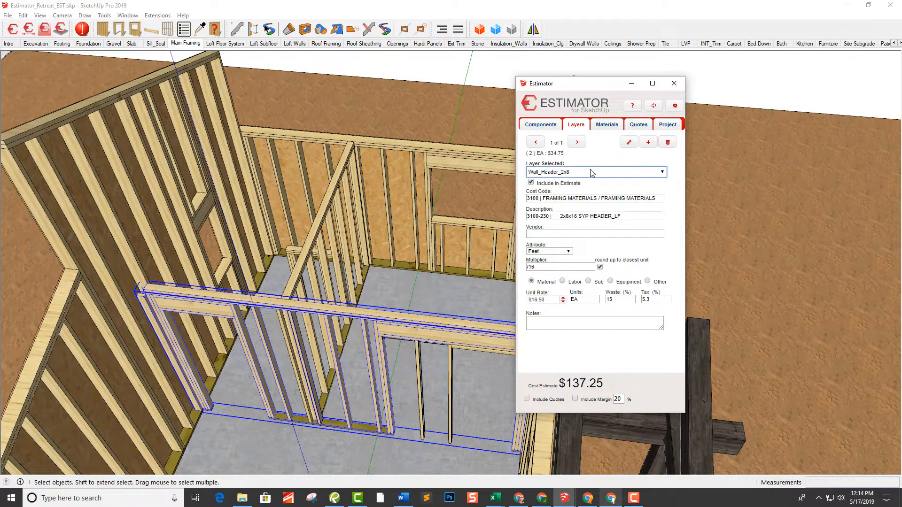
pyautogui.click(591, 172)
pyautogui.click(586, 208)
# Assign item 3100-465 2x4x92-5/8" Pre-Cut Stud to the low partition wall's Wall_Stud_2x4_3' 10 1/2" layer
pyautogui.moveTo(405, 312); pyautogui.dragTo(399, 265, button='middle')
pyautogui.click(400, 264)
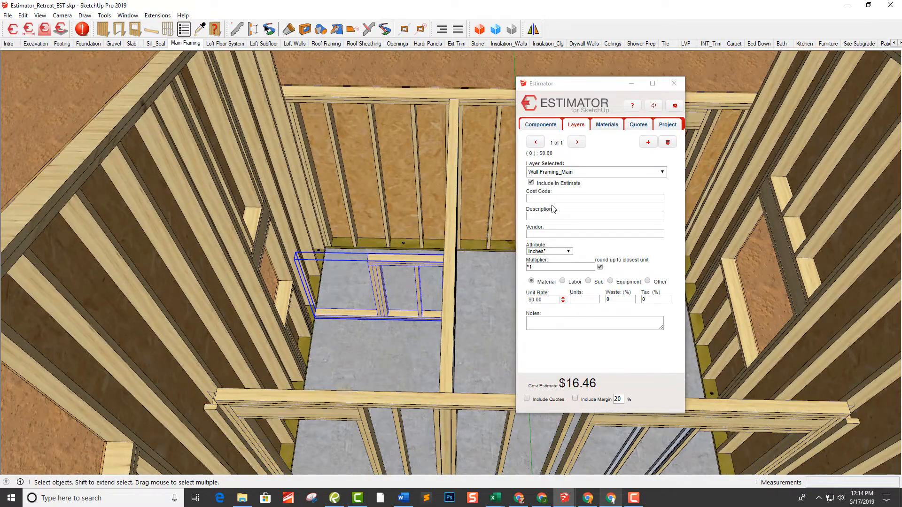
pyautogui.click(576, 173)
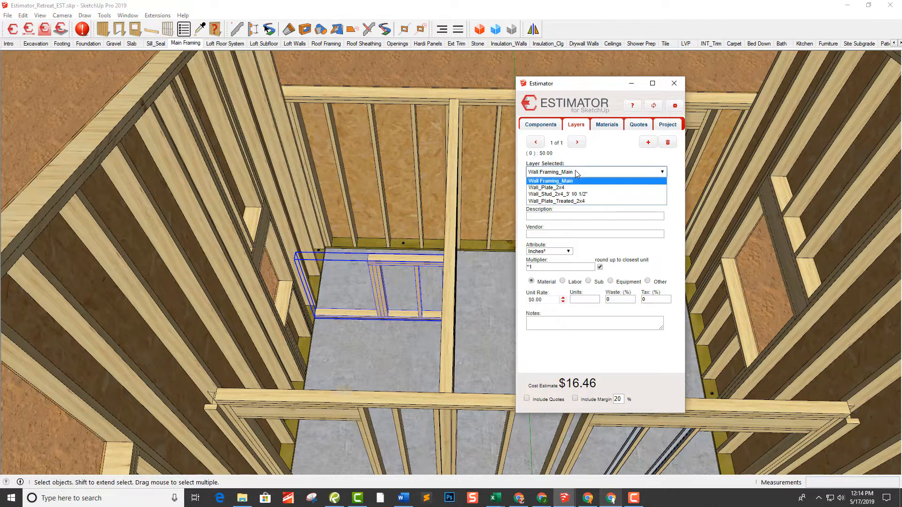
pyautogui.click(587, 194)
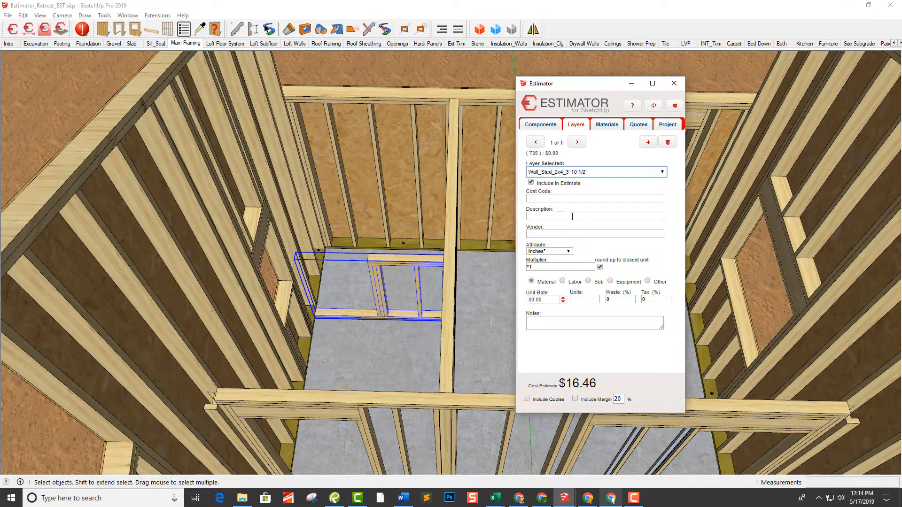
pyautogui.click(571, 217)
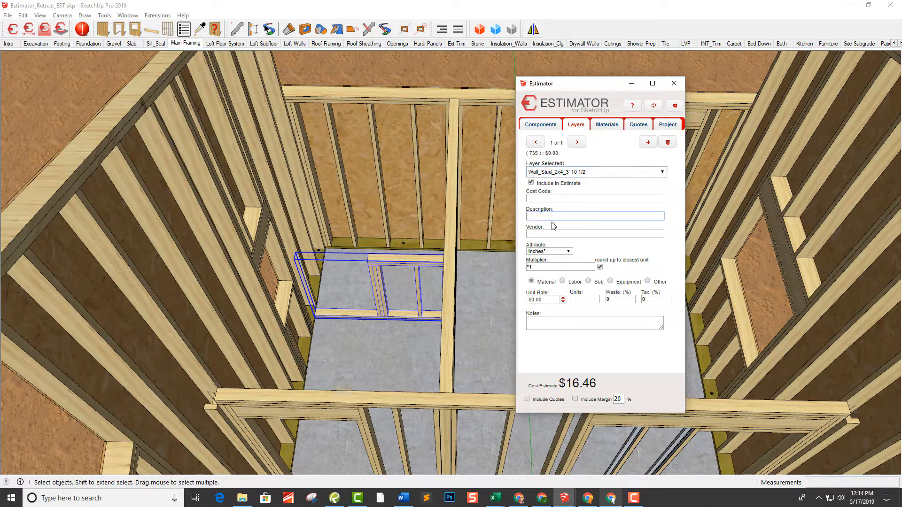
pyautogui.write('2x4x92-5/8" Pre-Cut Stud')
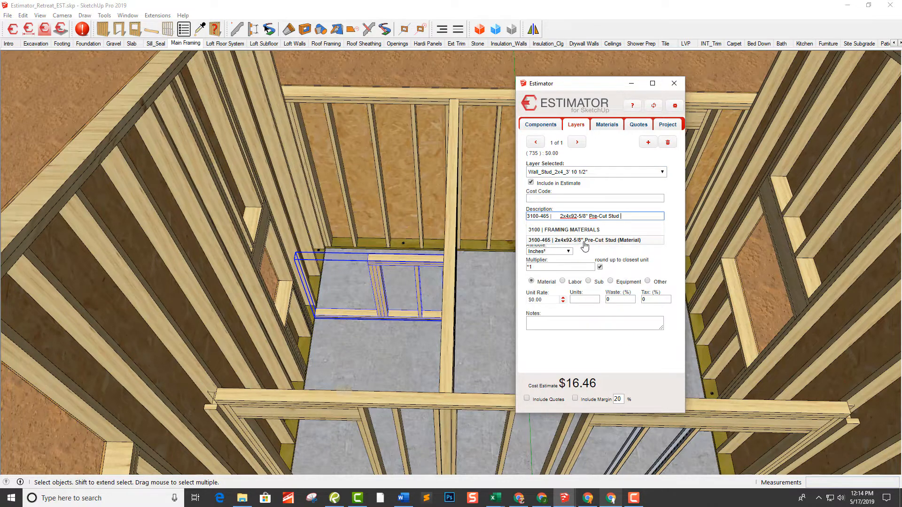
pyautogui.click(586, 241)
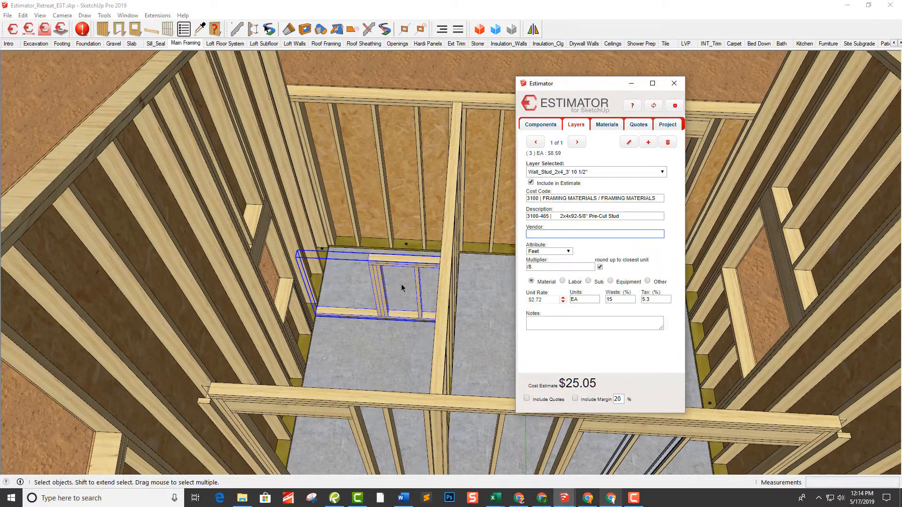
# Check the cost item assigned to the low partition wall's Wall_Plate_Treated_2x4 layer
pyautogui.moveTo(402, 288); pyautogui.dragTo(390, 287, button='middle')
pyautogui.click(543, 173)
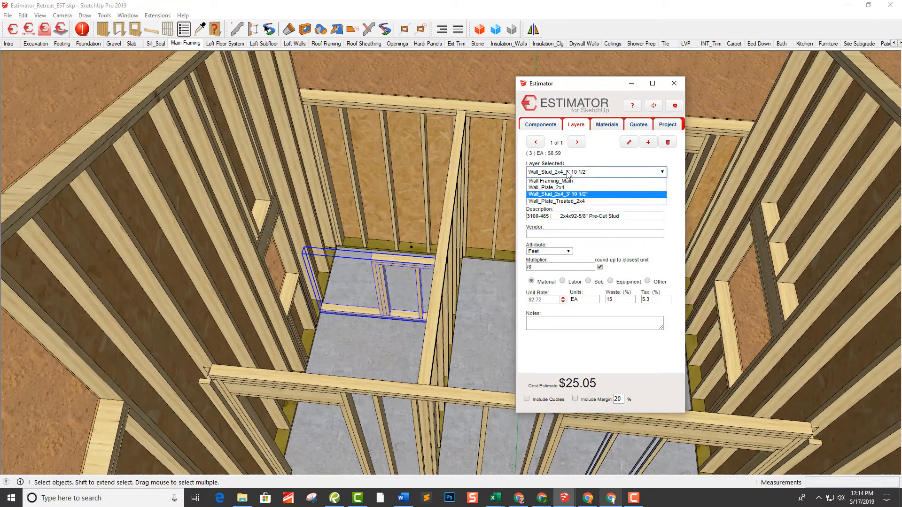
pyautogui.click(575, 202)
# Select the sloped-top wall with the window and assign item 3100-485 2x4x12 SPF to its Wall_Stud_2x6_10' 9 15/16" layer
pyautogui.moveTo(507, 235); pyautogui.dragTo(454, 252, button='middle')
pyautogui.moveTo(390, 248); pyautogui.dragTo(355, 244, button='middle')
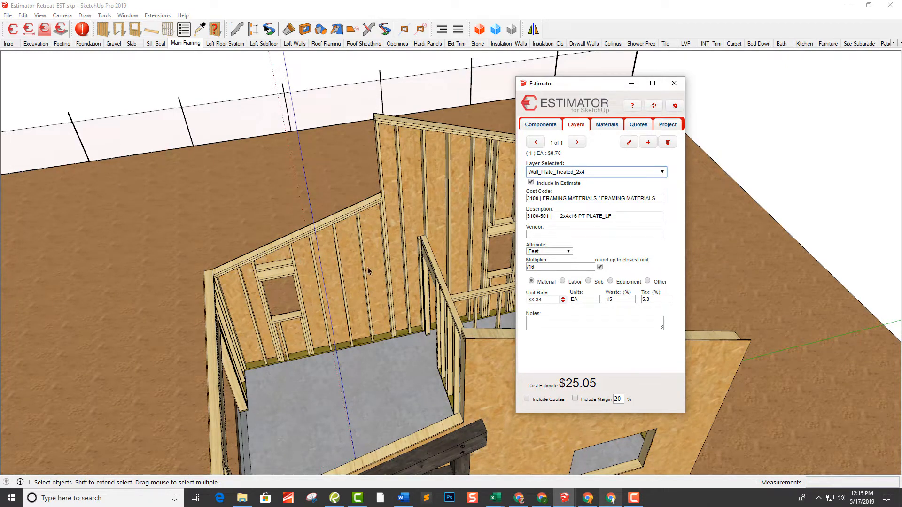
pyautogui.click(360, 225)
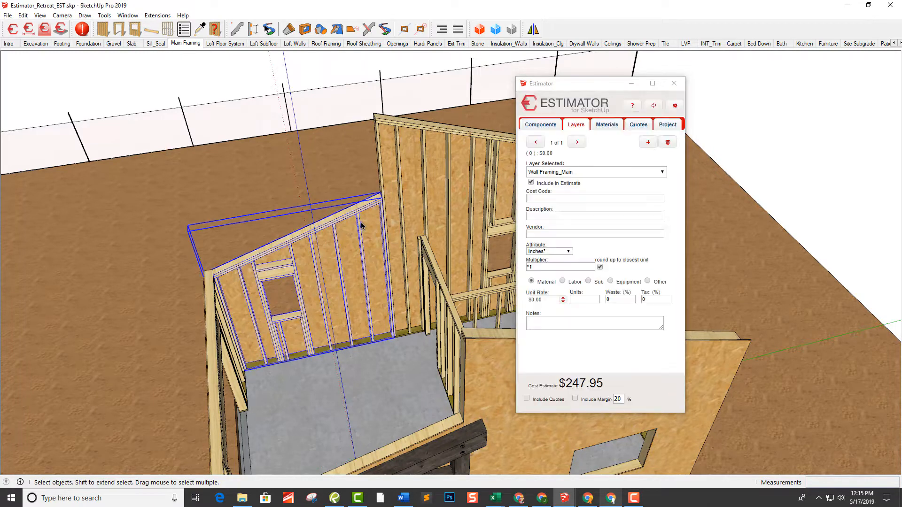
pyautogui.click(576, 173)
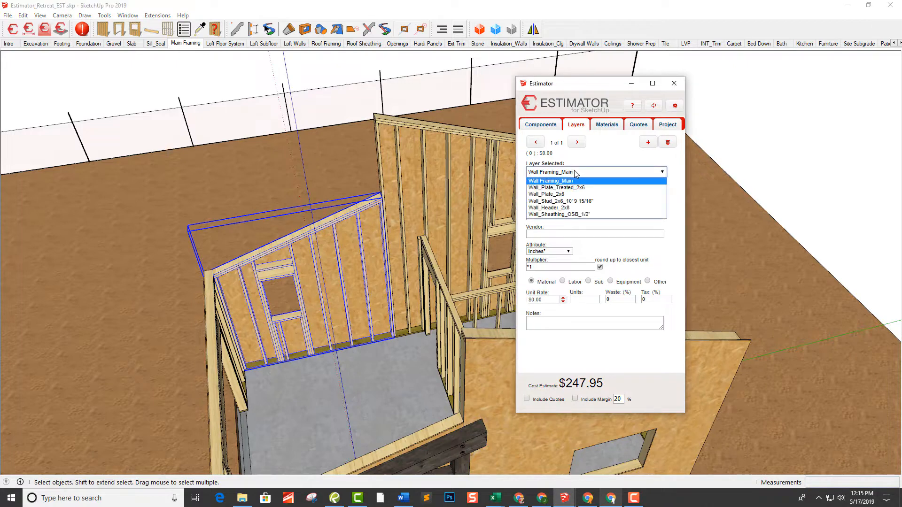
pyautogui.click(596, 202)
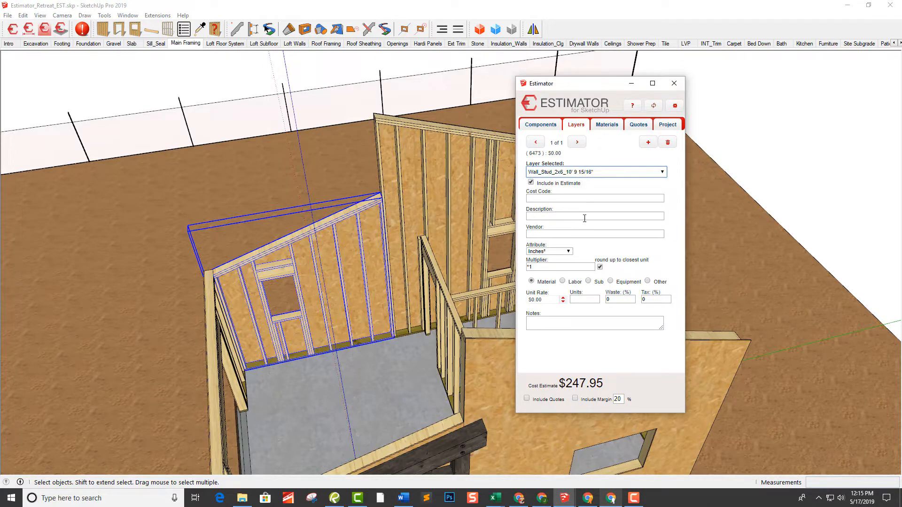
pyautogui.click(584, 216)
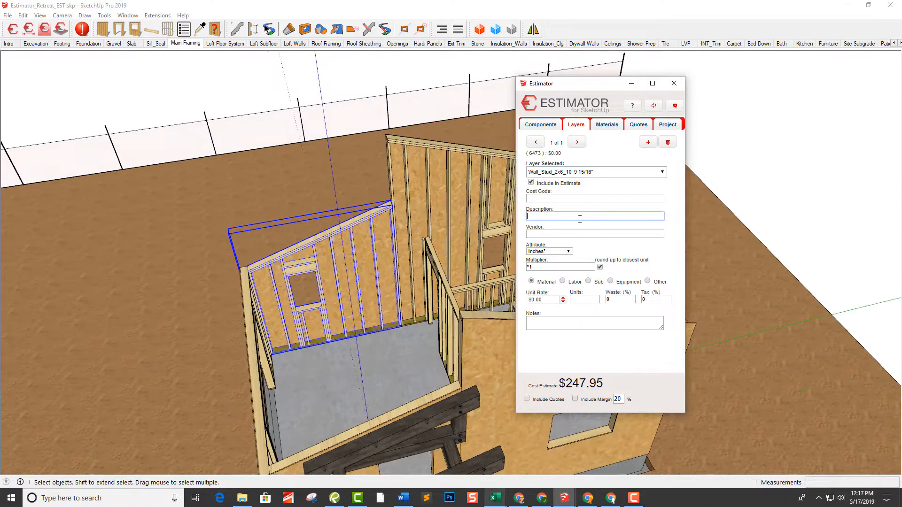
pyautogui.write('2x4x12 SPF')
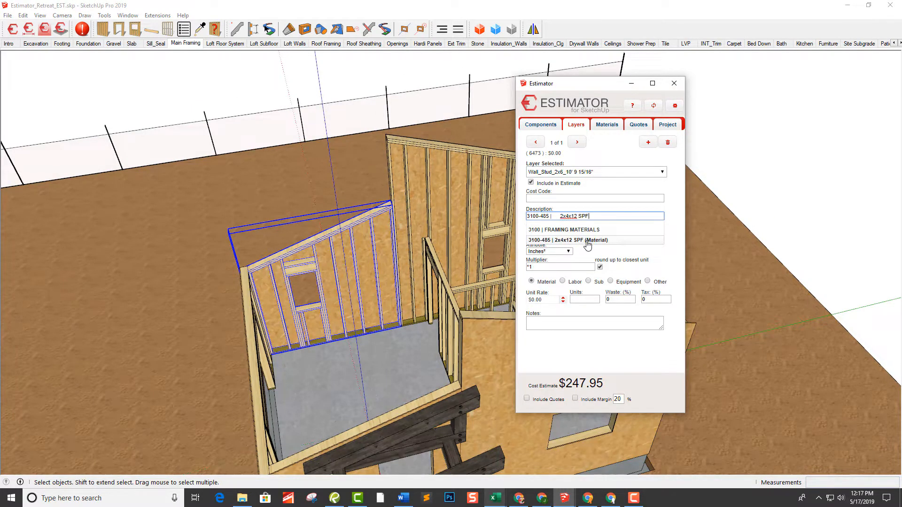
pyautogui.click(577, 241)
pyautogui.click(584, 234)
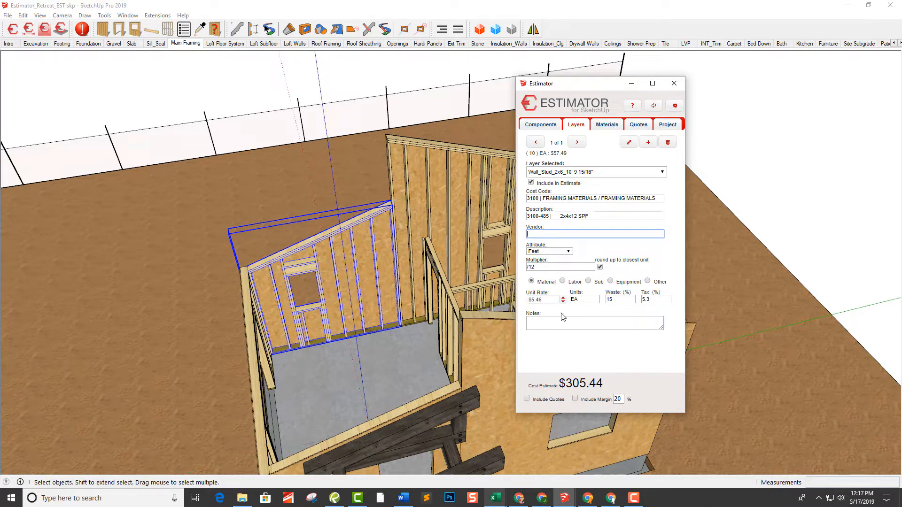
# Check the cost items on this wall's Wall_Plate_2x6 layer and the opposite sloped wall's Wall_Stud_2x6_10' 9 15/16" layer
pyautogui.click(581, 174)
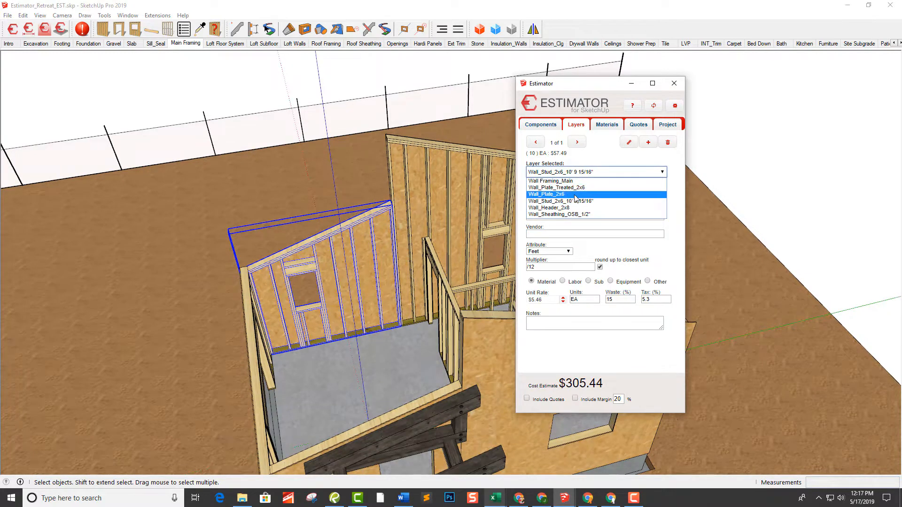
pyautogui.click(569, 194)
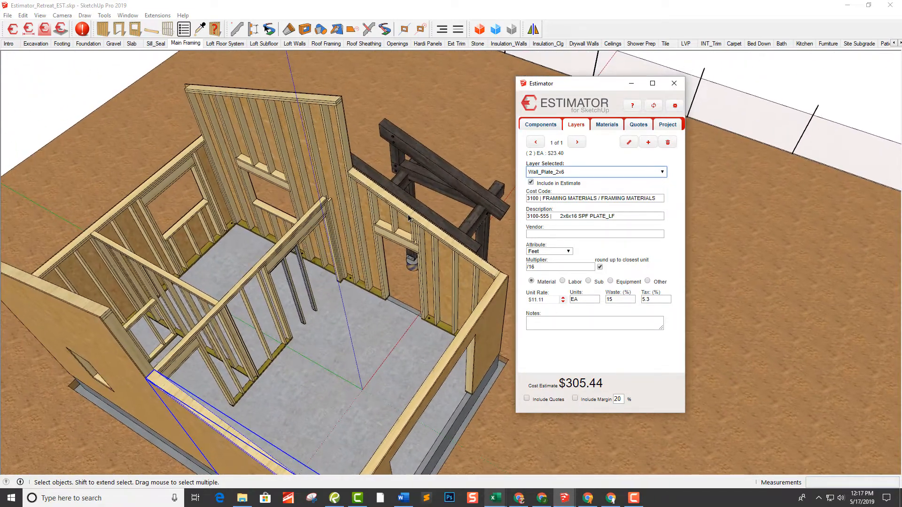
pyautogui.click(408, 217)
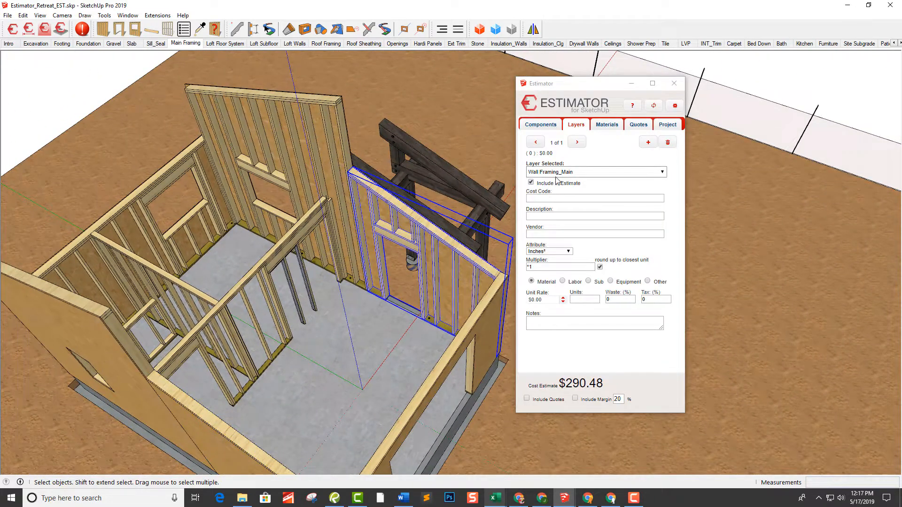
pyautogui.click(559, 173)
pyautogui.click(571, 201)
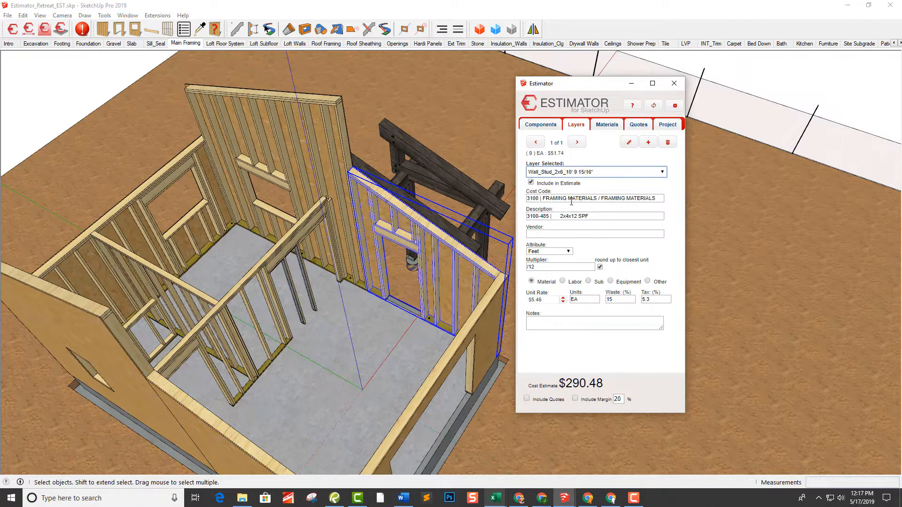
# Select the adjoining tall wall and assign item 3100-555 2x6x16 SPF PLATE_LF to its Wall_Stud_2x6_15' 7 5/16" layer
pyautogui.moveTo(341, 133); pyautogui.dragTo(348, 132, button='middle')
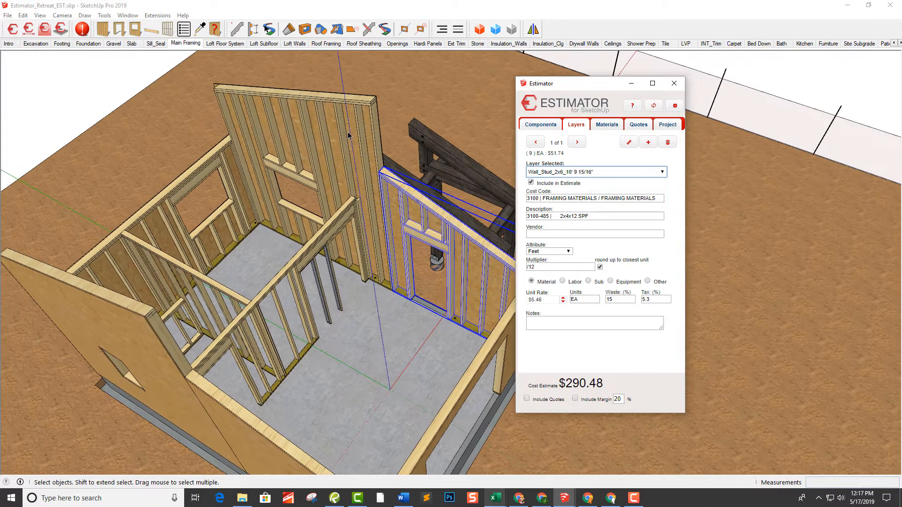
pyautogui.click(360, 125)
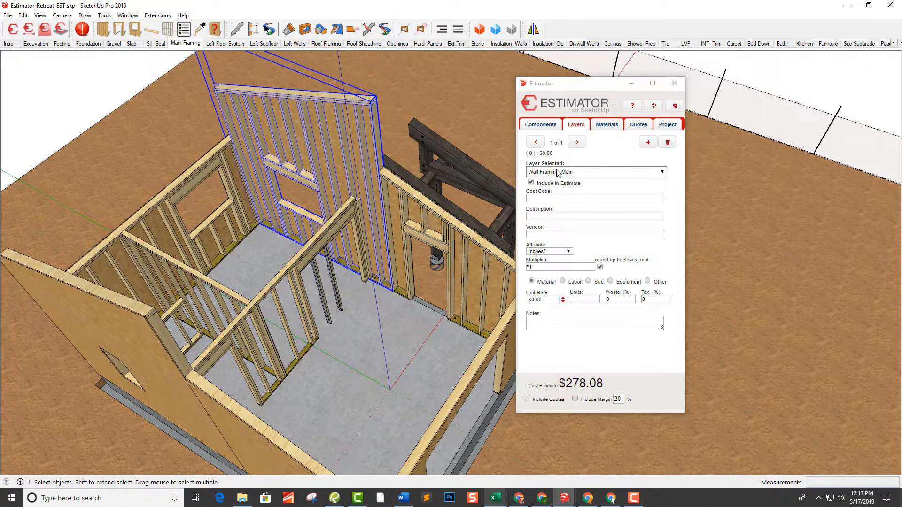
pyautogui.click(560, 173)
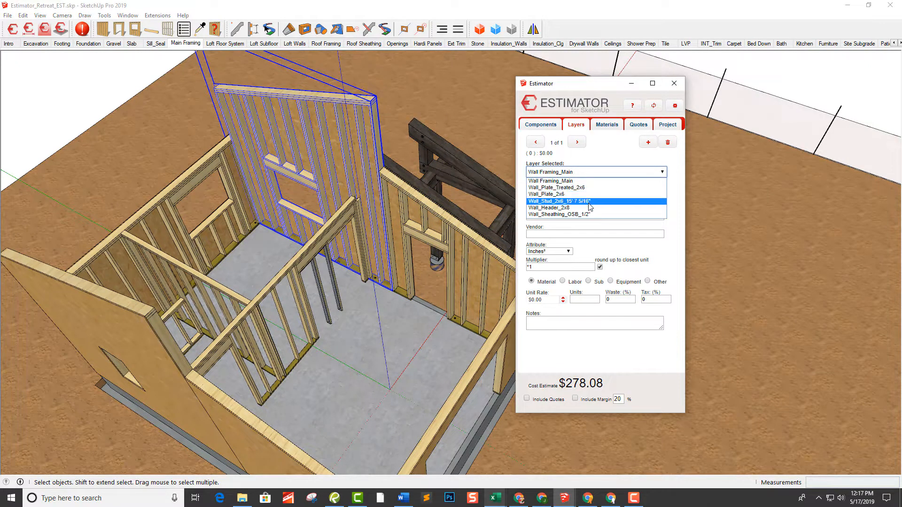
pyautogui.click(590, 202)
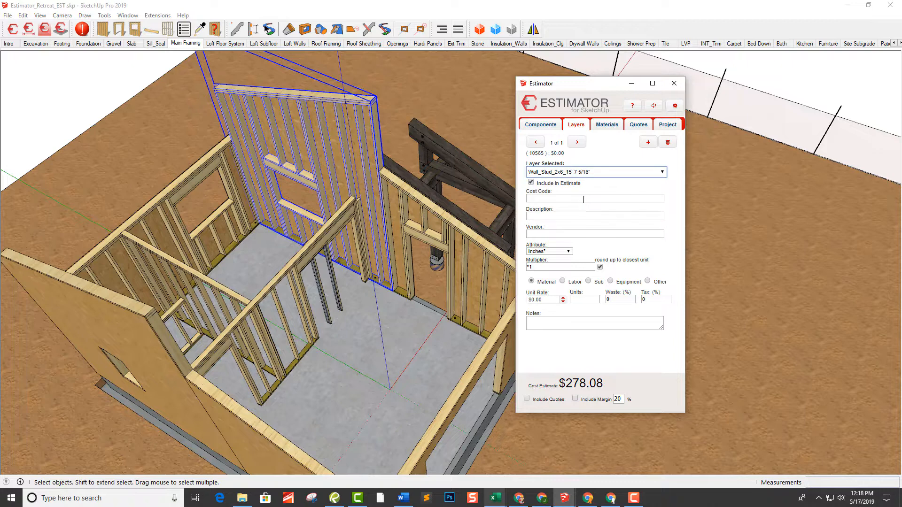
pyautogui.click(563, 216)
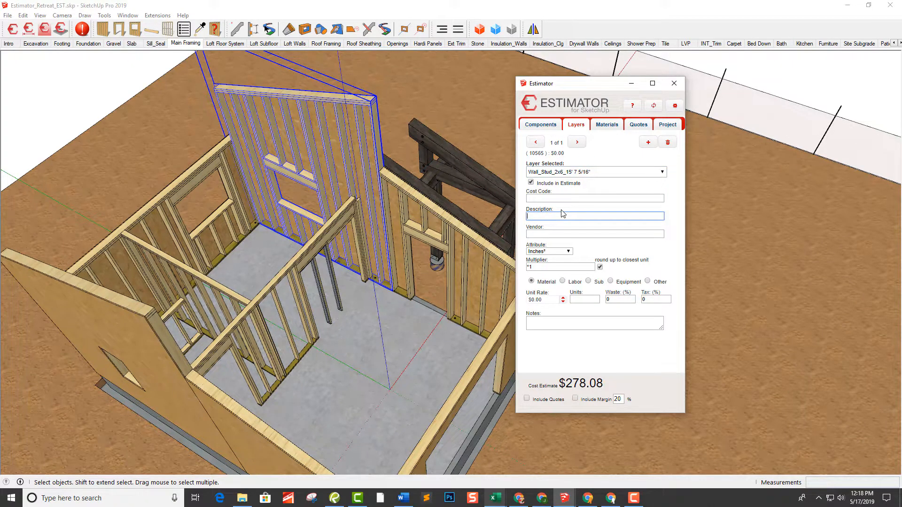
pyautogui.write('2x6x16 SPF PLATE_LF')
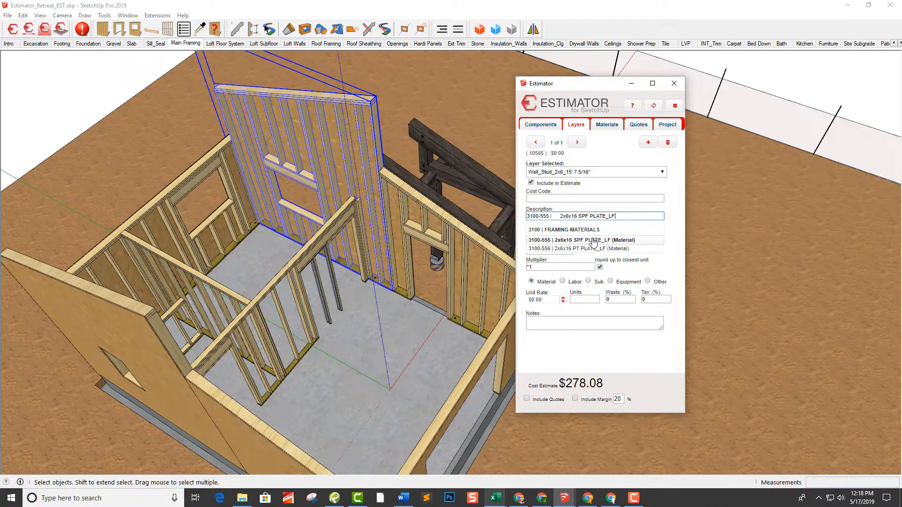
pyautogui.click(593, 240)
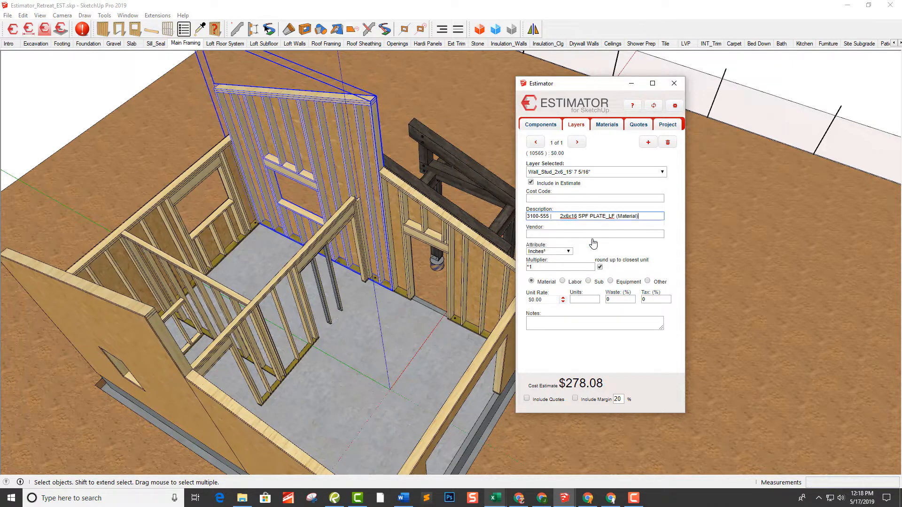
pyautogui.click(591, 234)
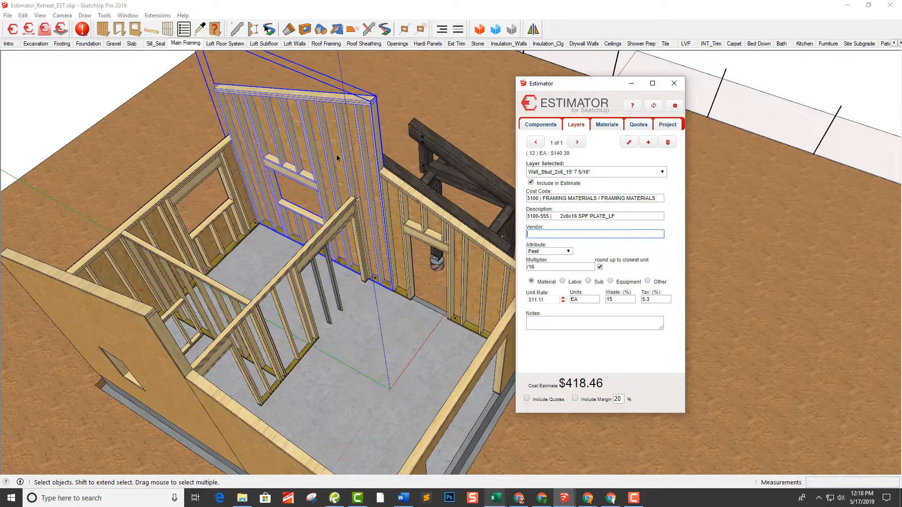
# Select the opposite tall wall and check the cost item on its Wall_Stud_2x6_15' 7 5/16" layer
pyautogui.moveTo(337, 137)
pyautogui.mouseDown(button='middle')
pyautogui.moveTo(422, 166)
pyautogui.moveTo(324, 150)
pyautogui.mouseUp(button='middle')
pyautogui.moveTo(475, 188); pyautogui.dragTo(308, 101, button='middle')
pyautogui.click(309, 100)
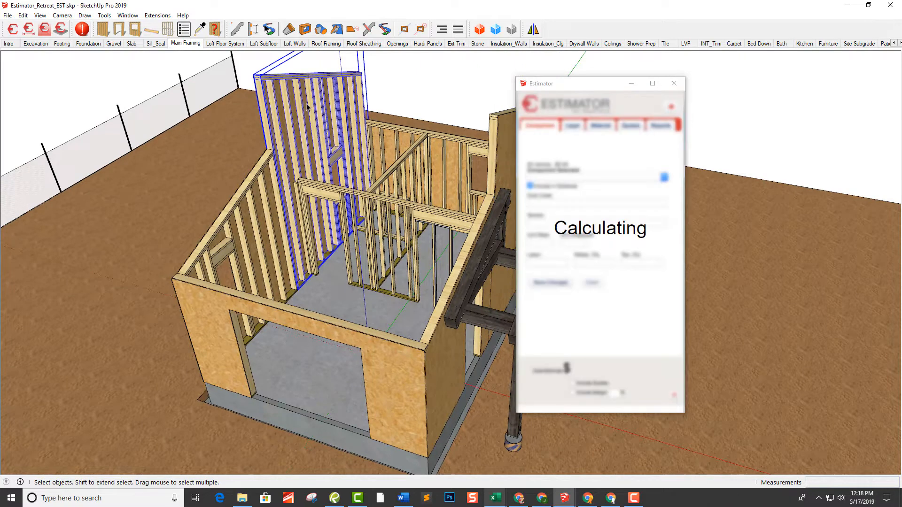
pyautogui.click(583, 175)
pyautogui.click(584, 173)
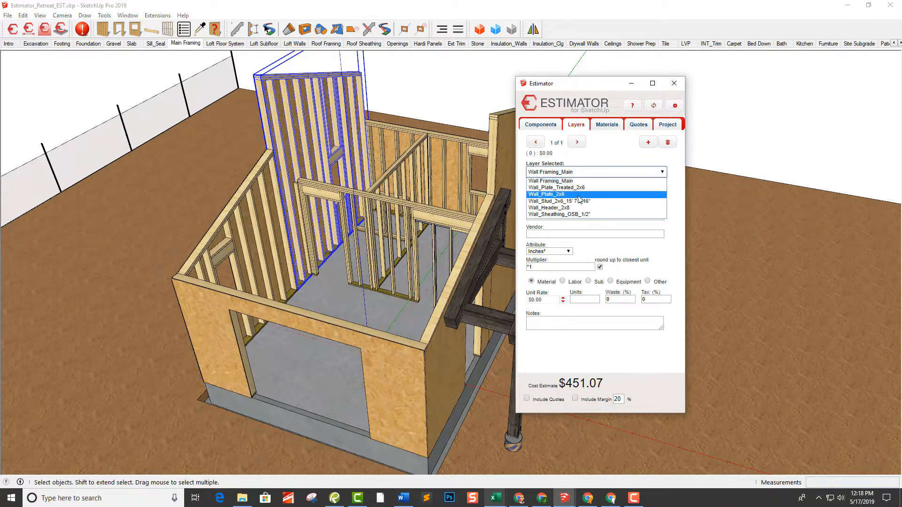
pyautogui.click(579, 201)
# Select the timber frame entry and assign item 6360-00 Timber Frame Entry Kit to its component
pyautogui.moveTo(305, 137); pyautogui.dragTo(419, 171, button='middle')
pyautogui.scroll(-6, 378, 148)
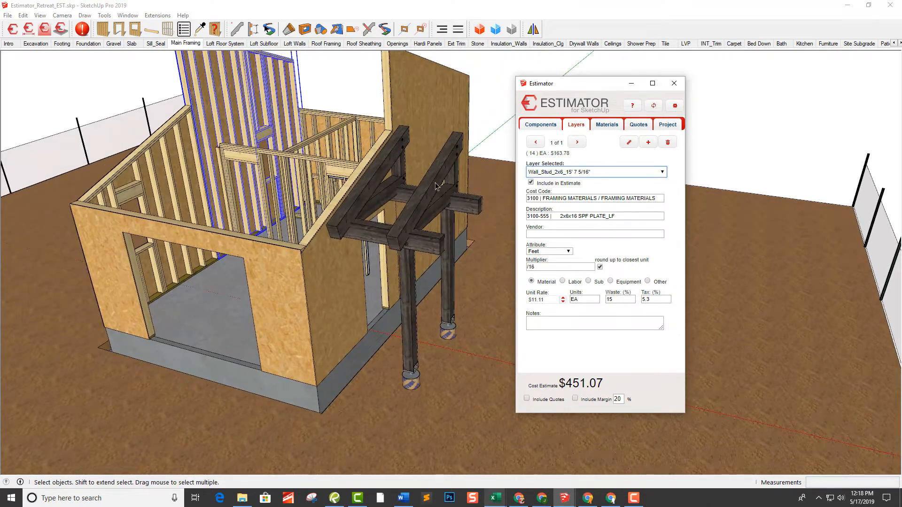
pyautogui.click(433, 185)
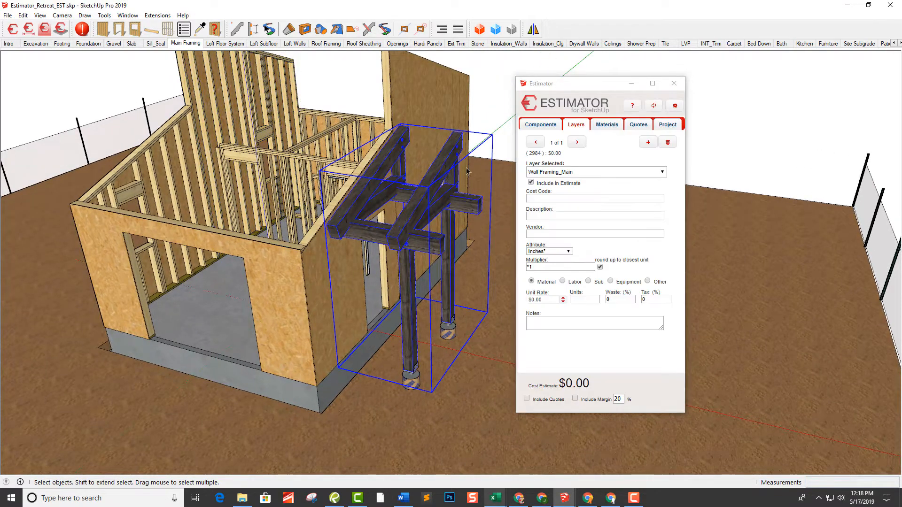
pyautogui.click(541, 128)
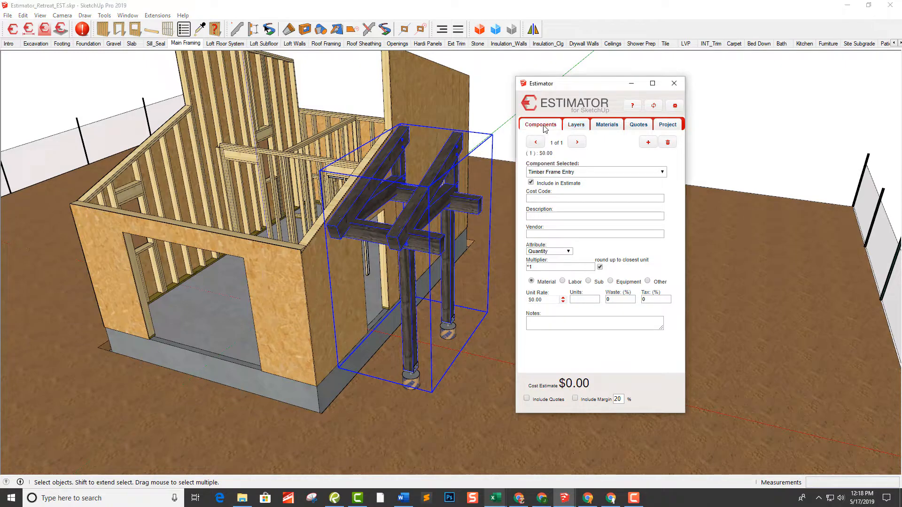
pyautogui.click(564, 217)
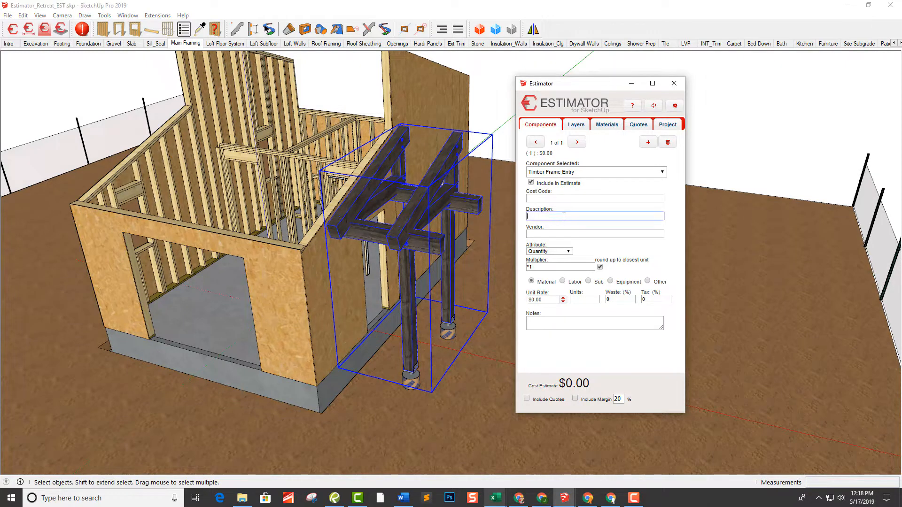
pyautogui.write('tim')
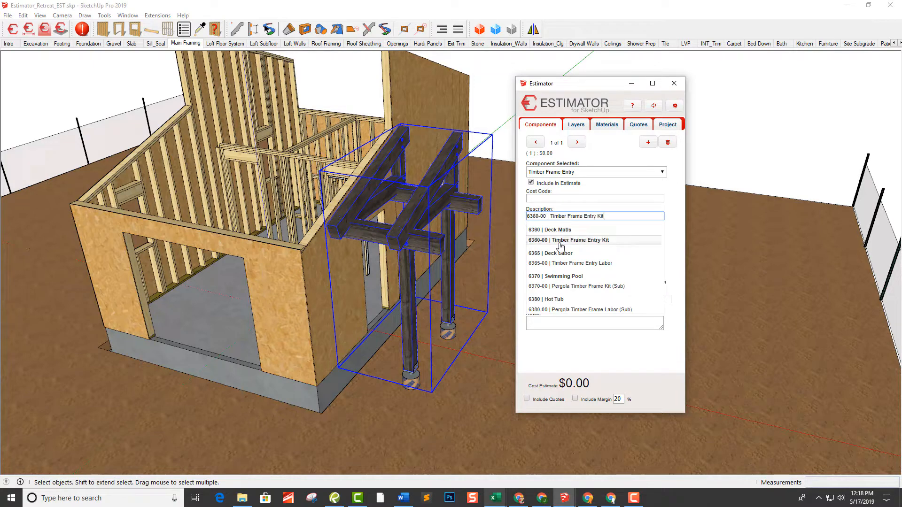
pyautogui.click(569, 240)
pyautogui.click(571, 235)
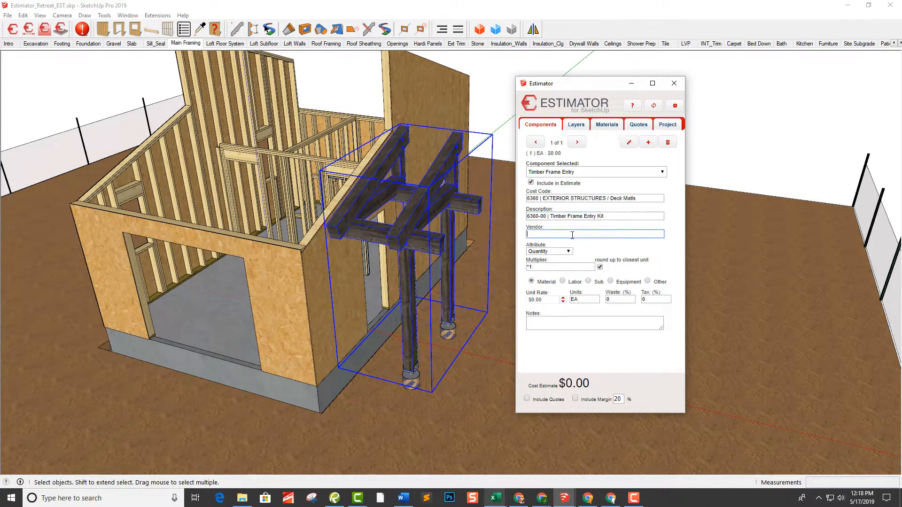
# Set the Timber Frame Entry Kit's unit rate to $2,500.00, accepting that the item is unlinked from the database
pyautogui.moveTo(552, 301); pyautogui.dragTo(528, 306)
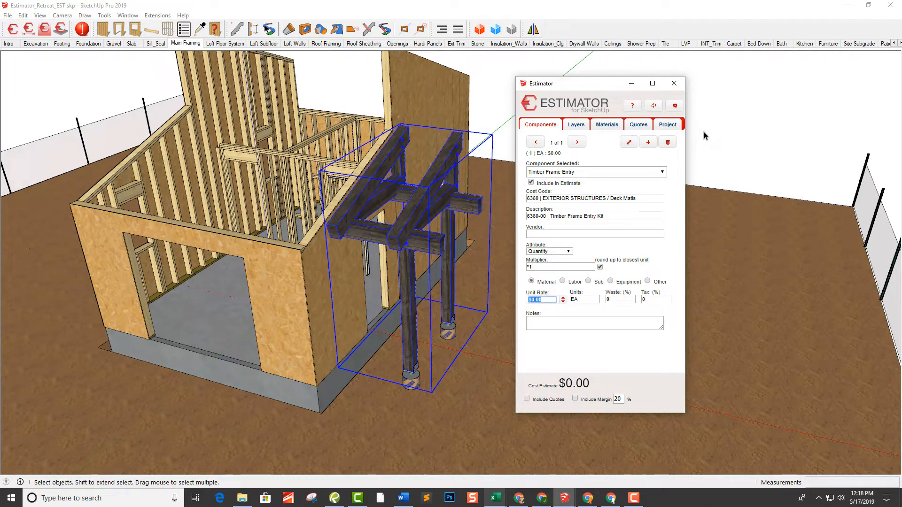
pyautogui.write('25')
pyautogui.click(593, 301)
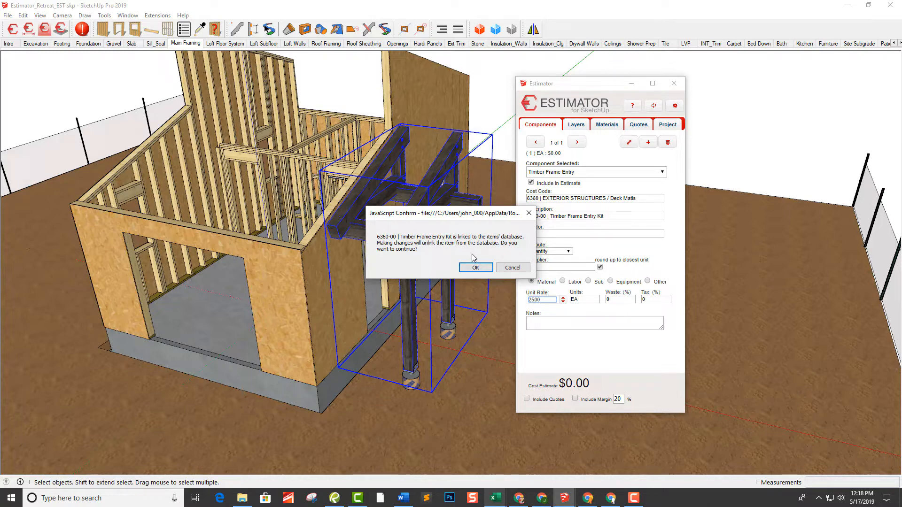
pyautogui.click(476, 268)
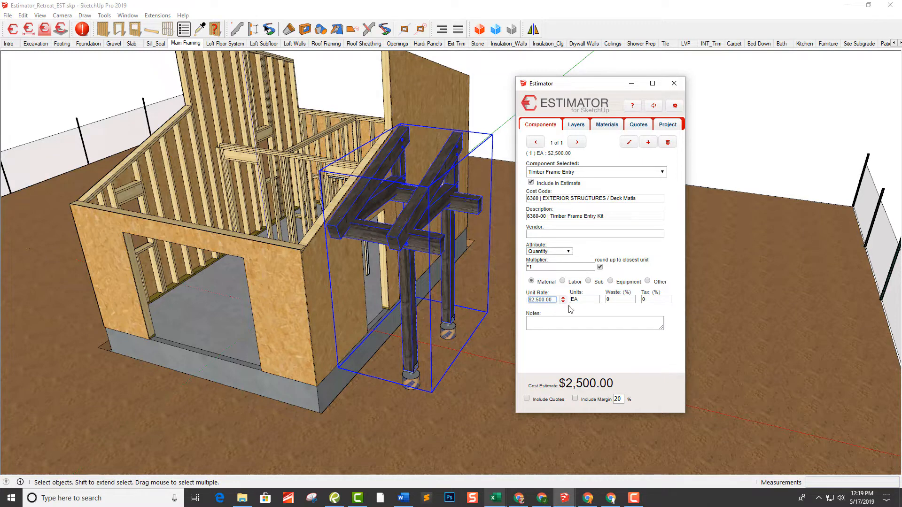
pyautogui.click(585, 298)
# Select all the main wall framing with the timber frame entry, adding the low partition wall, and check the combined cost estimate
pyautogui.moveTo(419, 234); pyautogui.dragTo(459, 206, button='middle')
pyautogui.scroll(-3, 458, 233)
pyautogui.click(465, 124)
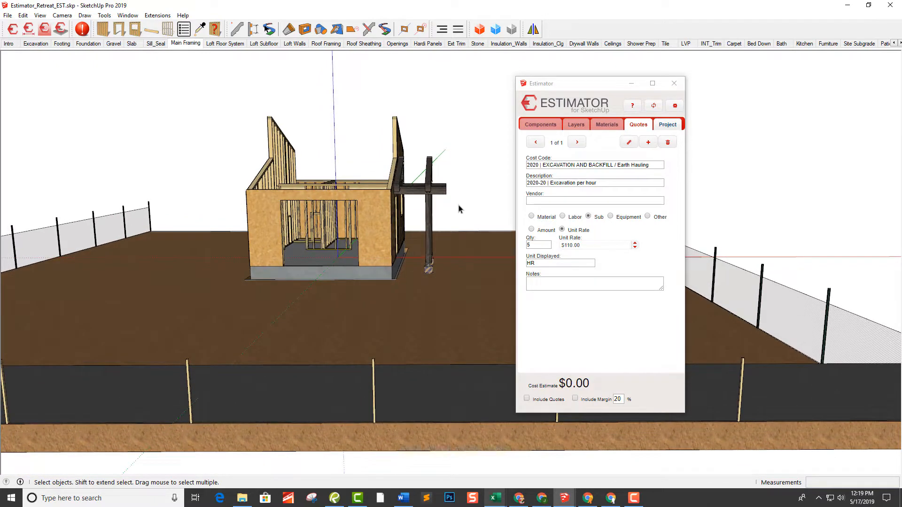
pyautogui.moveTo(459, 206); pyautogui.dragTo(398, 159)
pyautogui.moveTo(225, 109); pyautogui.dragTo(227, 108)
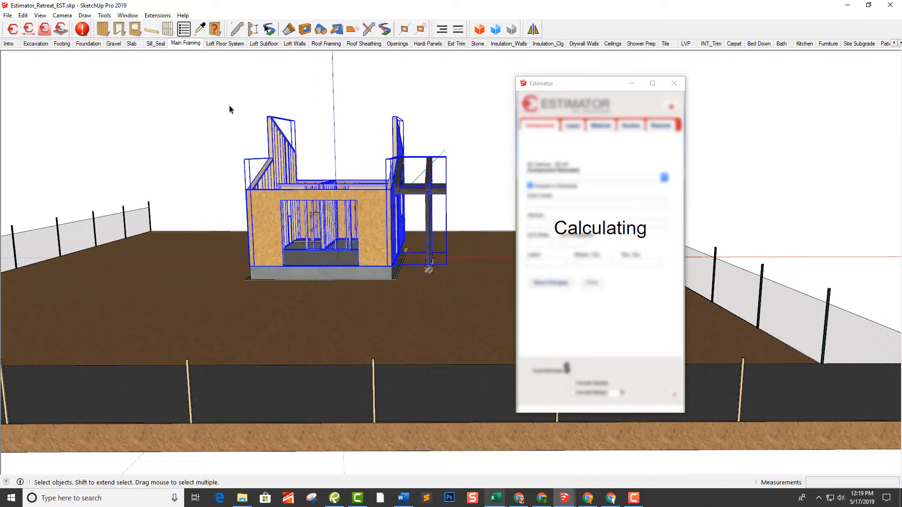
pyautogui.scroll(10, 333, 205)
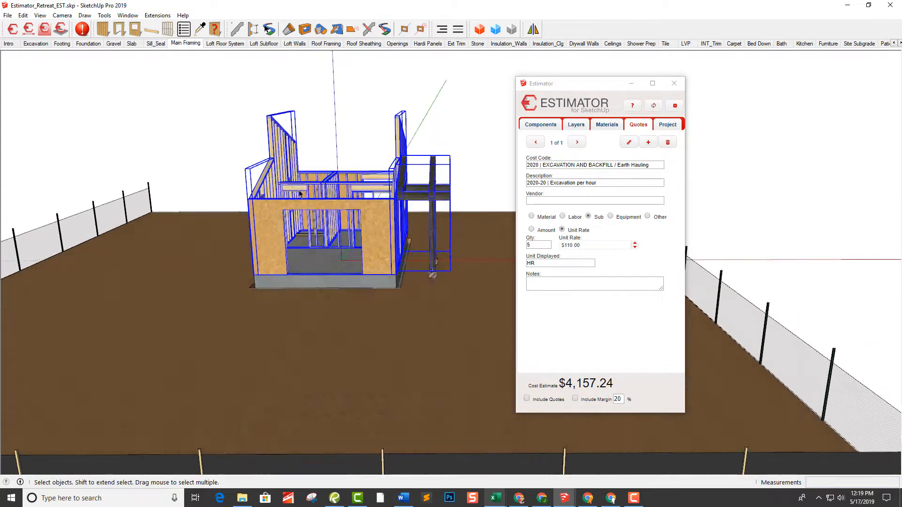
pyautogui.scroll(5, 332, 205)
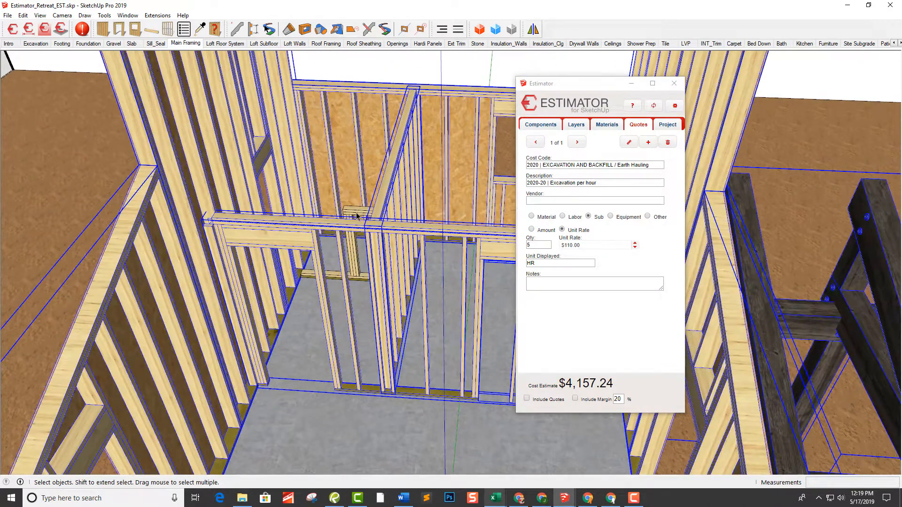
pyautogui.keyDown('shift'); pyautogui.click(360, 214); pyautogui.keyUp('shift')
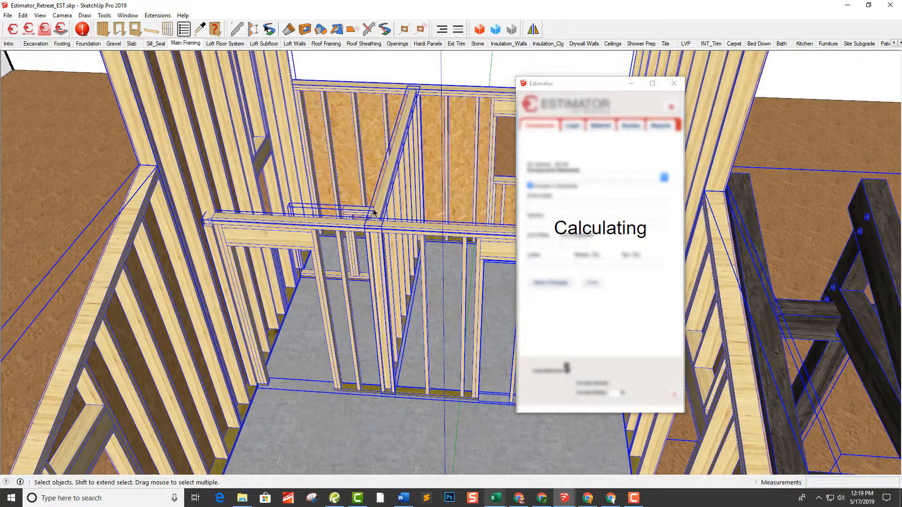
pyautogui.scroll(-15, 374, 212)
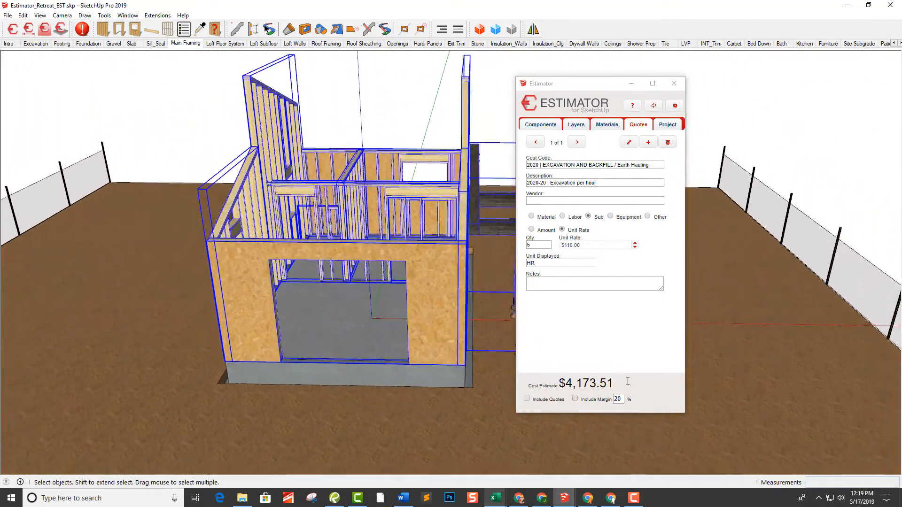
# Run the Estimator Inspection to show only the entities that have no associated cost data
pyautogui.moveTo(462, 249); pyautogui.dragTo(270, 150, button='middle')
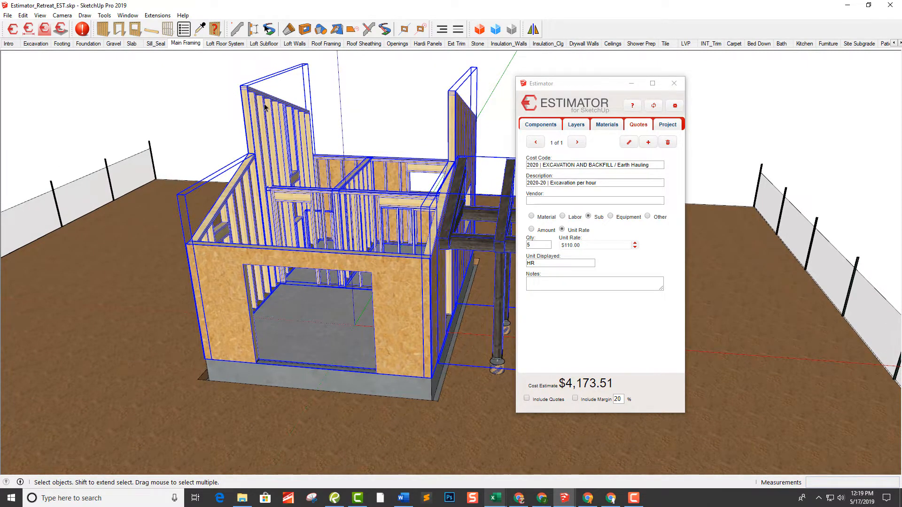
pyautogui.click(163, 18)
pyautogui.moveTo(179, 50)
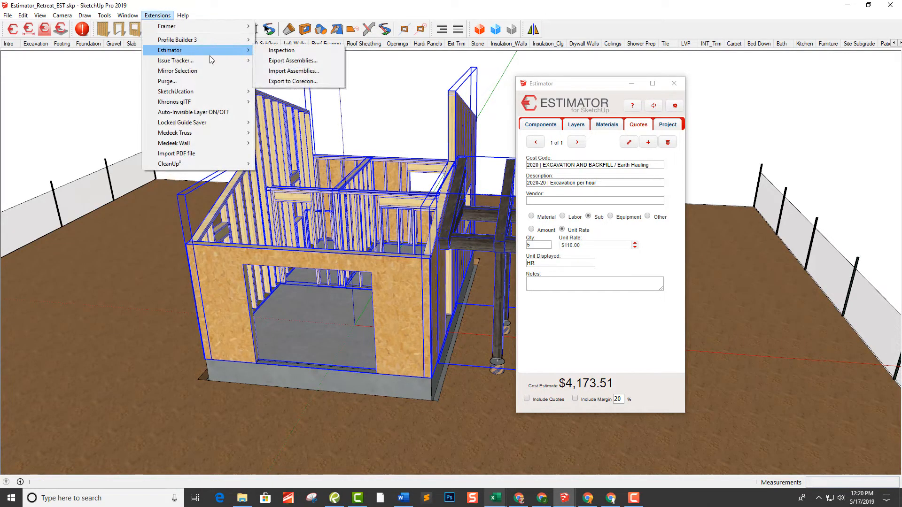
pyautogui.click(277, 51)
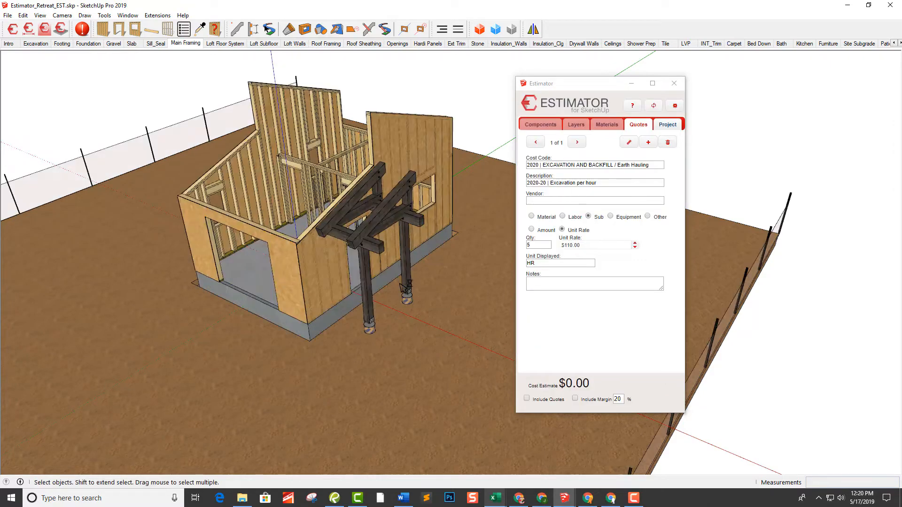
# Select the side wall behind the large front opening and assign item 3100-556 2x6x16 PT PLATE_LF to its Wall_Plate_Treated_2x6 layer
pyautogui.scroll(5, 403, 286)
pyautogui.scroll(4, 159, 227)
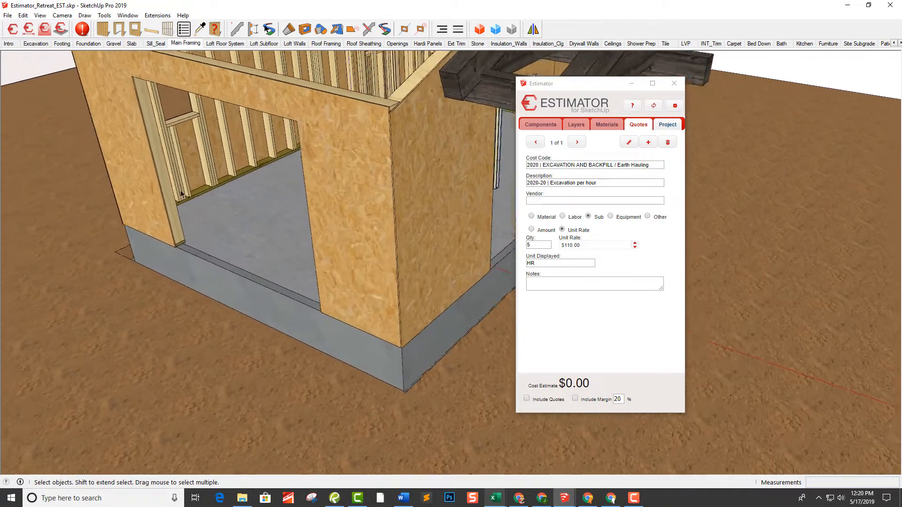
pyautogui.scroll(2, 223, 213)
pyautogui.click(216, 206)
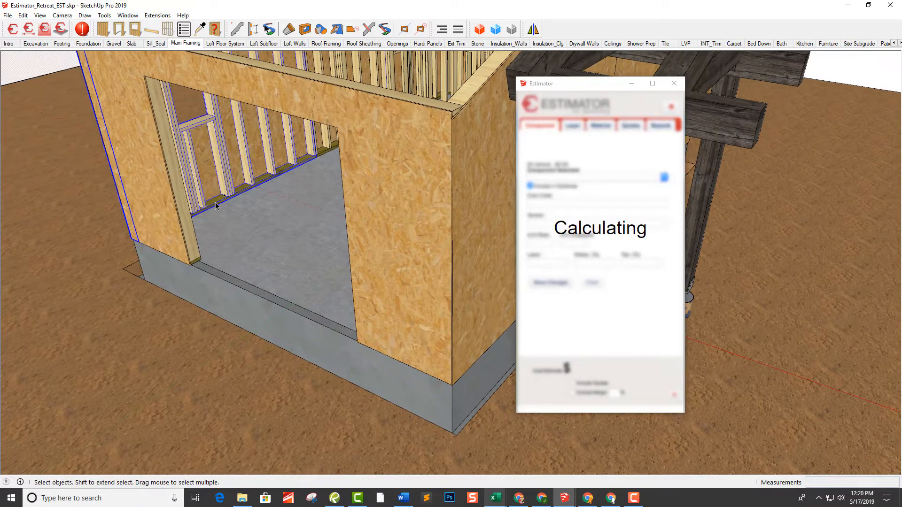
pyautogui.click(576, 125)
pyautogui.click(577, 172)
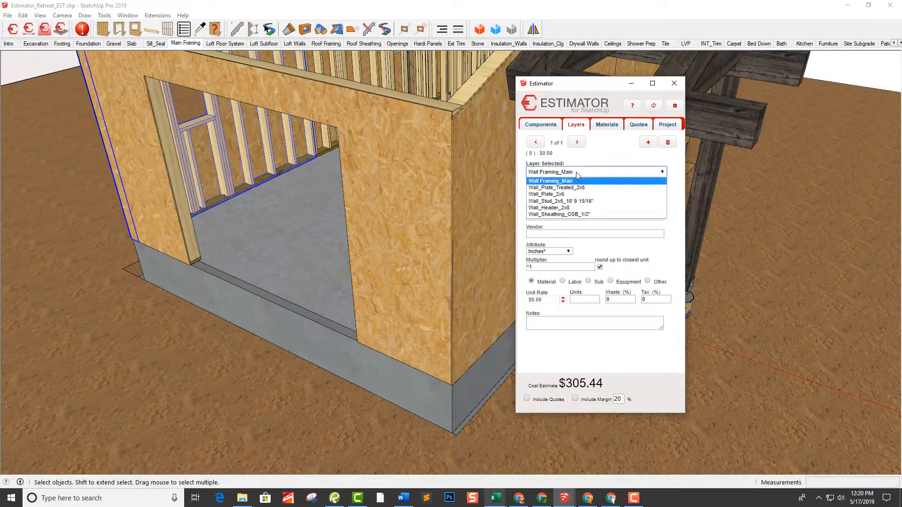
pyautogui.click(580, 188)
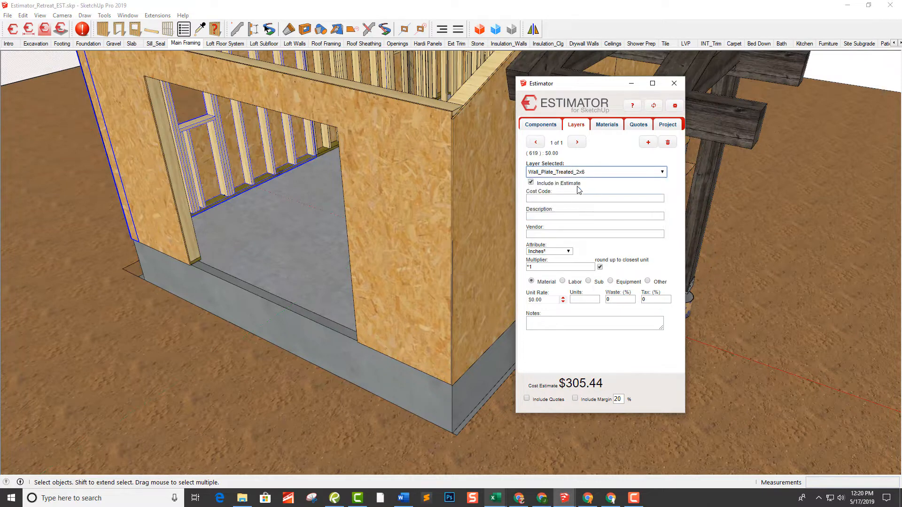
pyautogui.click(569, 216)
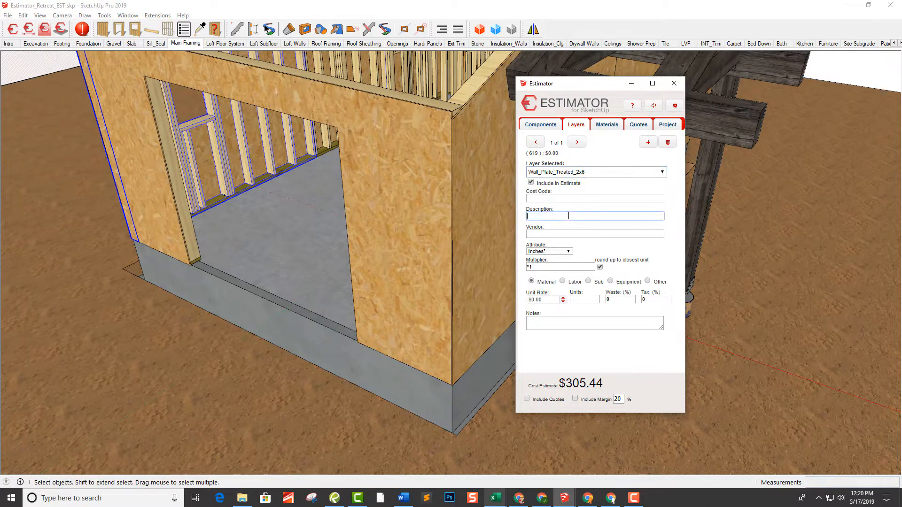
pyautogui.write('2x')
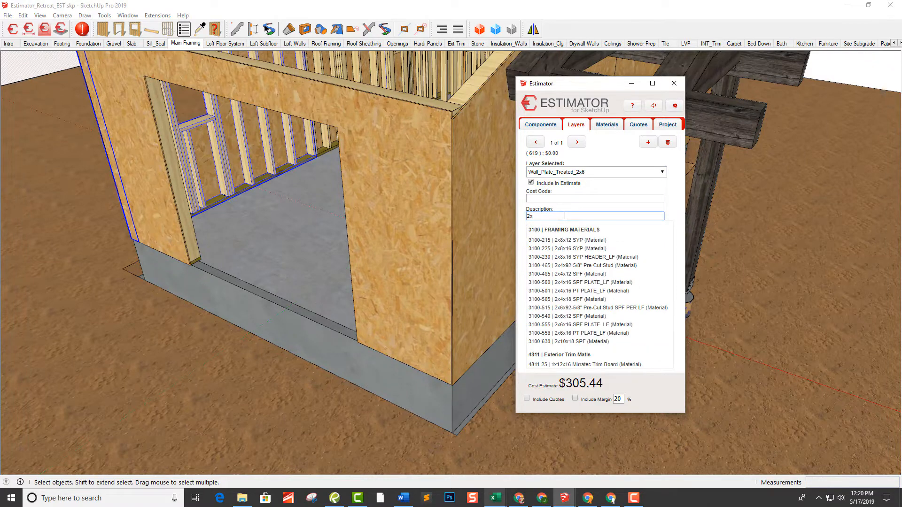
pyautogui.write('6x1')
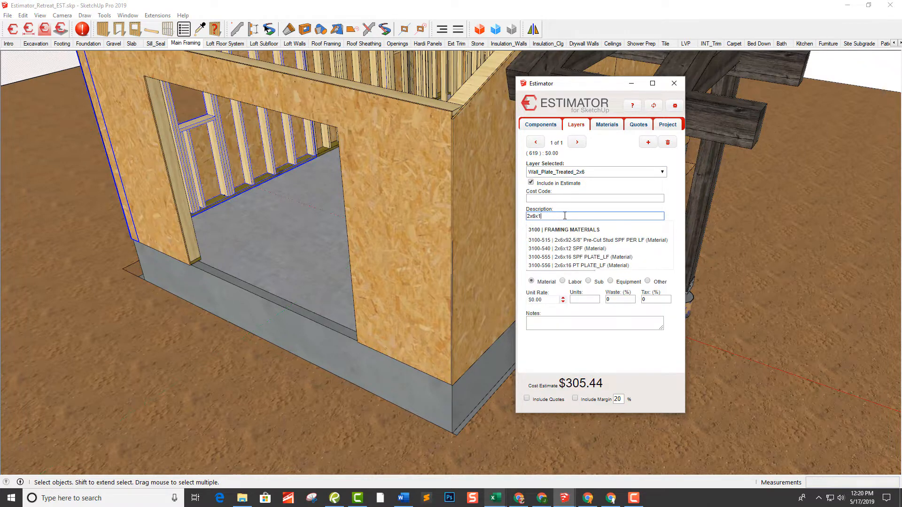
pyautogui.write('6 |')
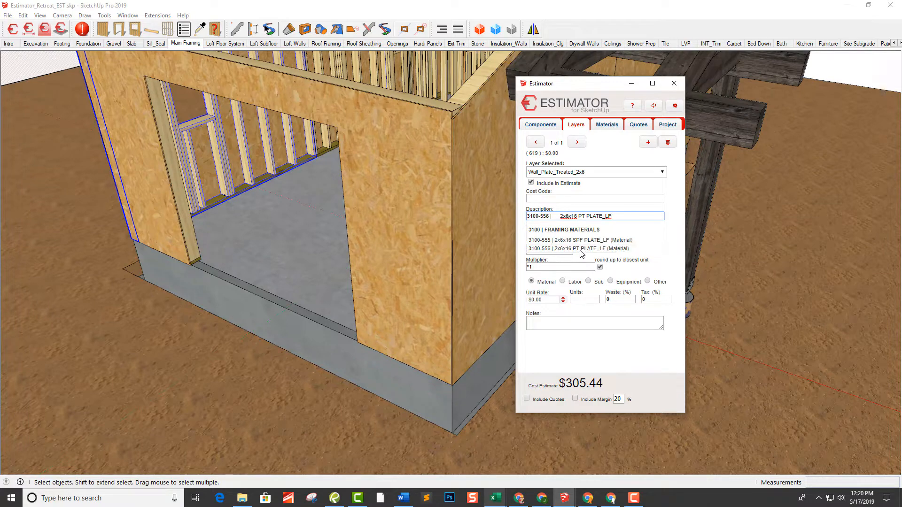
pyautogui.click(585, 248)
pyautogui.click(611, 235)
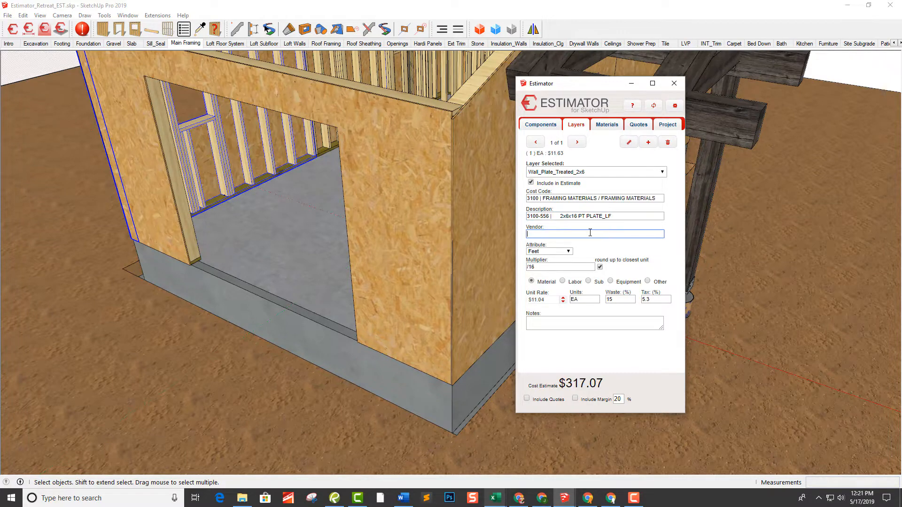
# Clear the wall selection and switch to the Loft Floor System scene
pyautogui.moveTo(504, 223); pyautogui.dragTo(564, 200, button='middle')
pyautogui.scroll(-2, 357, 188)
pyautogui.moveTo(347, 160); pyautogui.dragTo(374, 103, button='middle')
pyautogui.click(374, 102)
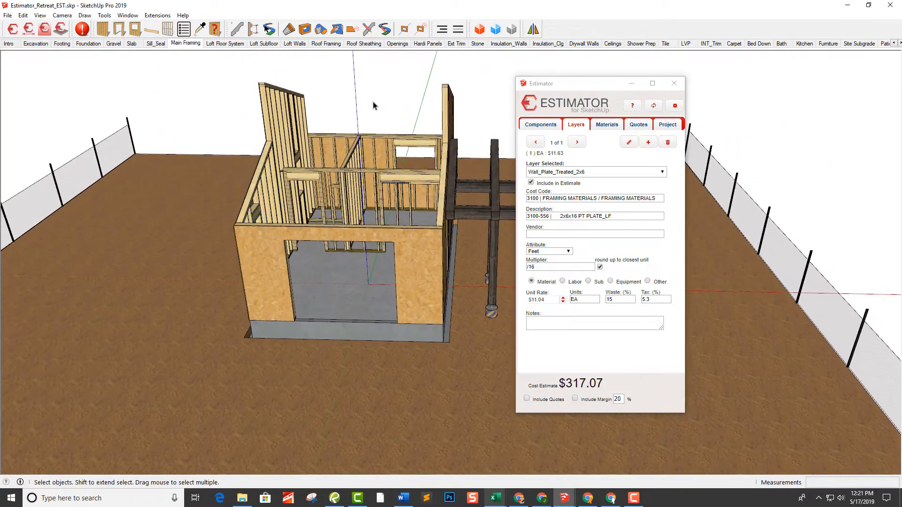
pyautogui.moveTo(500, 118); pyautogui.dragTo(221, 55, button='middle')
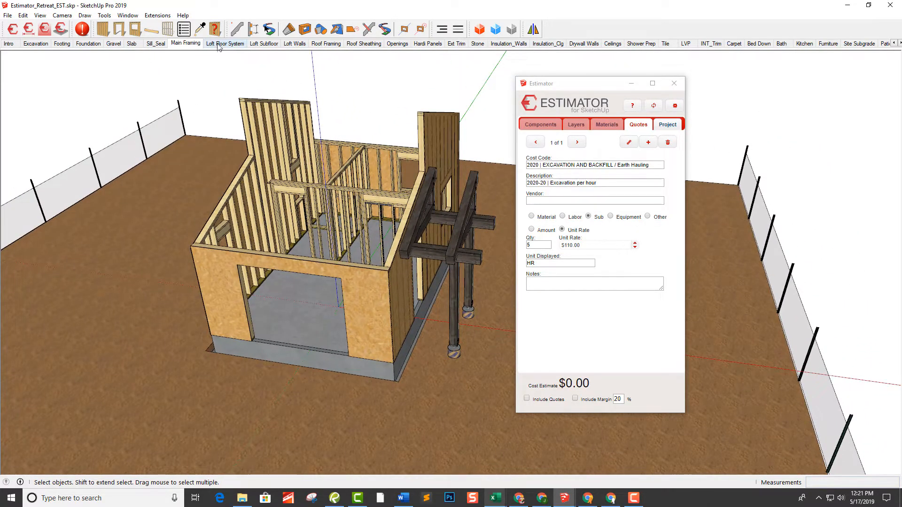
pyautogui.click(219, 45)
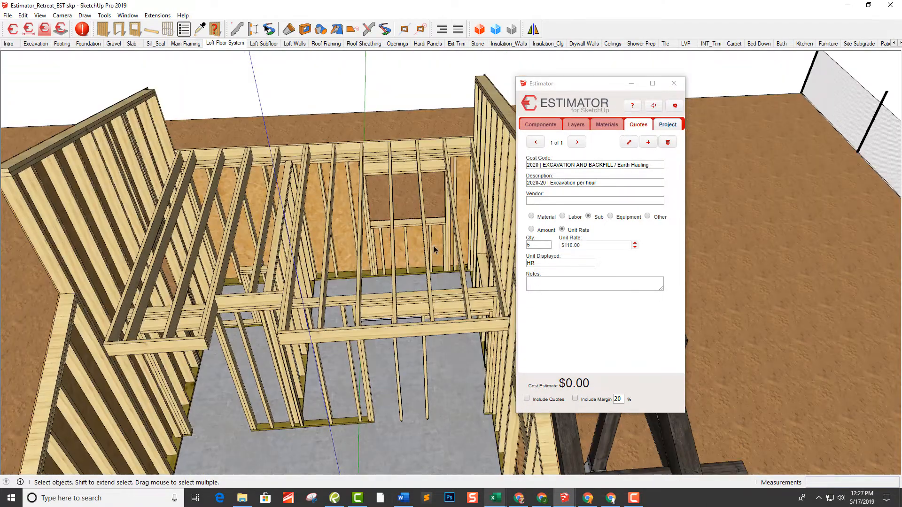
# Select the loft floor joist framing and assign item 3100-216 2x8x12 SYP per LF to its Wall_Joist_2x8 layer
pyautogui.moveTo(434, 250); pyautogui.dragTo(455, 175, button='middle')
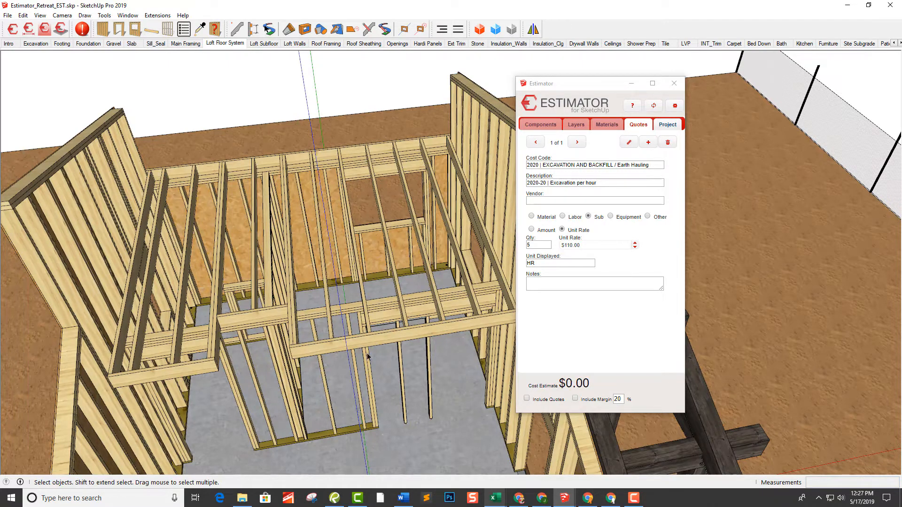
pyautogui.moveTo(368, 354); pyautogui.dragTo(260, 368, button='middle')
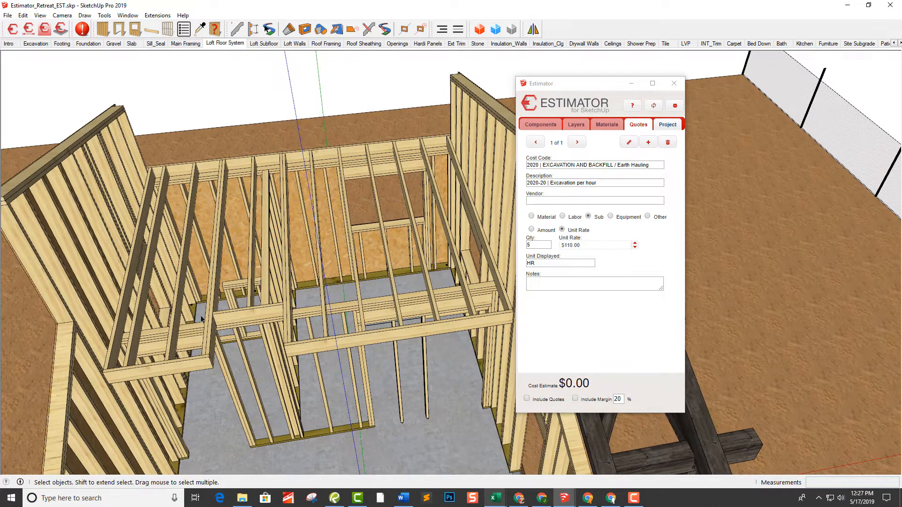
pyautogui.moveTo(243, 244); pyautogui.dragTo(400, 233, button='middle')
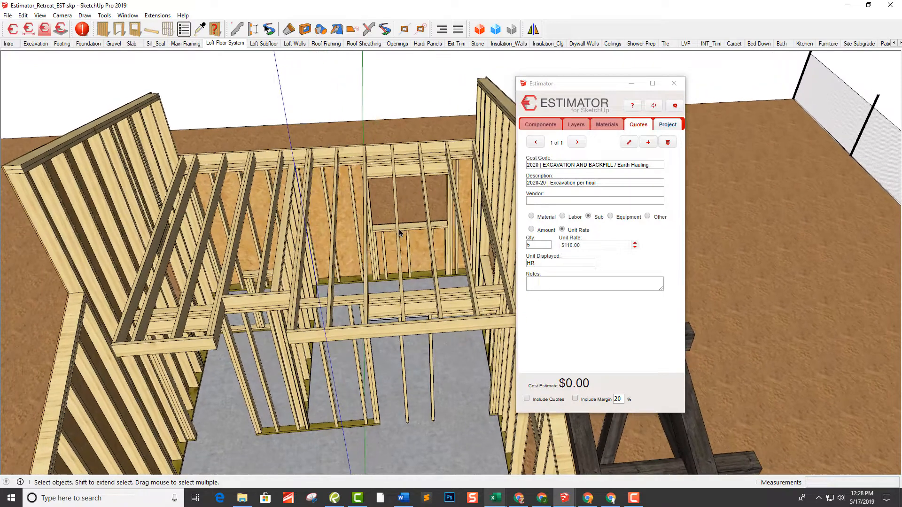
pyautogui.click(391, 331)
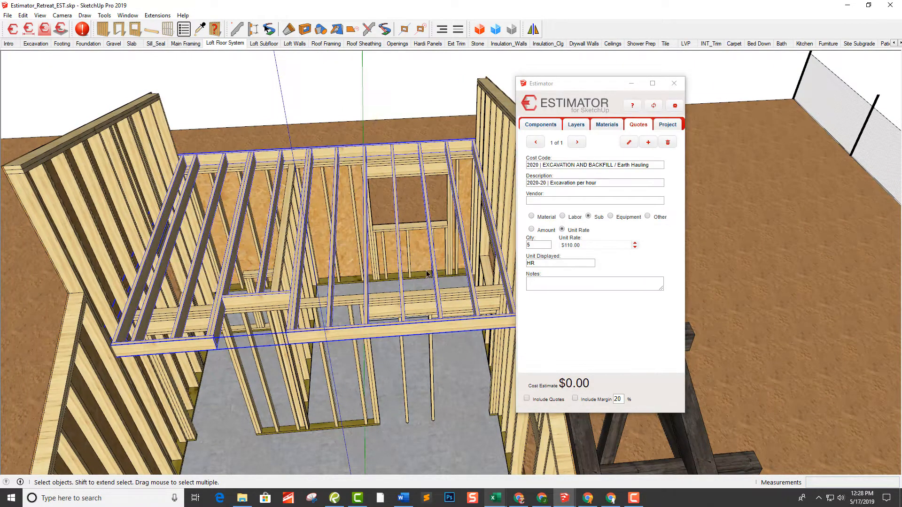
pyautogui.click(581, 125)
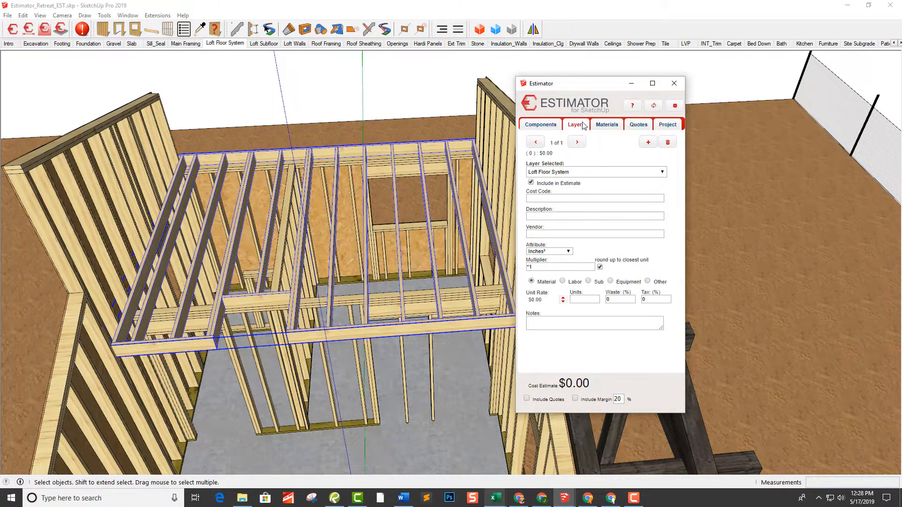
pyautogui.click(578, 173)
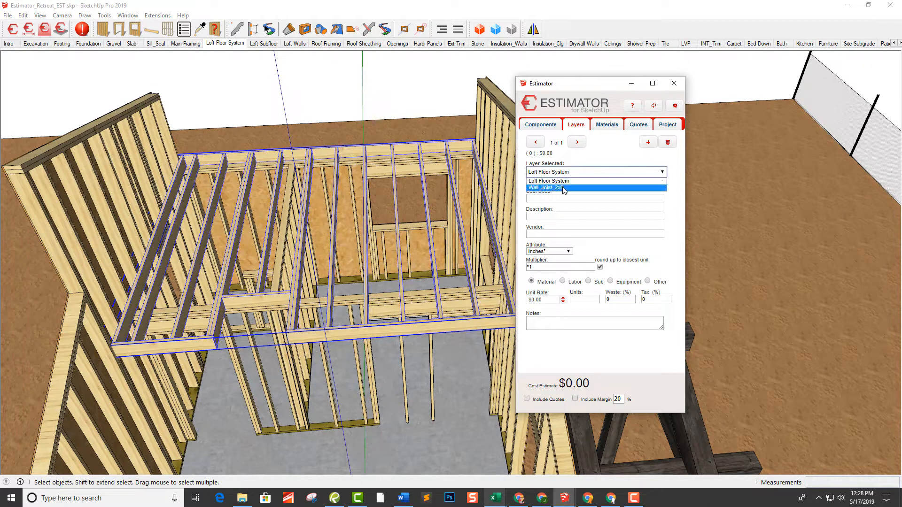
pyautogui.click(564, 188)
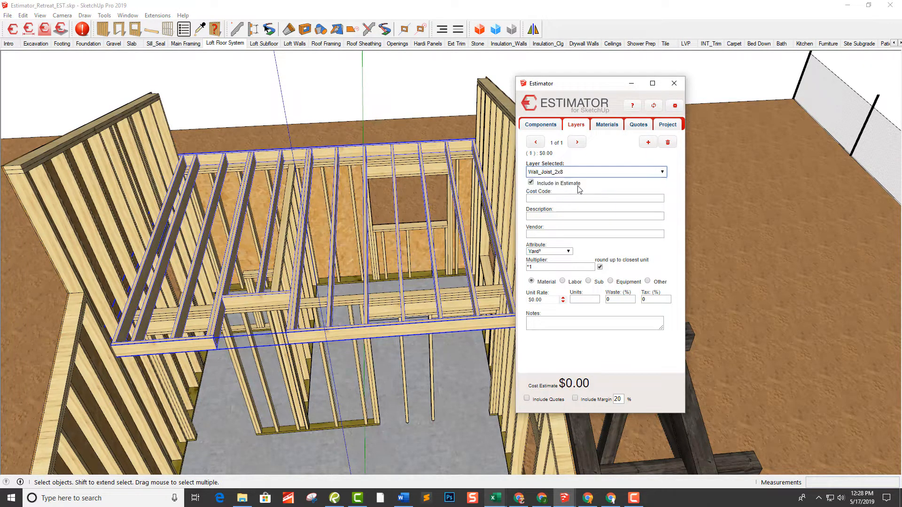
pyautogui.click(565, 215)
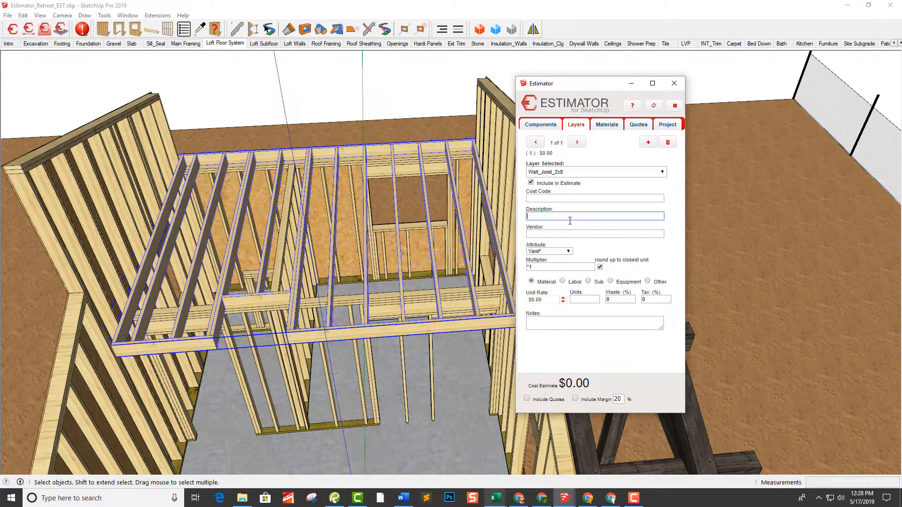
pyautogui.write('2x8')
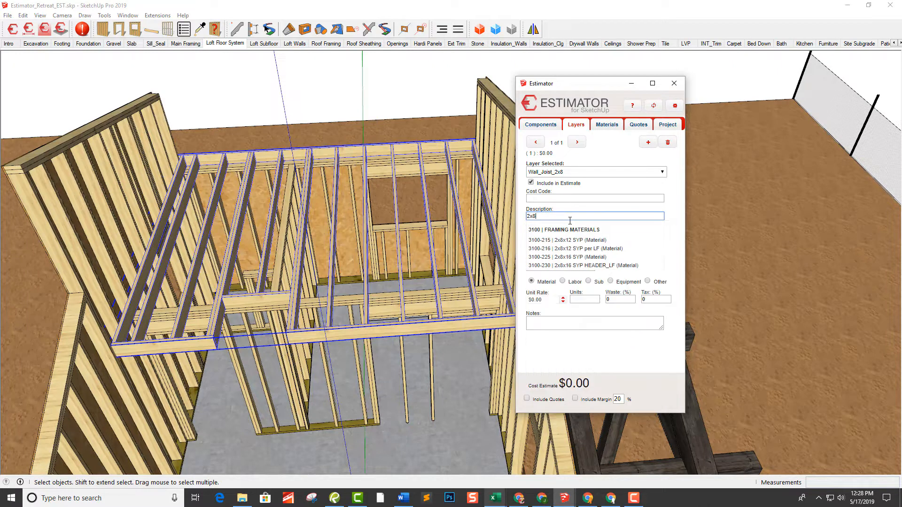
pyautogui.write('x12 SYP per LF')
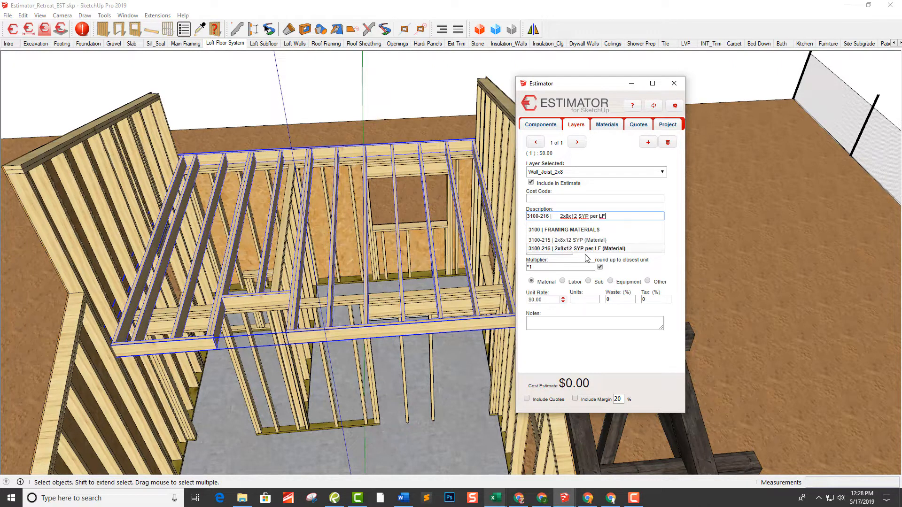
pyautogui.click(587, 249)
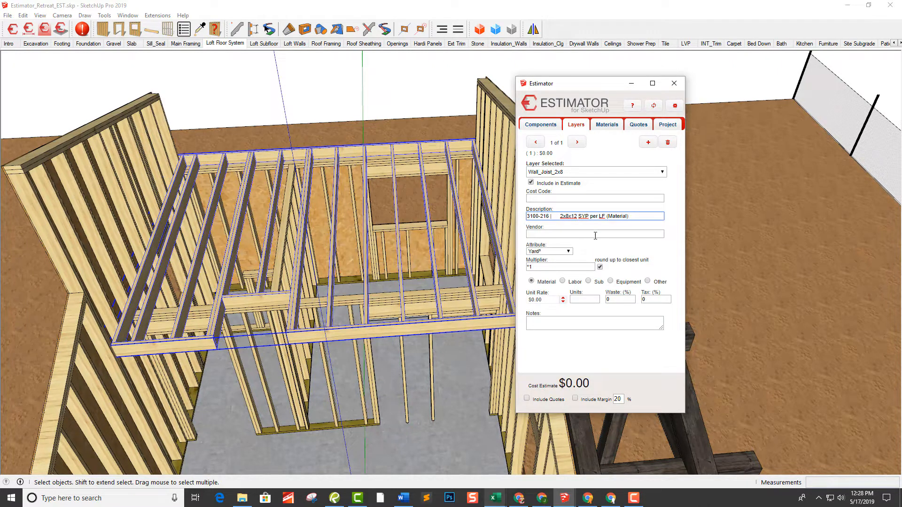
pyautogui.click(596, 235)
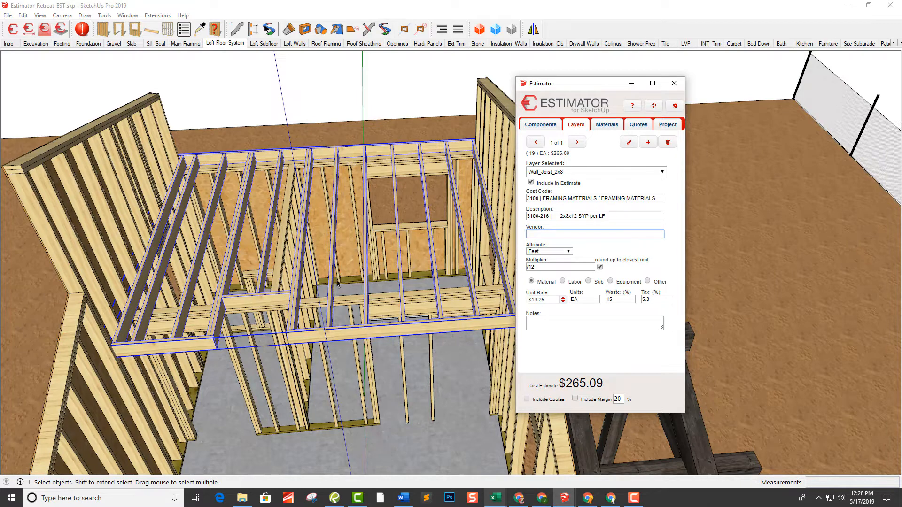
pyautogui.moveTo(402, 257); pyautogui.dragTo(441, 255, button='middle')
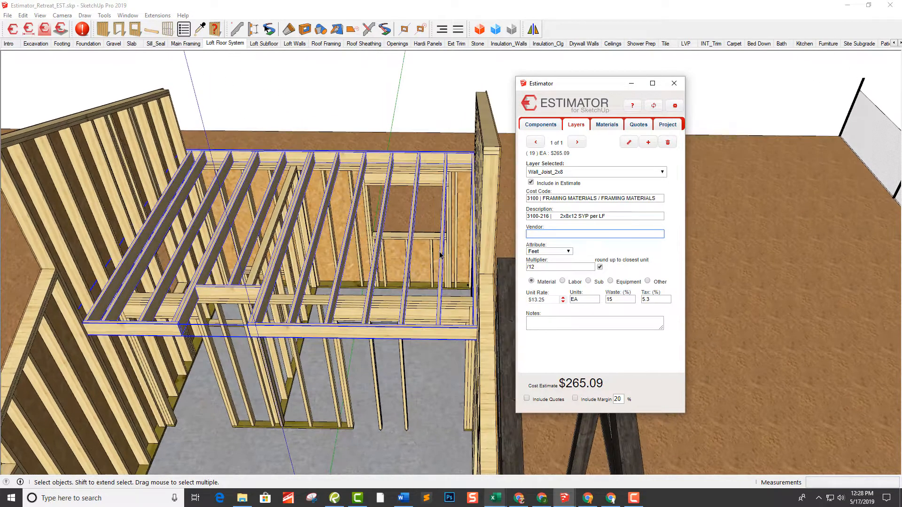
pyautogui.moveTo(239, 233); pyautogui.dragTo(238, 255, button='middle')
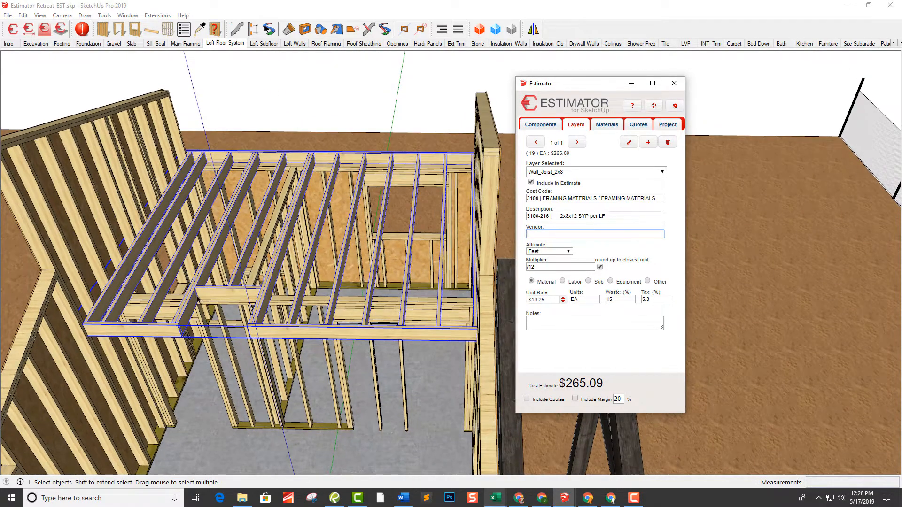
pyautogui.moveTo(199, 301); pyautogui.dragTo(211, 308, button='middle')
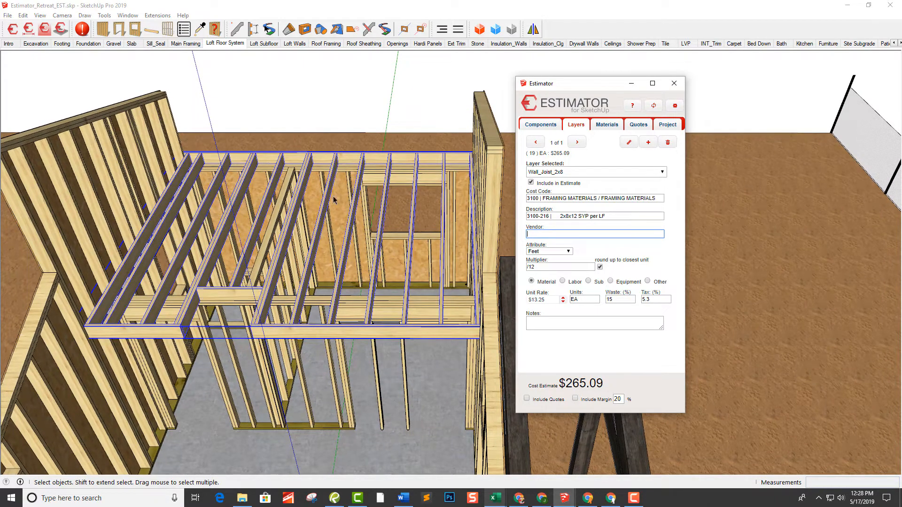
pyautogui.moveTo(333, 201); pyautogui.dragTo(464, 156, button='middle')
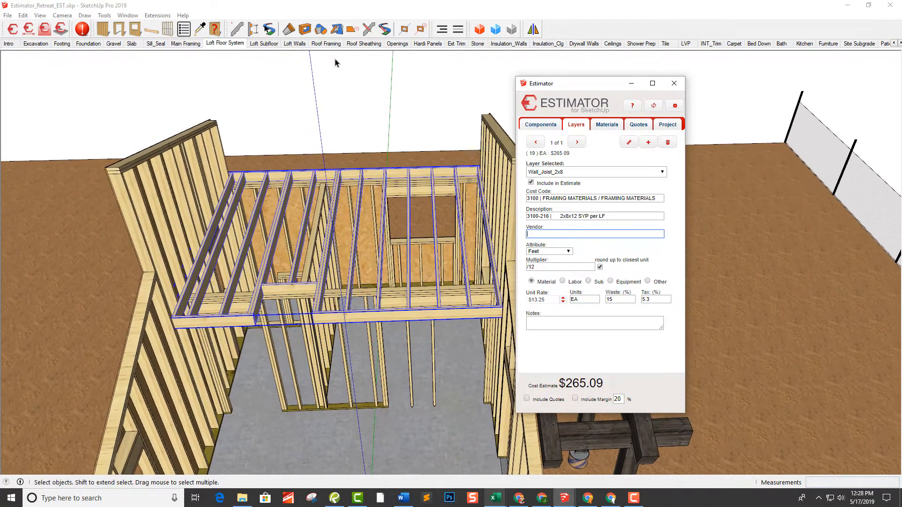
# In the Loft Subfloor scene, select the subfloor and assign item 3100-756 3/4x4x8 Advantec Subfloor PER_SF to its Loft Subfloor layer
pyautogui.click(265, 45)
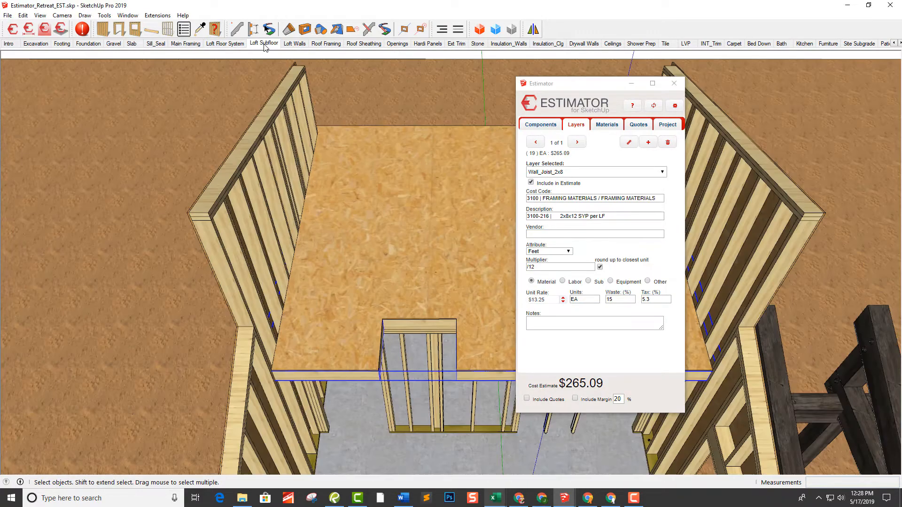
pyautogui.click(374, 315)
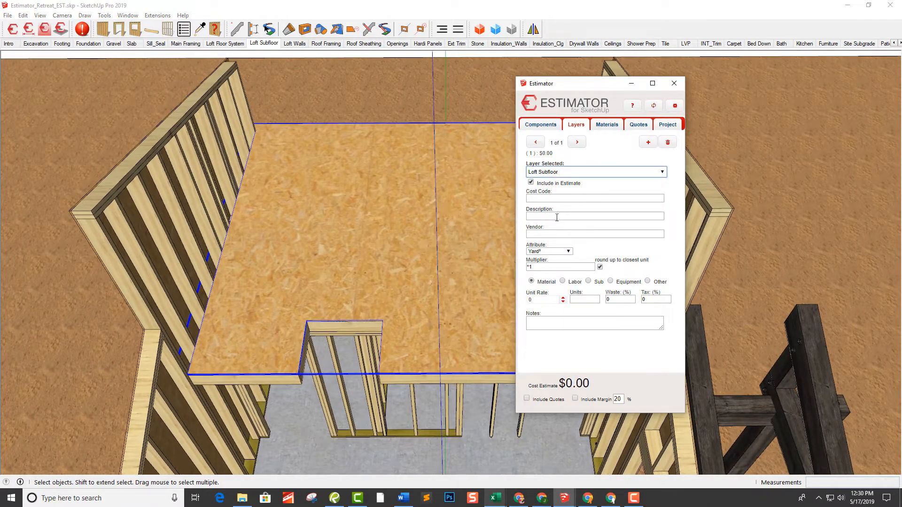
pyautogui.click(554, 216)
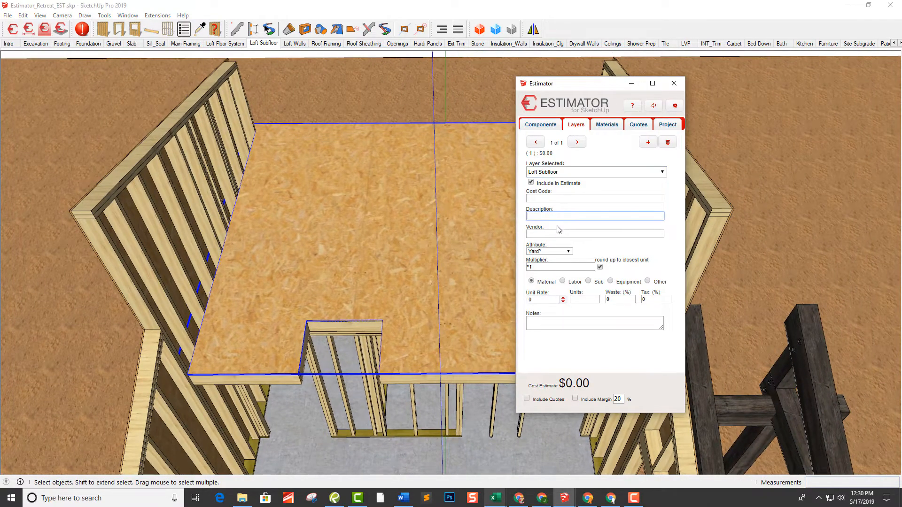
pyautogui.write('adva')
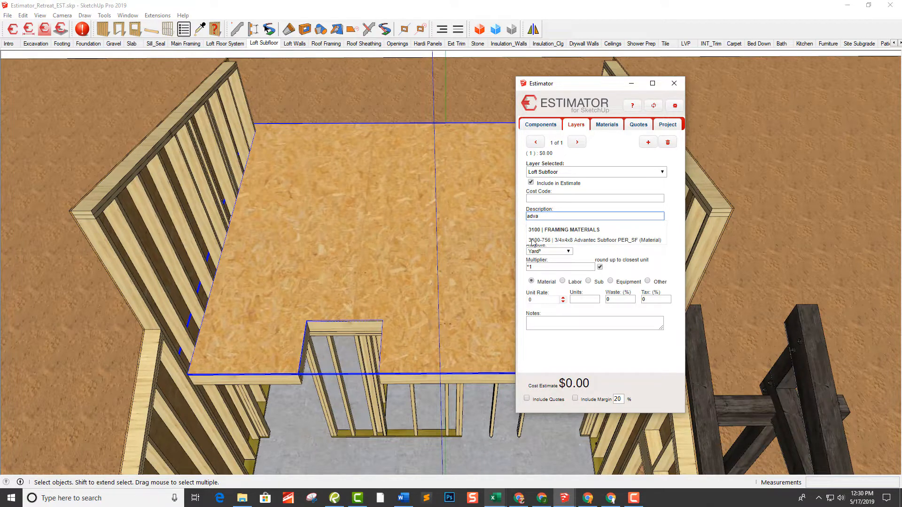
pyautogui.click(566, 241)
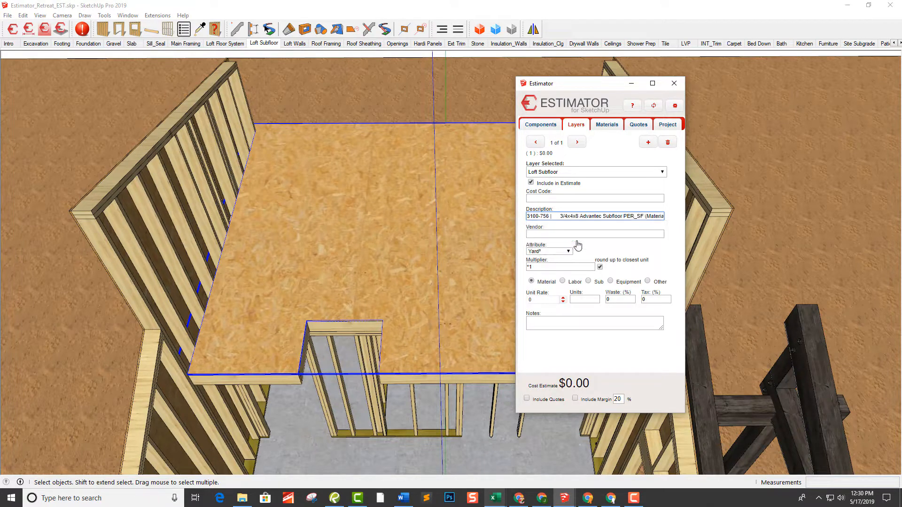
pyautogui.click(590, 234)
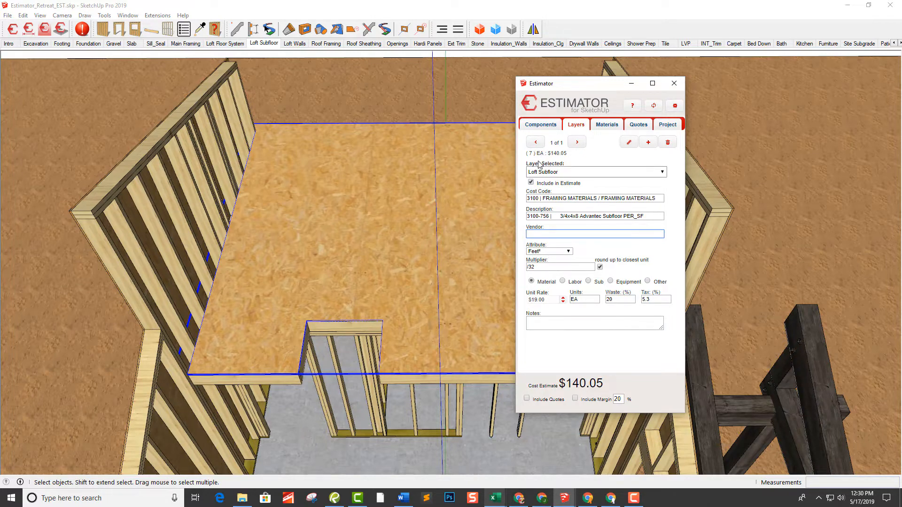
# Add a second cost item to the Loft Subfloor layer, 3100-780 Subfloor Adhesive - Large Tube
pyautogui.click(649, 143)
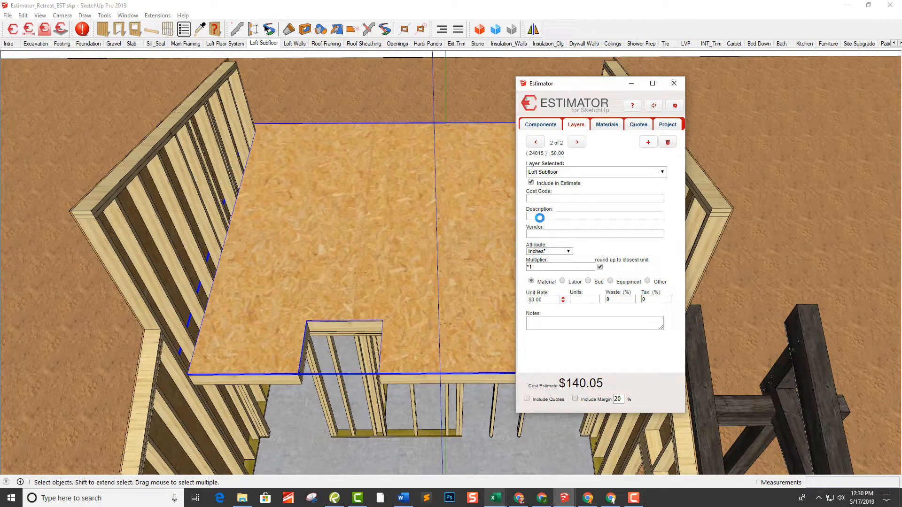
pyautogui.click(542, 216)
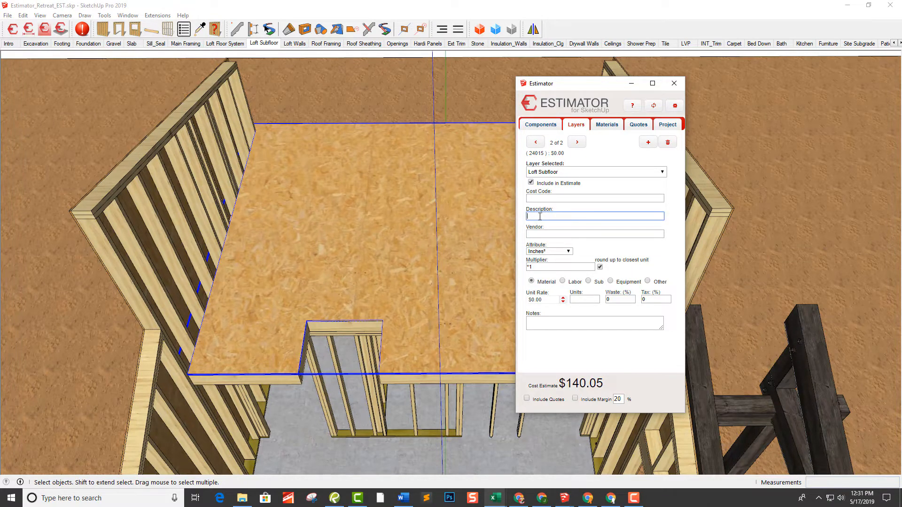
pyautogui.write('adh')
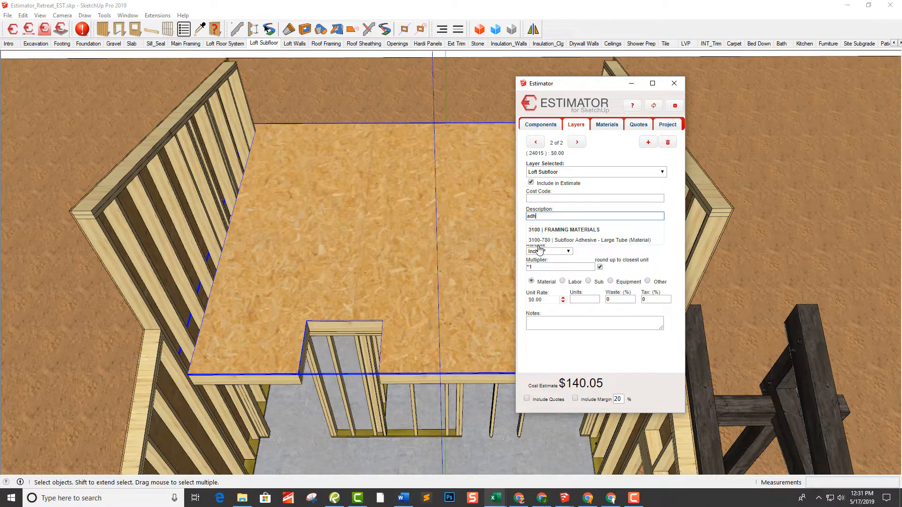
pyautogui.click(570, 240)
pyautogui.click(571, 232)
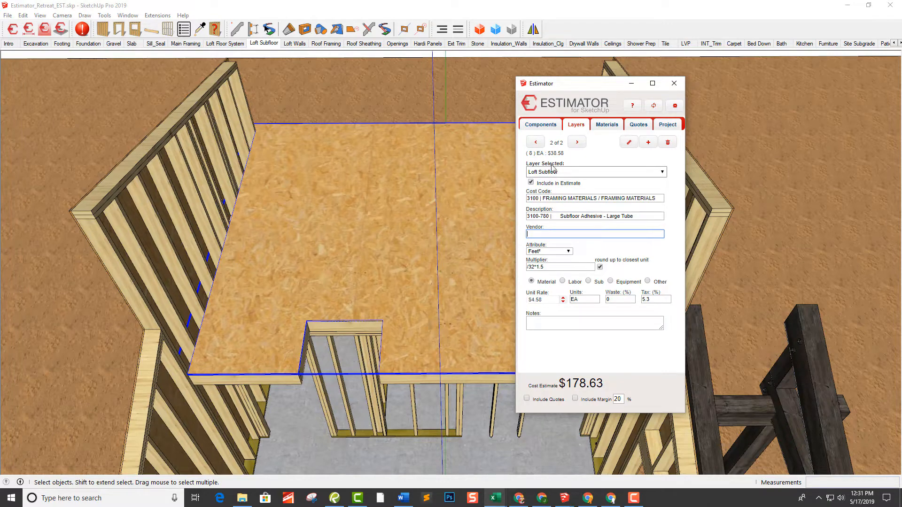
pyautogui.click(649, 142)
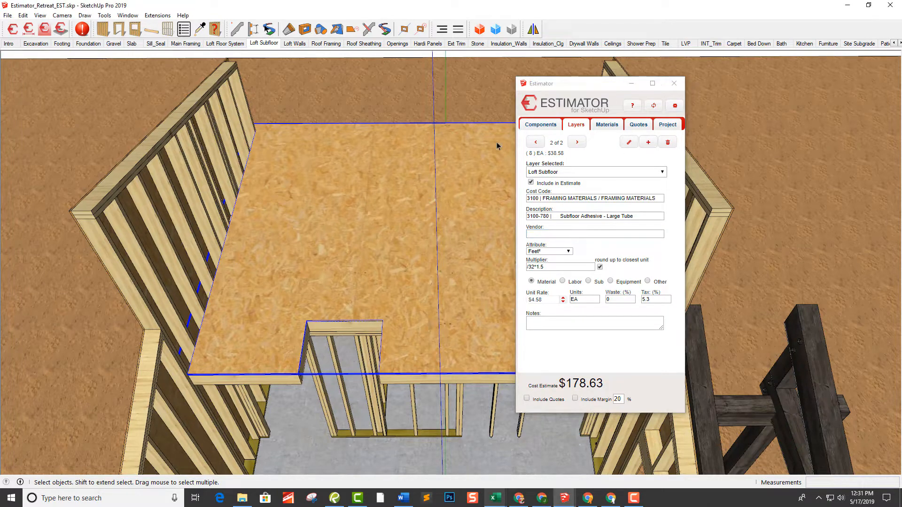
# In the Loft Walls scene, select the low wall opposite the windows and assign item 3100-515 2x6x92-5/8" Pre-Cut Stud SPF PER LF to Wall_Stud_2x6_3' 4"
pyautogui.moveTo(448, 240)
pyautogui.mouseDown(button='middle')
pyautogui.moveTo(478, 210)
pyautogui.moveTo(446, 150)
pyautogui.mouseUp(button='middle')
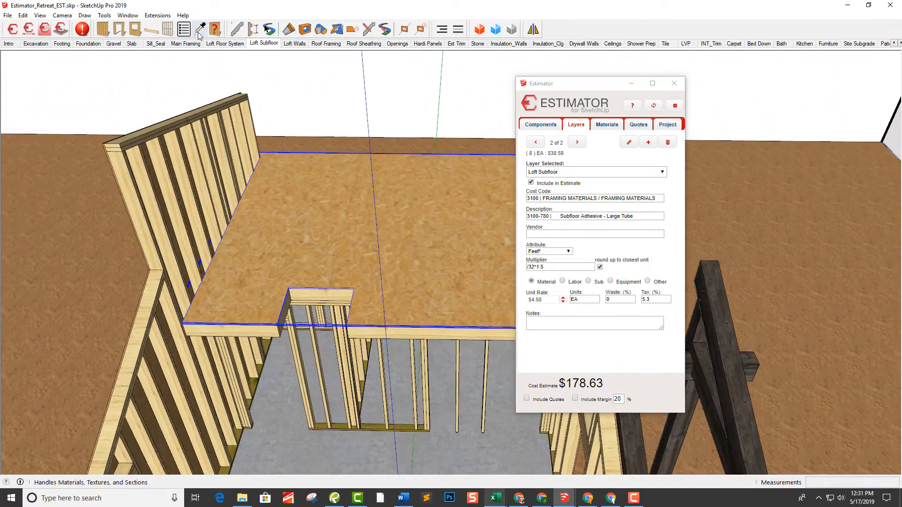
pyautogui.click(296, 44)
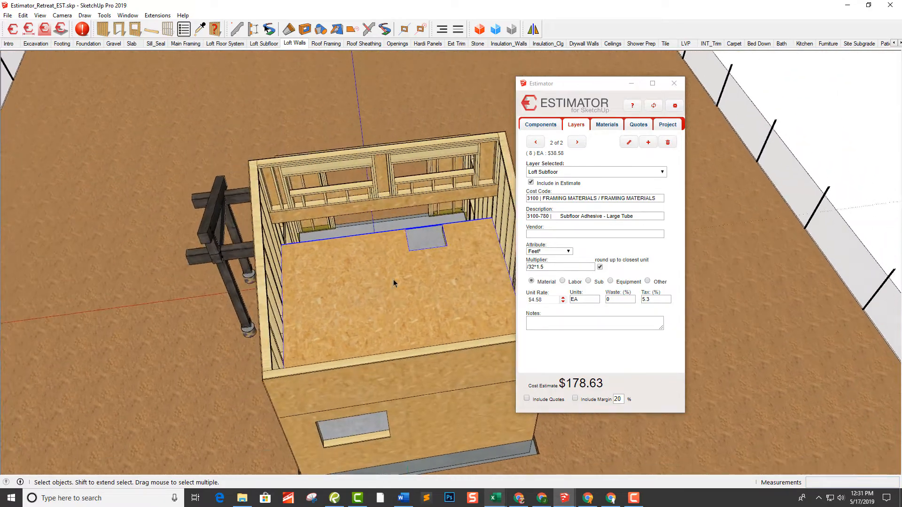
pyautogui.moveTo(394, 283); pyautogui.dragTo(388, 175, button='middle')
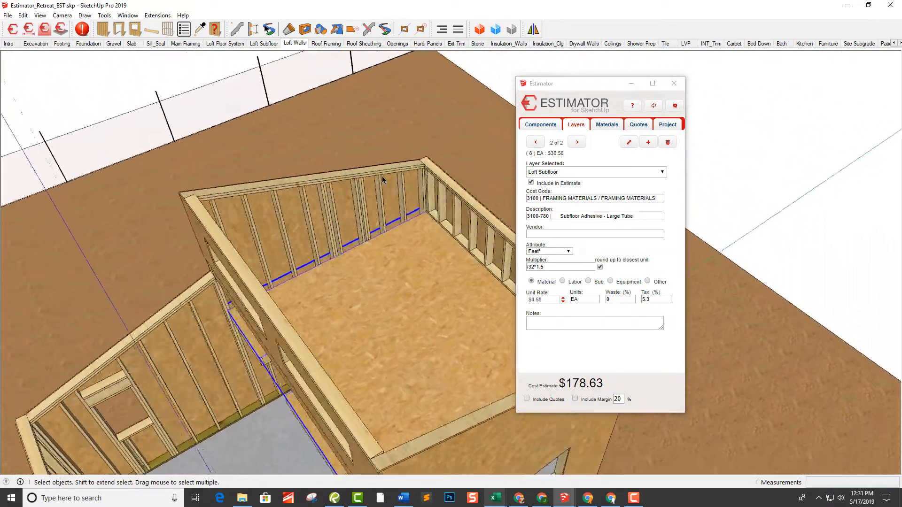
pyautogui.click(384, 183)
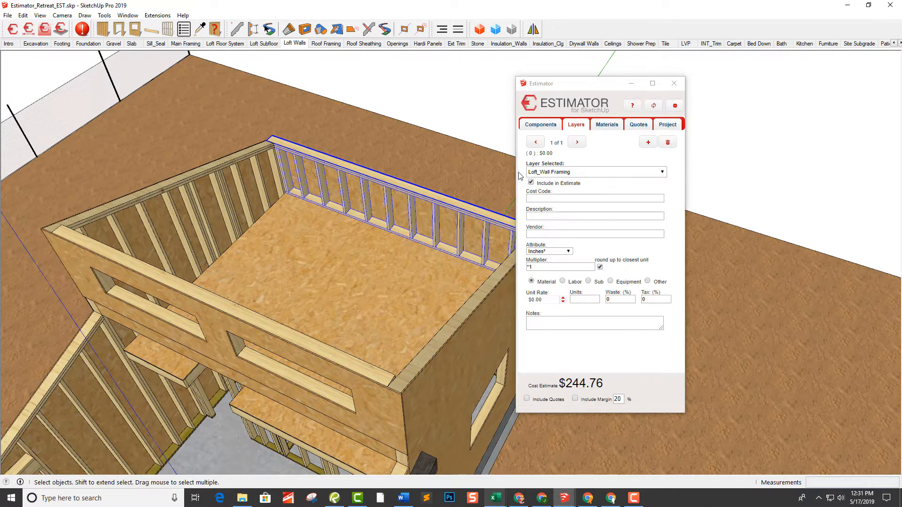
pyautogui.click(576, 125)
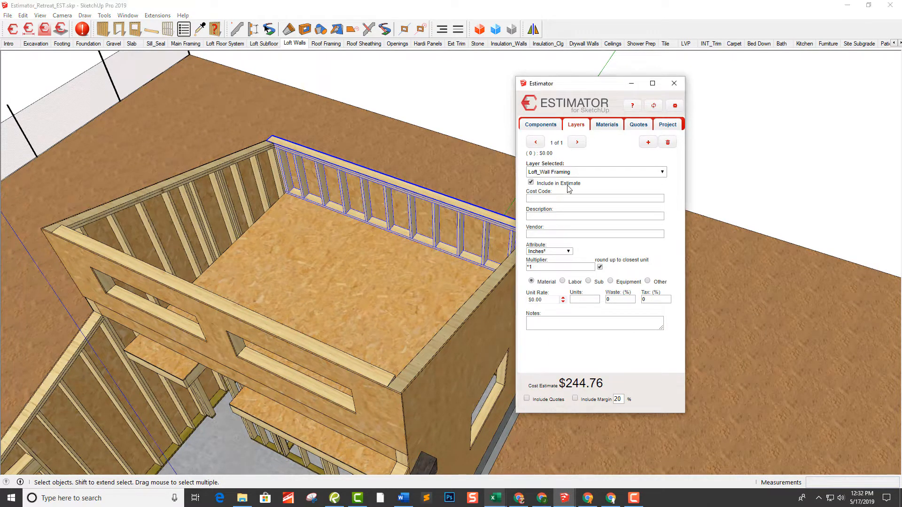
pyautogui.click(577, 173)
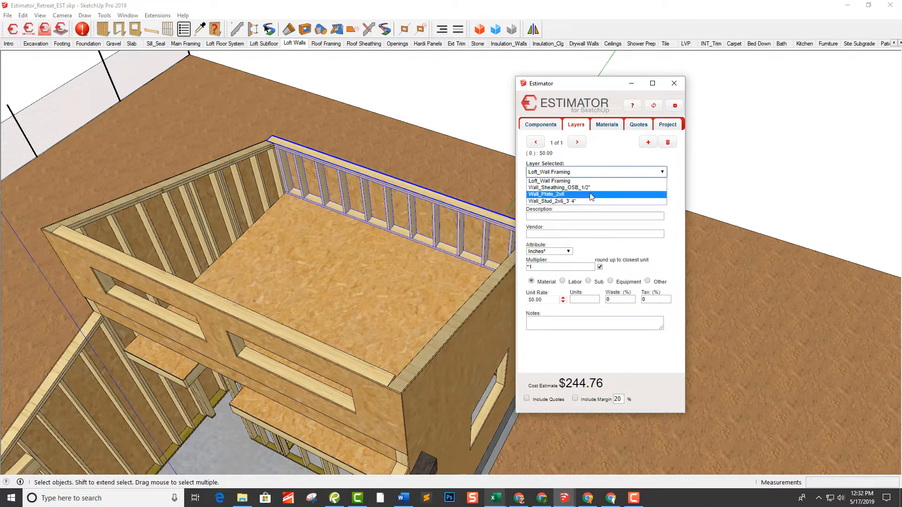
pyautogui.click(583, 202)
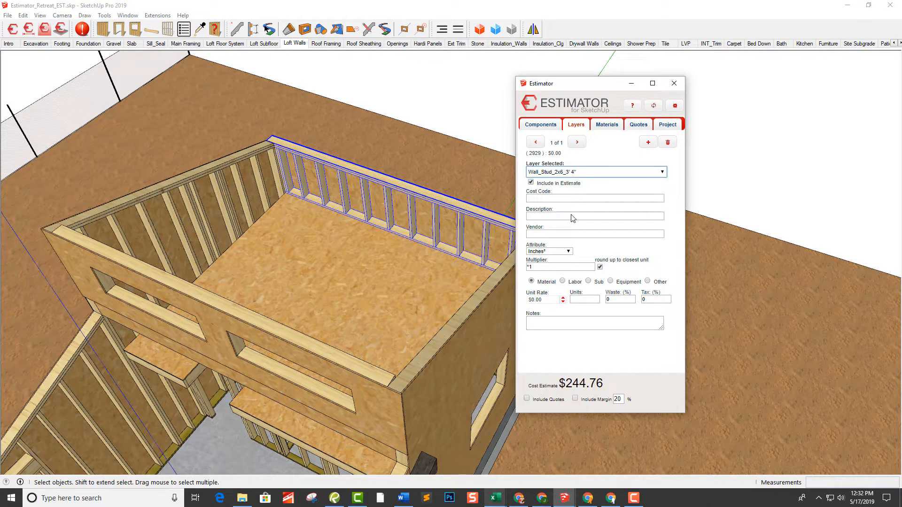
pyautogui.click(572, 216)
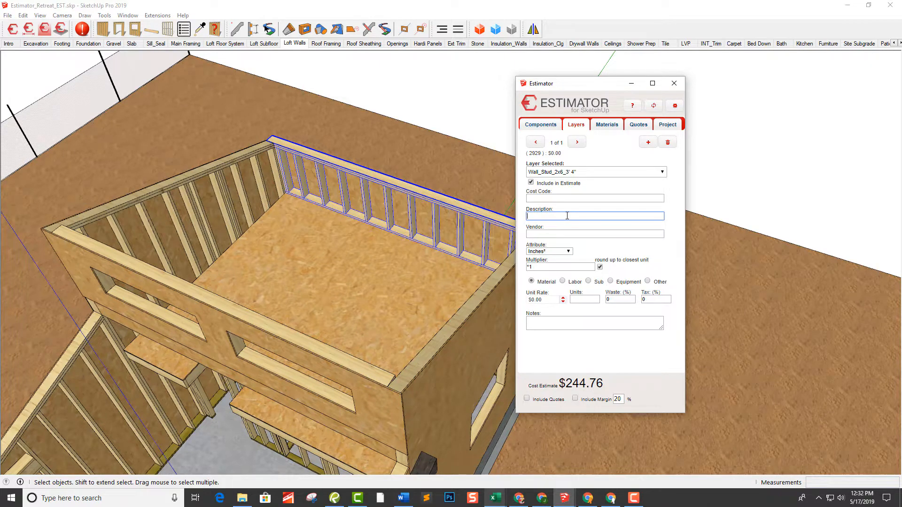
pyautogui.write('2x6')
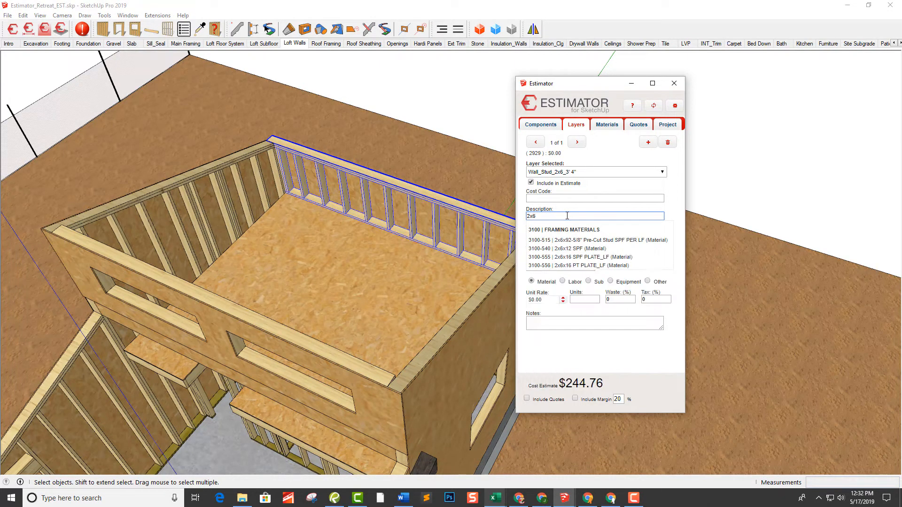
pyautogui.click(595, 241)
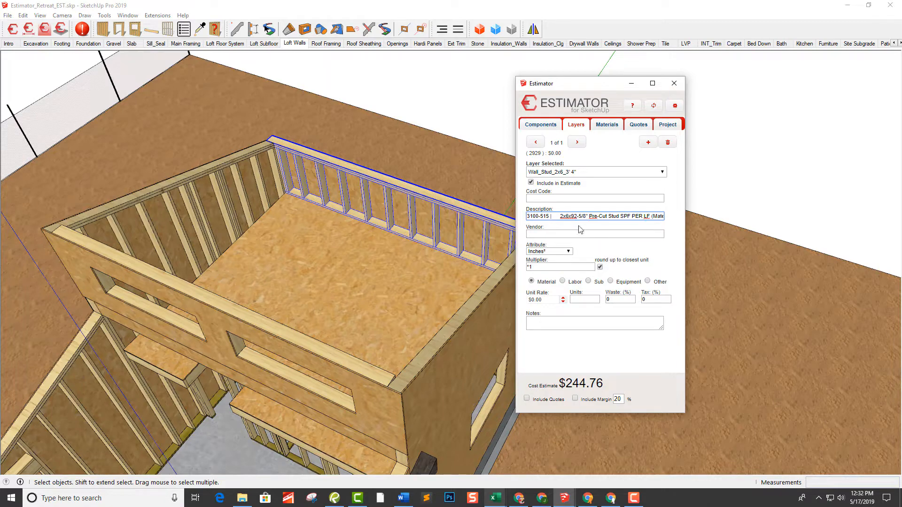
pyautogui.click(583, 234)
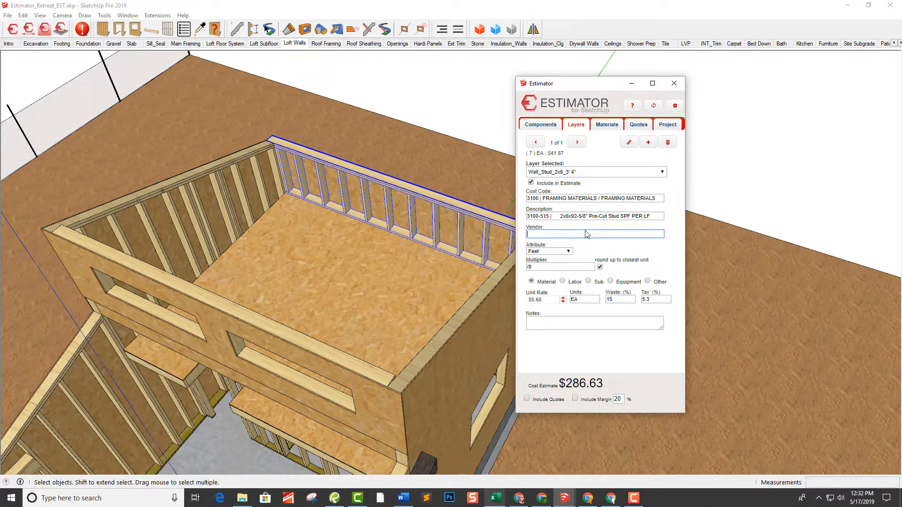
# Select the loft wall with two windows and assign item 3100-515 2x6x92-5/8" Pre-Cut Stud SPF PER LF to Wall_Stud_2x6_3' 9 7/16"
pyautogui.click(415, 203)
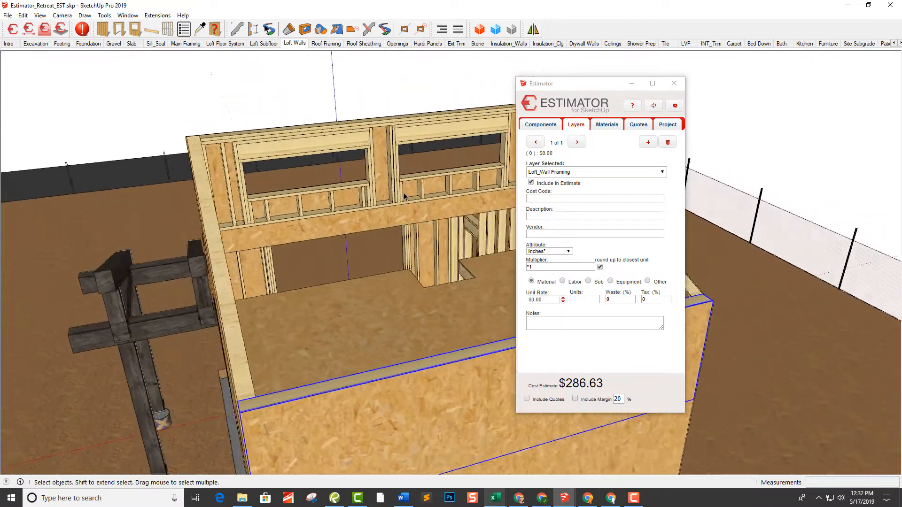
pyautogui.click(399, 160)
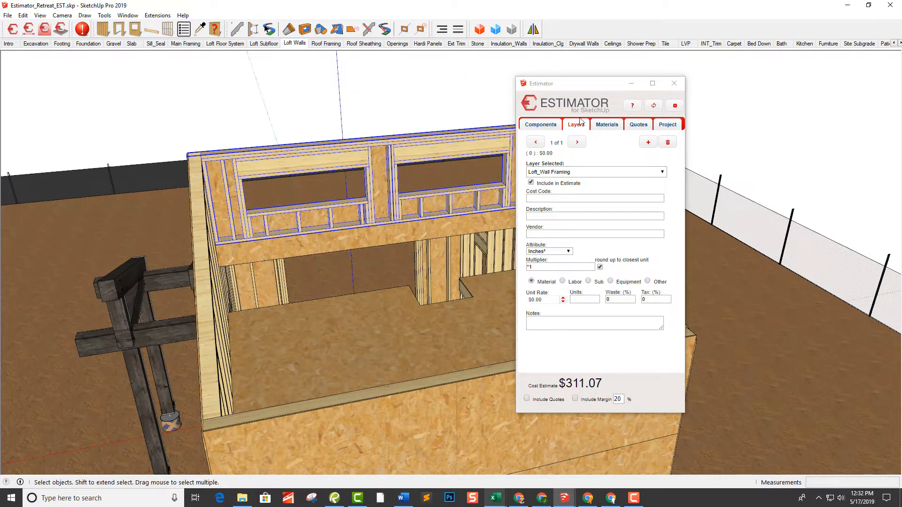
pyautogui.click(575, 172)
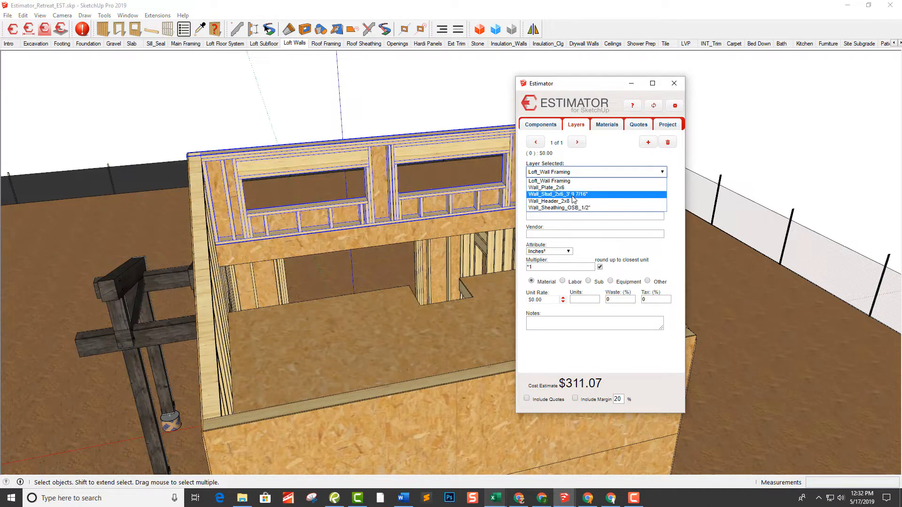
pyautogui.click(576, 195)
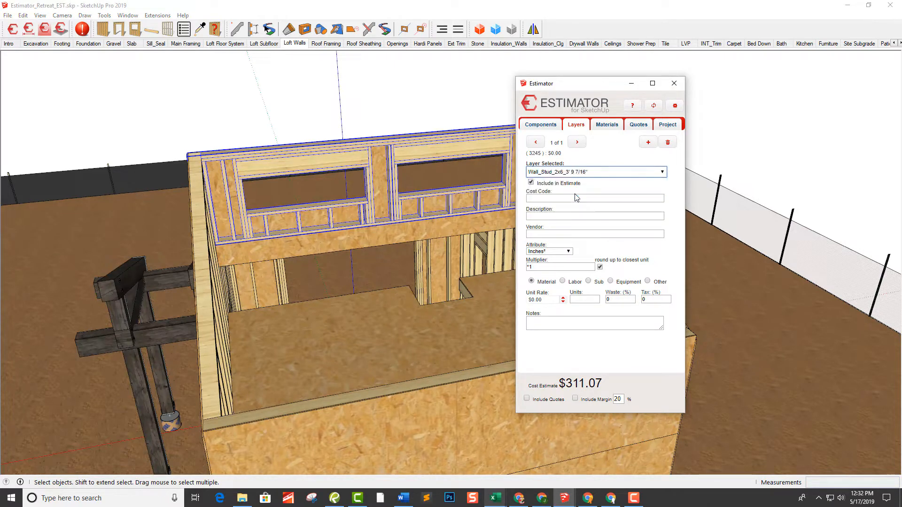
pyautogui.click(561, 217)
pyautogui.write('2')
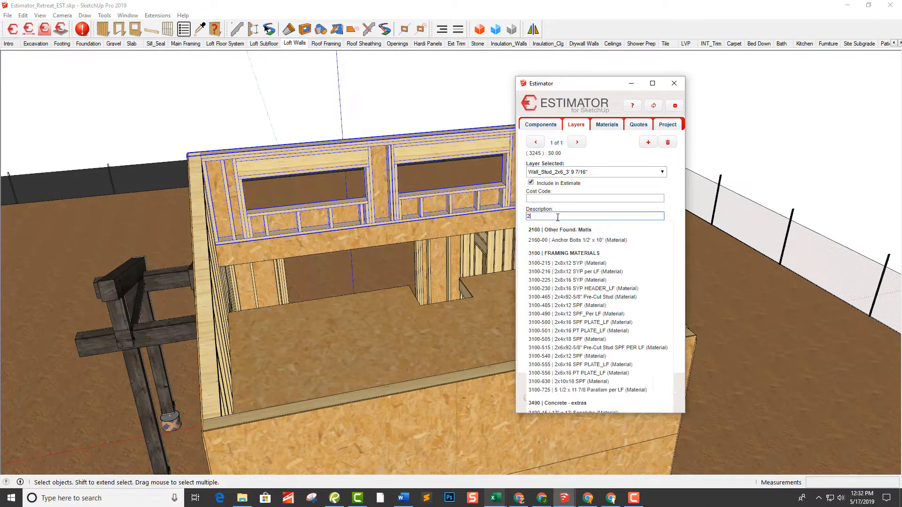
pyautogui.write('x6x92')
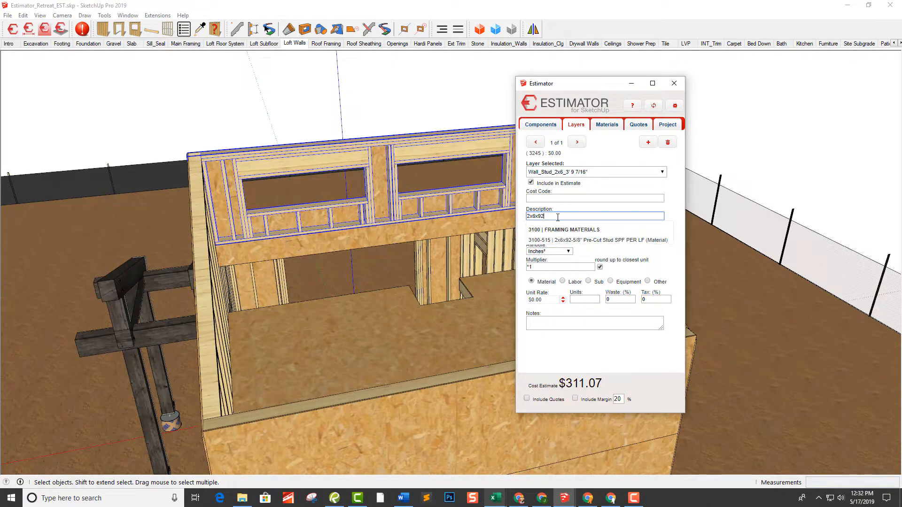
pyautogui.click(601, 240)
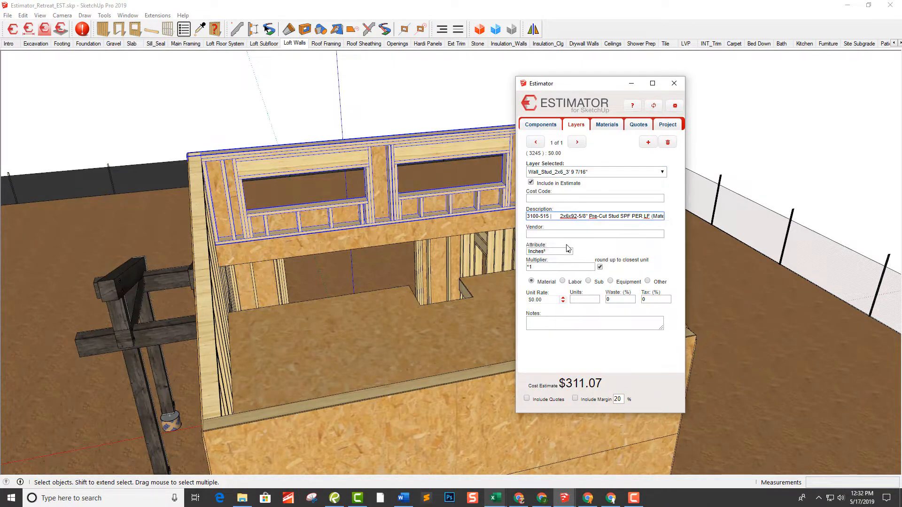
pyautogui.click(577, 236)
# Check the cost item assigned to the window wall's Wall_Header_2x8 layer
pyautogui.moveTo(365, 147); pyautogui.dragTo(345, 162, button='middle')
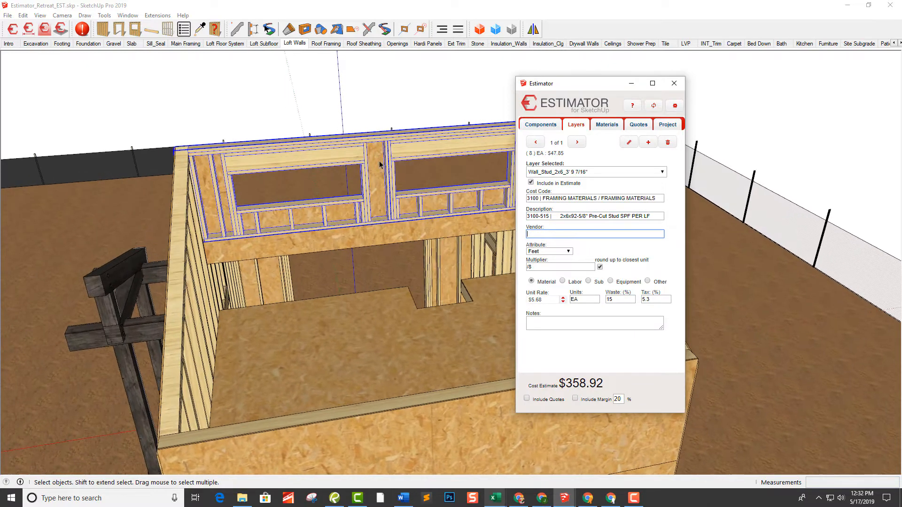
pyautogui.click(566, 174)
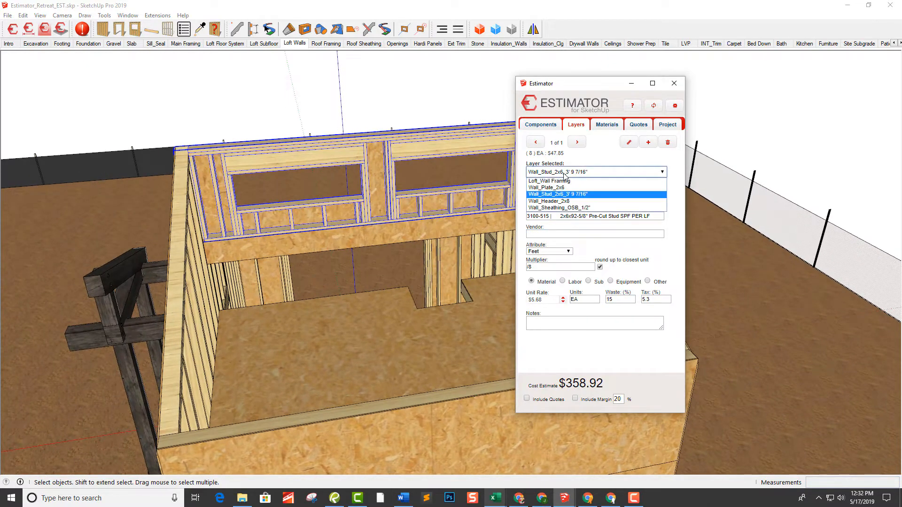
pyautogui.click(573, 202)
pyautogui.moveTo(256, 216); pyautogui.dragTo(340, 221, button='middle')
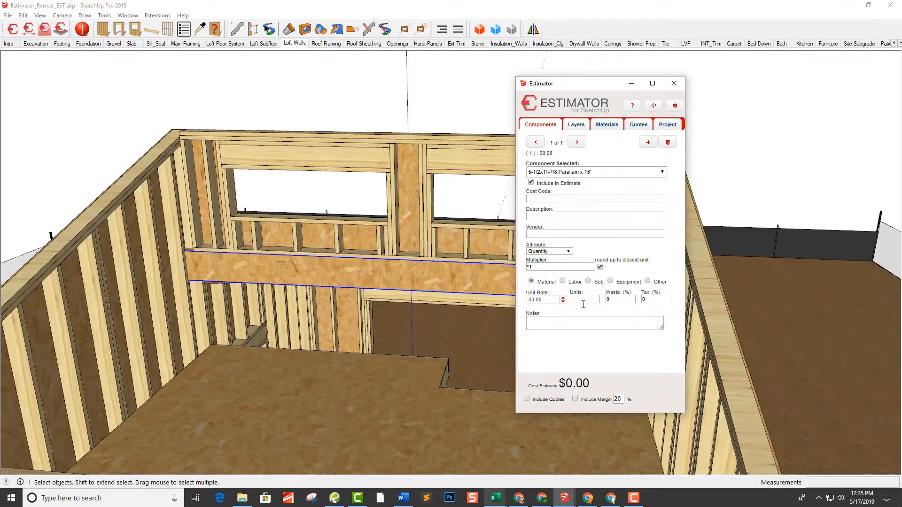
# Assign item 3100-725 5 1/2 x 11 7/8 Parallam x 16' to the Parallam beam component beneath the loft window wall
pyautogui.moveTo(405, 329); pyautogui.dragTo(410, 278, button='middle')
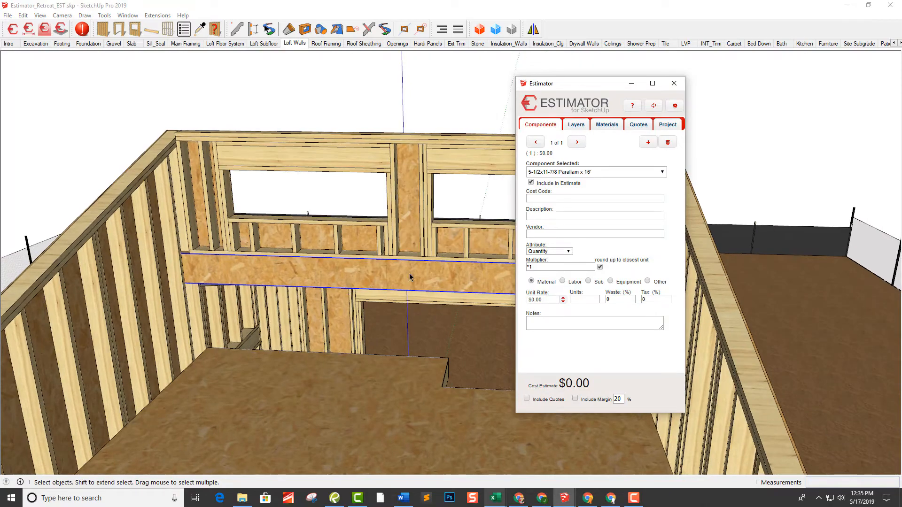
pyautogui.scroll(5, 410, 277)
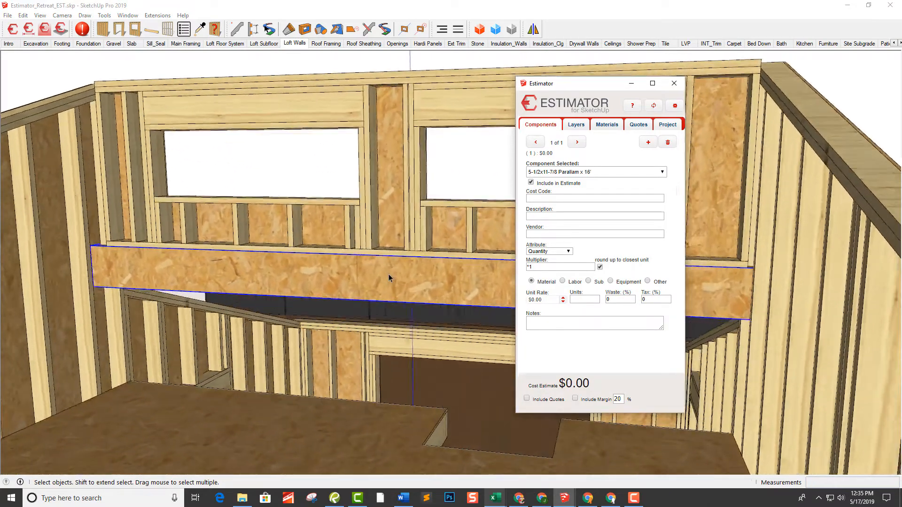
pyautogui.scroll(5, 392, 280)
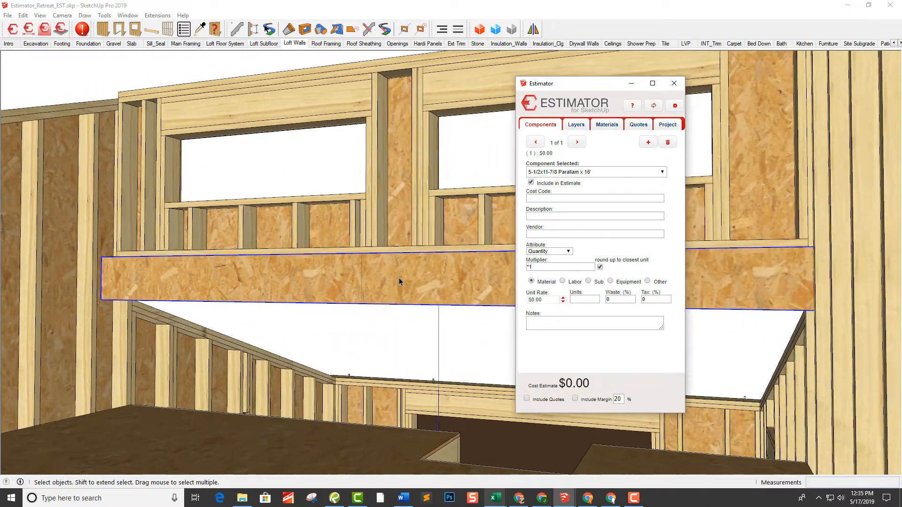
pyautogui.scroll(1, 399, 282)
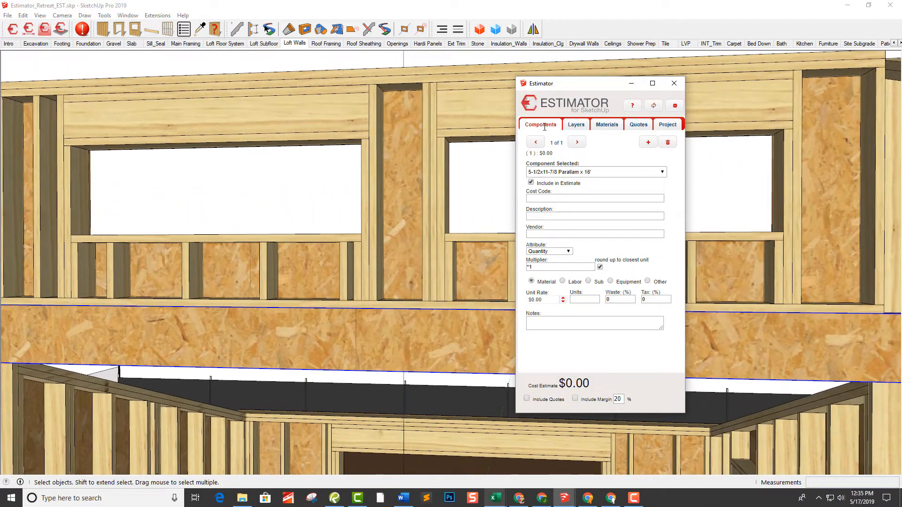
pyautogui.click(543, 215)
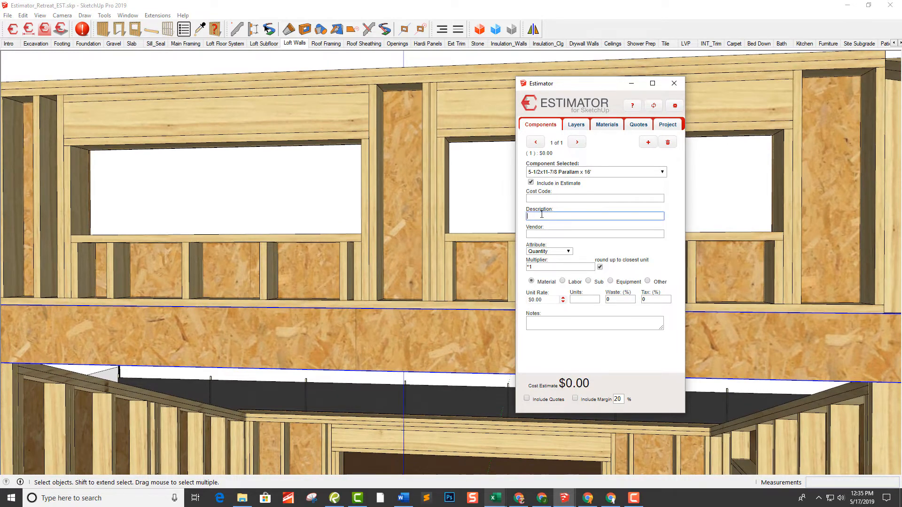
pyautogui.write('para')
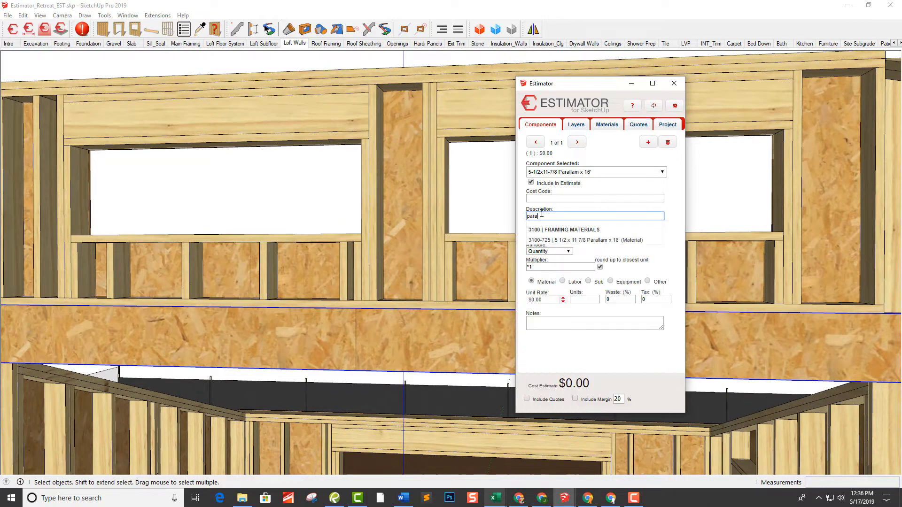
pyautogui.click(629, 237)
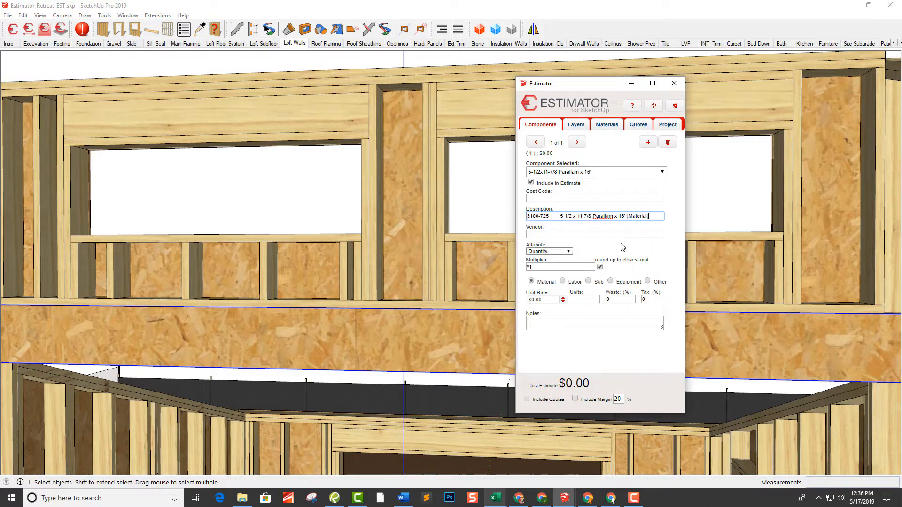
pyautogui.click(623, 237)
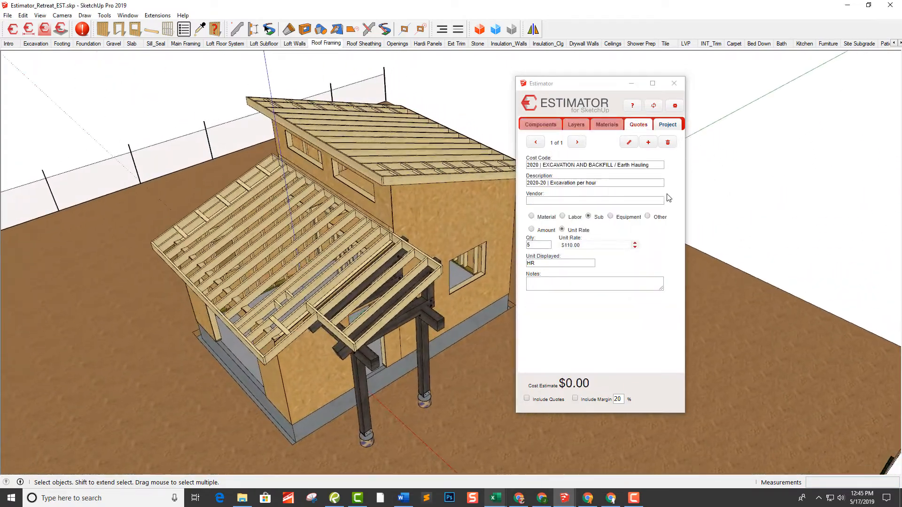
# In the Roof Framing scene, select the roof framing and assign item 3100-216 2x8x12 SYP per LF to its Wall_Plate_2x8 layer
pyautogui.click(390, 183)
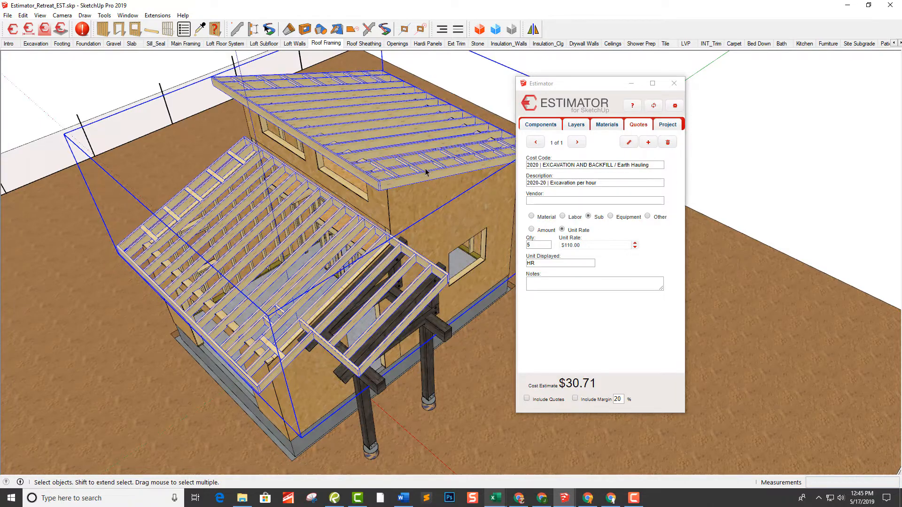
pyautogui.moveTo(427, 181); pyautogui.dragTo(387, 250, button='middle')
pyautogui.moveTo(312, 272); pyautogui.dragTo(309, 155, button='middle')
pyautogui.moveTo(277, 110); pyautogui.dragTo(377, 278, button='middle')
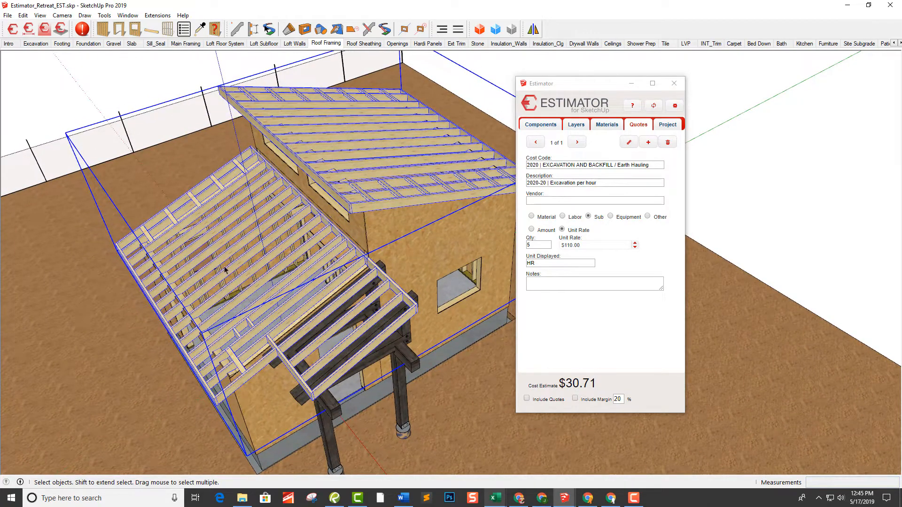
pyautogui.moveTo(219, 272); pyautogui.dragTo(435, 220, button='middle')
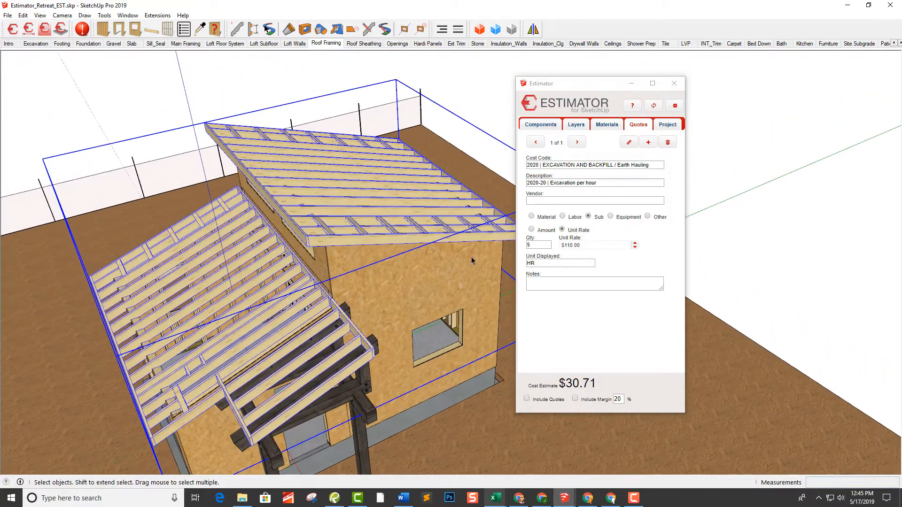
pyautogui.moveTo(473, 261); pyautogui.dragTo(362, 235, button='middle')
pyautogui.click(574, 125)
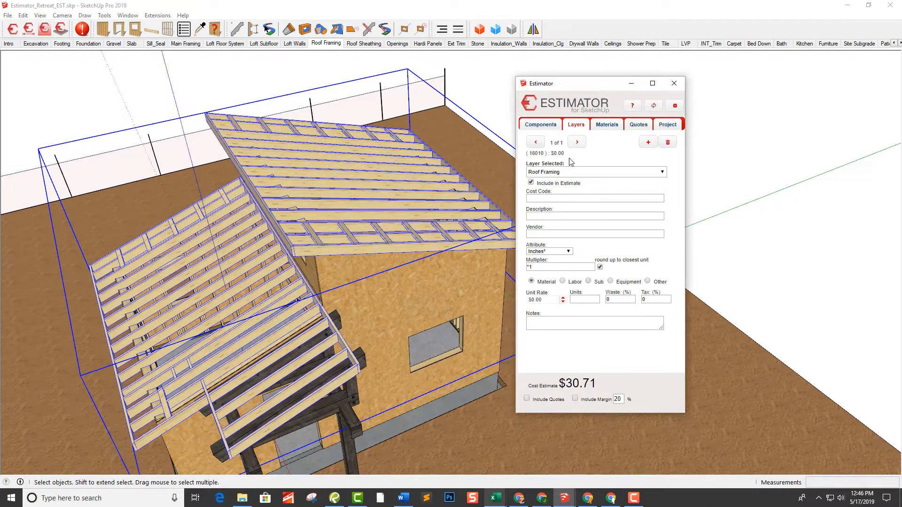
pyautogui.click(569, 172)
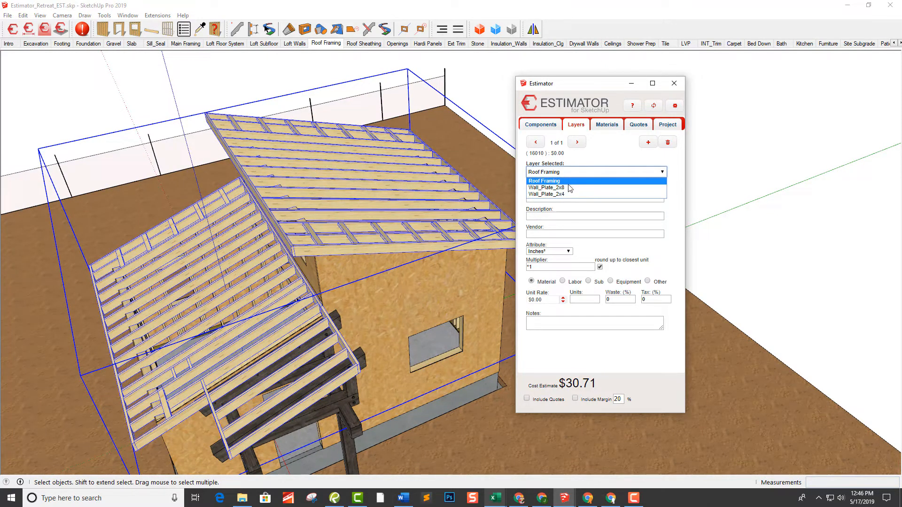
pyautogui.click(570, 188)
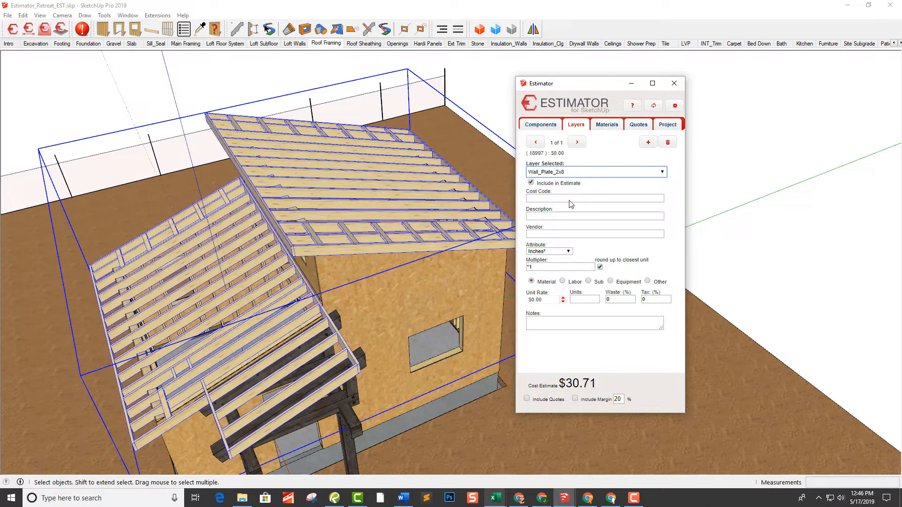
pyautogui.click(574, 198)
pyautogui.click(566, 215)
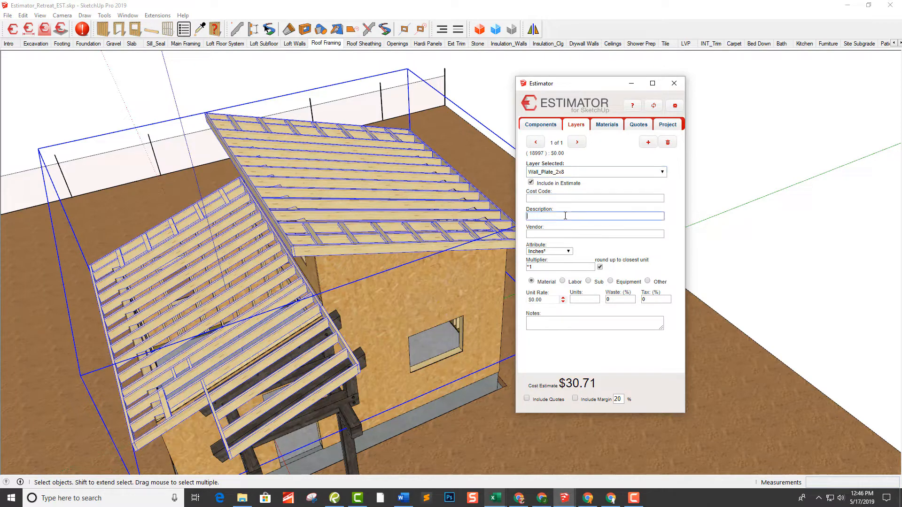
pyautogui.write('2x8x12 SYP per LF')
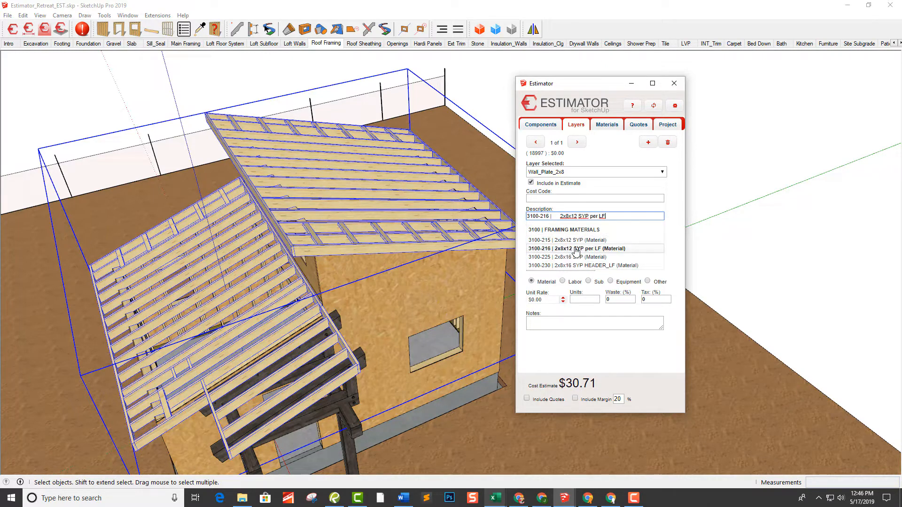
pyautogui.click(576, 249)
pyautogui.click(593, 234)
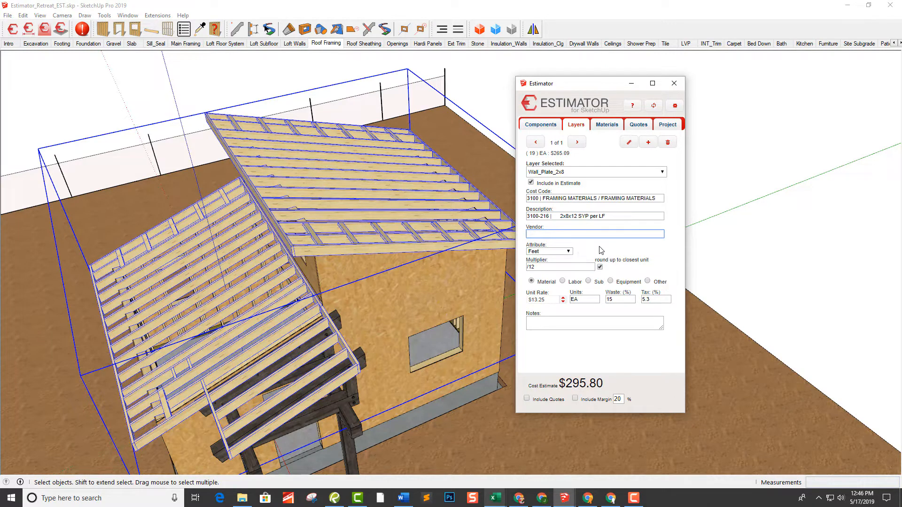
# Check the cost item assigned to the roof framing's Wall_Plate_2x4 layer
pyautogui.moveTo(303, 276); pyautogui.dragTo(288, 251, button='middle')
pyautogui.moveTo(176, 303); pyautogui.dragTo(283, 143, button='middle')
pyautogui.moveTo(405, 186); pyautogui.dragTo(514, 212, button='middle')
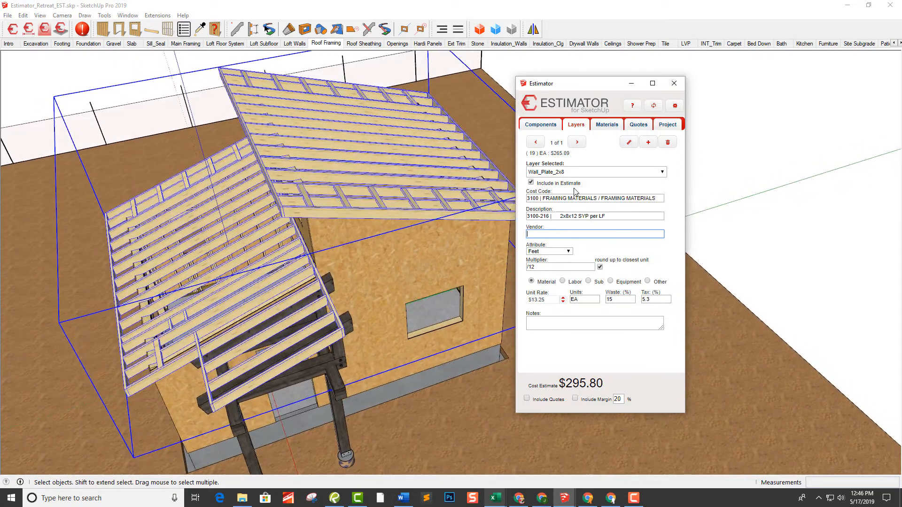
pyautogui.click(568, 173)
pyautogui.click(570, 197)
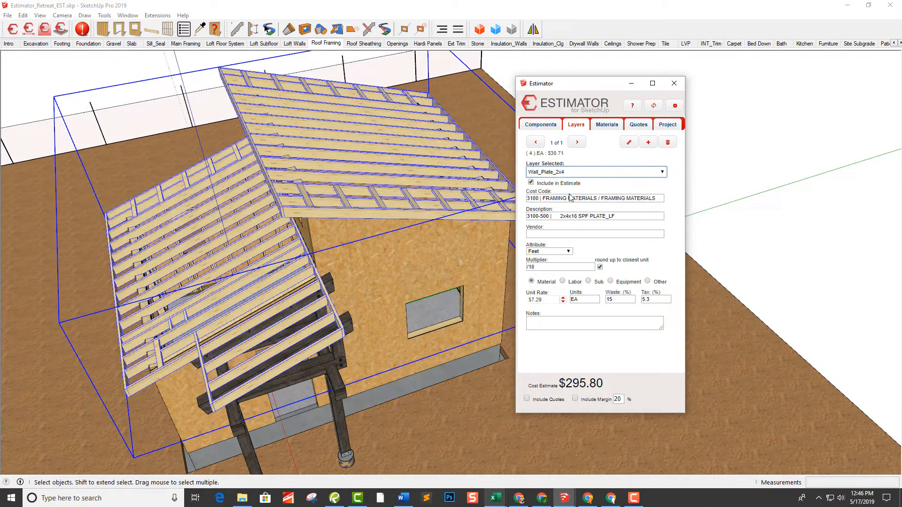
pyautogui.moveTo(470, 221); pyautogui.dragTo(317, 198, button='middle')
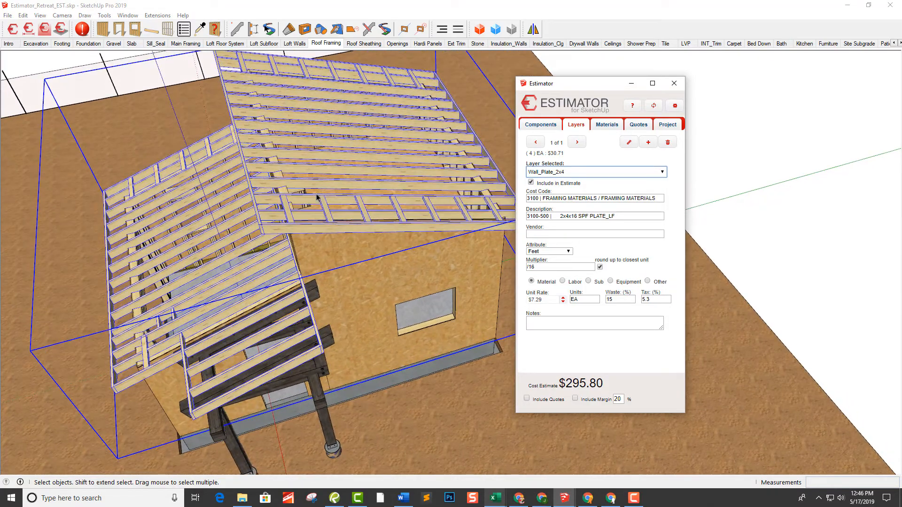
pyautogui.moveTo(295, 231); pyautogui.dragTo(290, 221, button='middle')
pyautogui.moveTo(309, 131); pyautogui.dragTo(348, 196, button='middle')
# Assign item 3100-225 2x8x16 SYP to the roof framing's 2x8x16 Rafter component
pyautogui.click(534, 127)
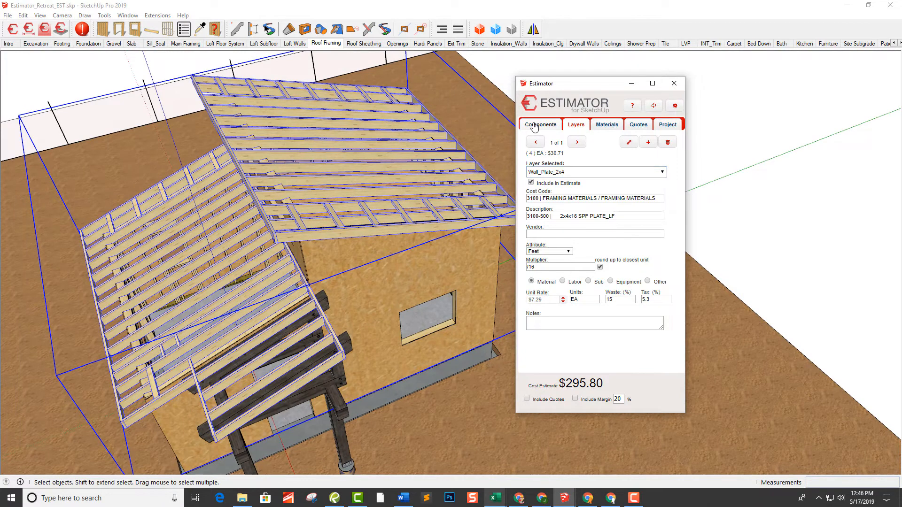
pyautogui.click(553, 176)
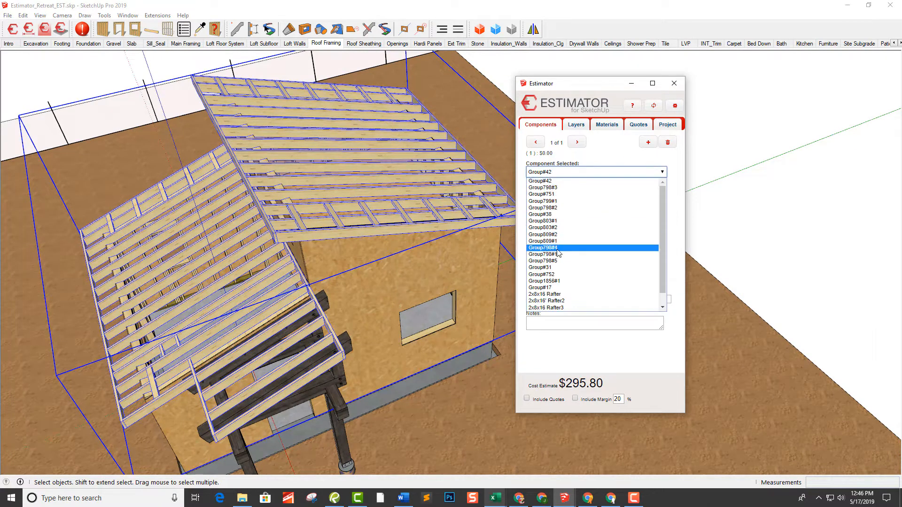
pyautogui.scroll(-1, 564, 253)
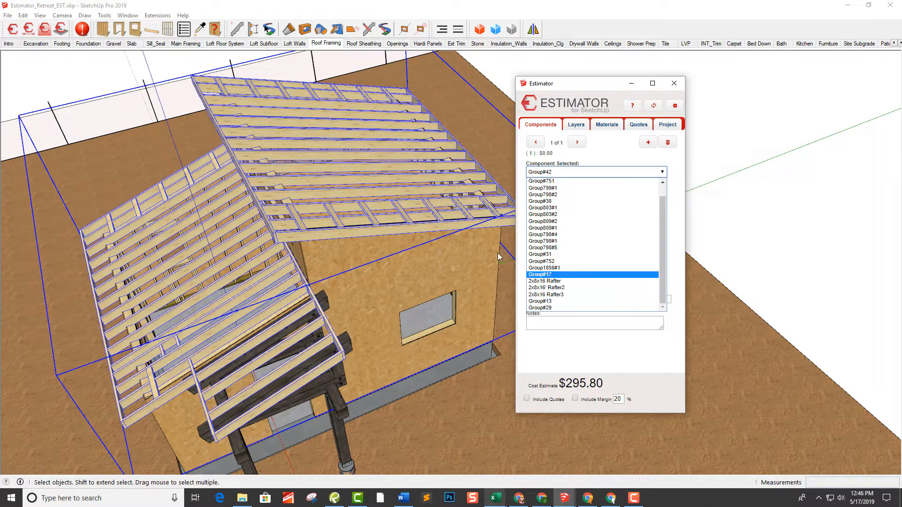
pyautogui.click(558, 282)
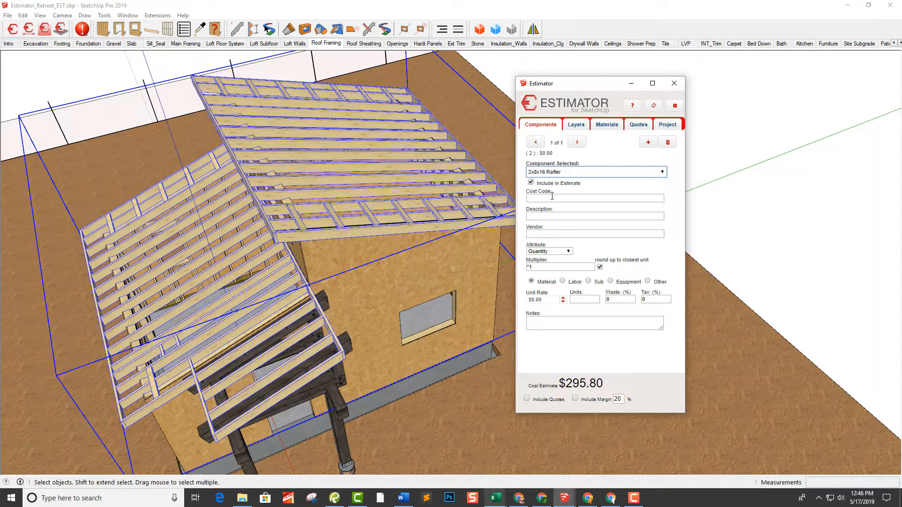
pyautogui.click(551, 217)
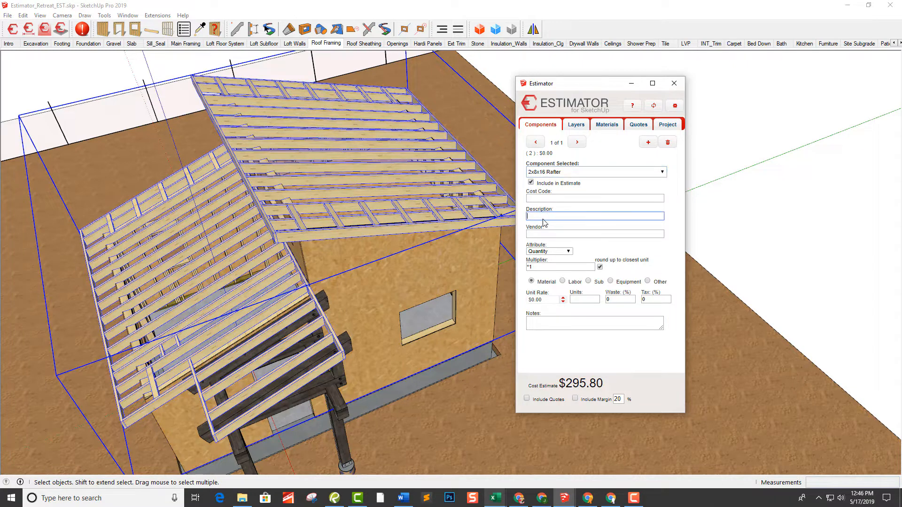
pyautogui.write('2x8x16')
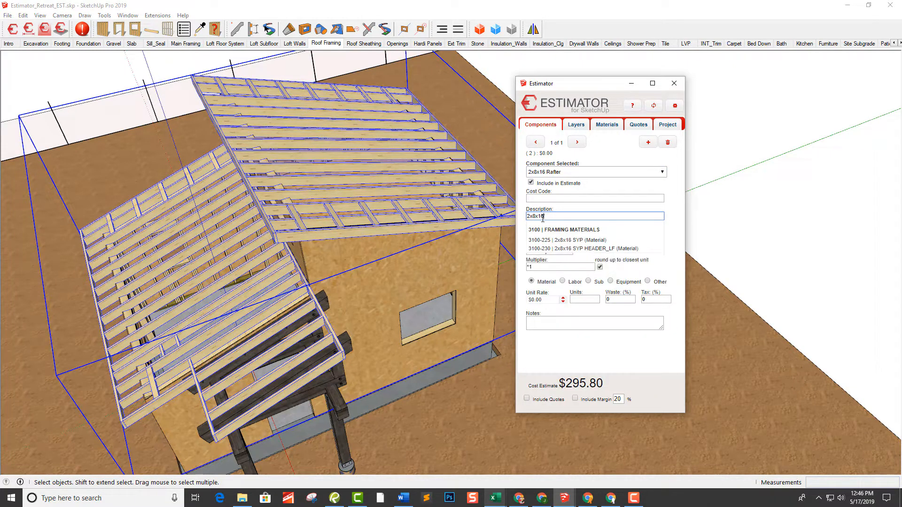
pyautogui.click(598, 241)
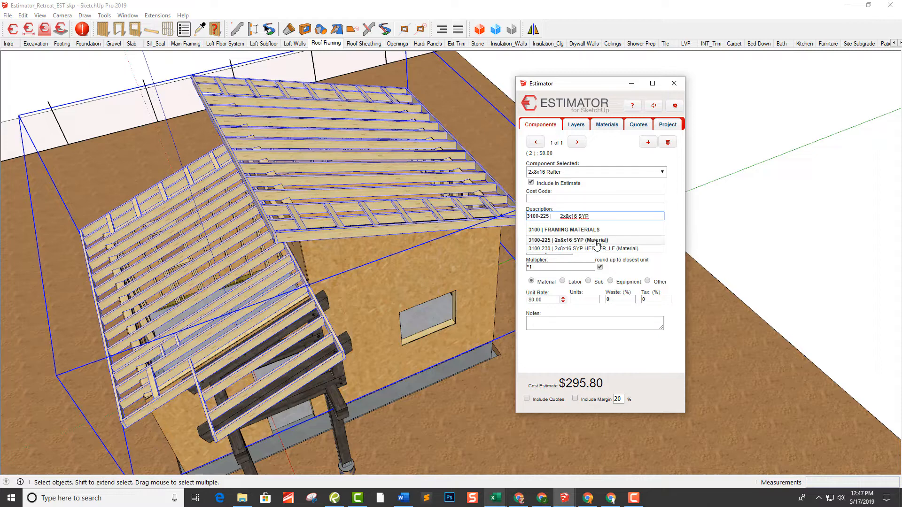
pyautogui.click(587, 235)
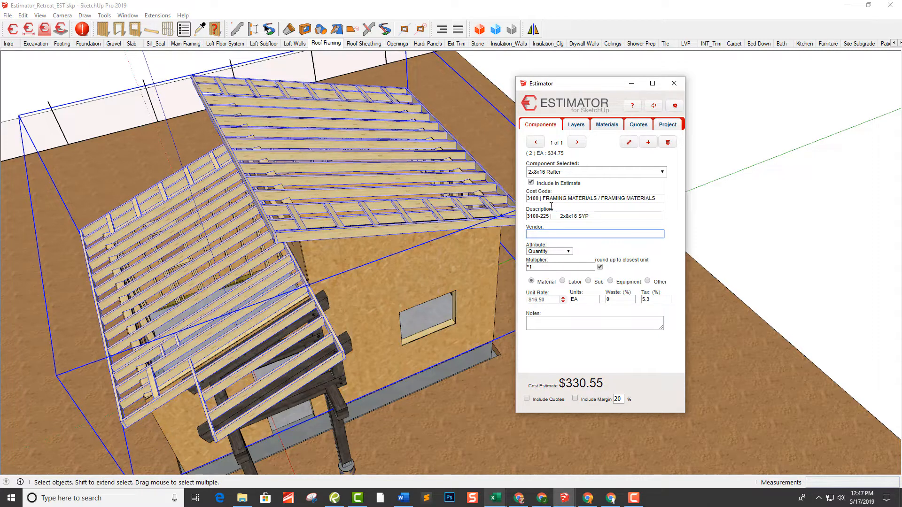
# Assign item 3100-225 2x8x16 SYP to the 2x8x16' Rafter2 component
pyautogui.click(555, 173)
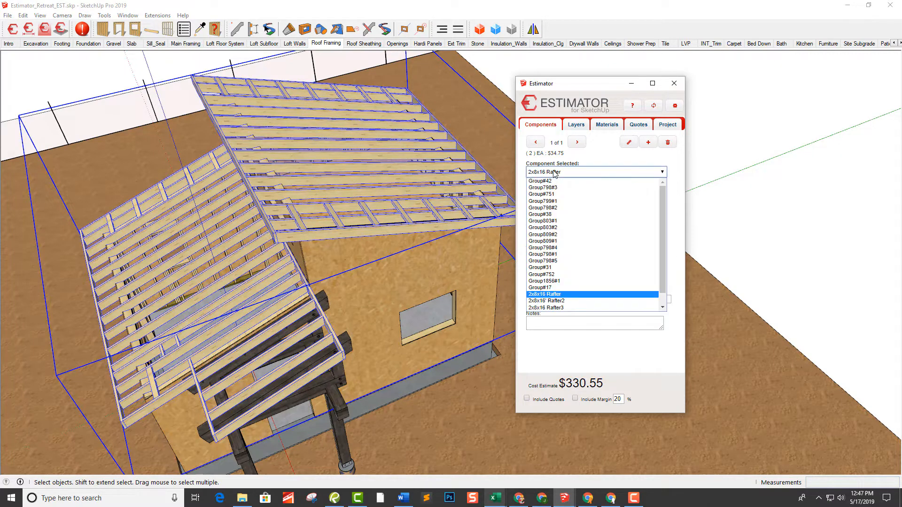
pyautogui.click(564, 301)
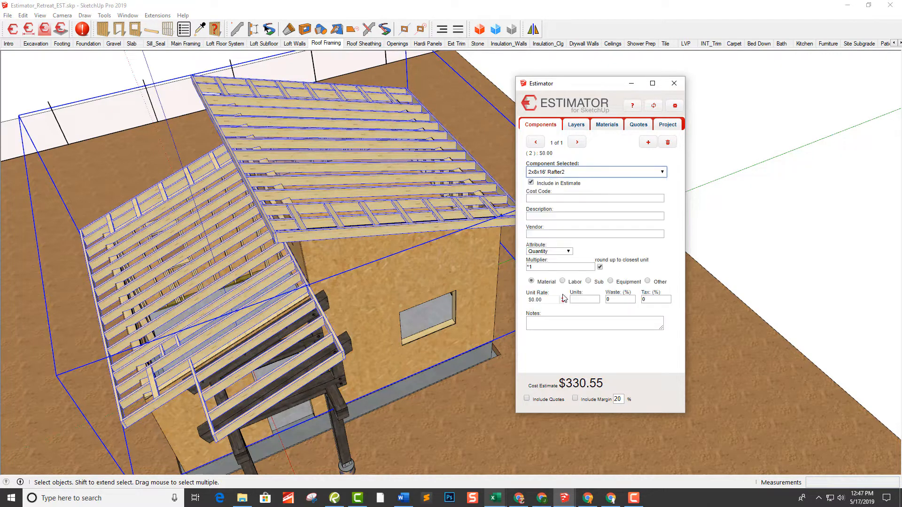
pyautogui.click(549, 217)
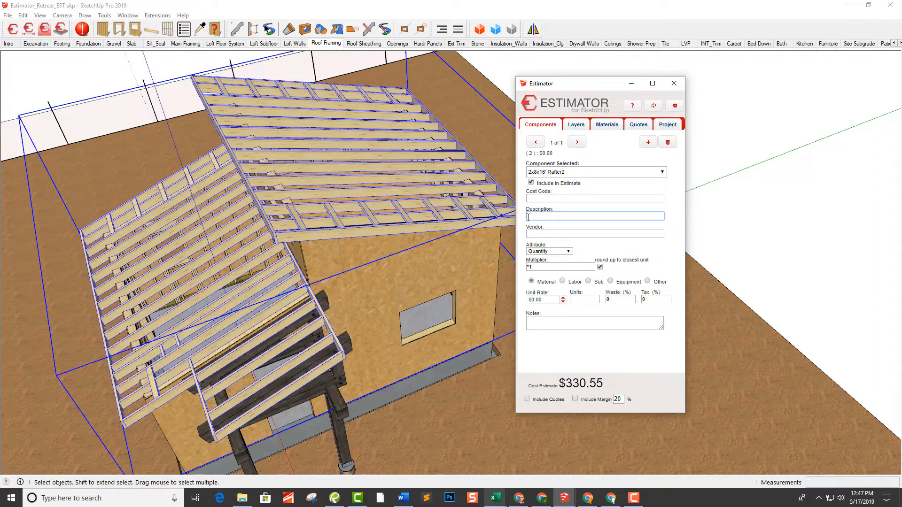
pyautogui.write('2x8x16')
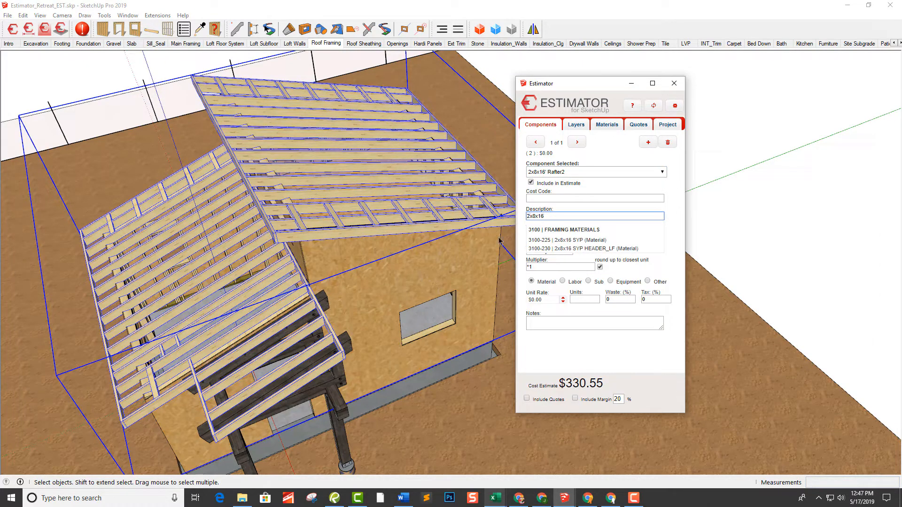
pyautogui.click(587, 240)
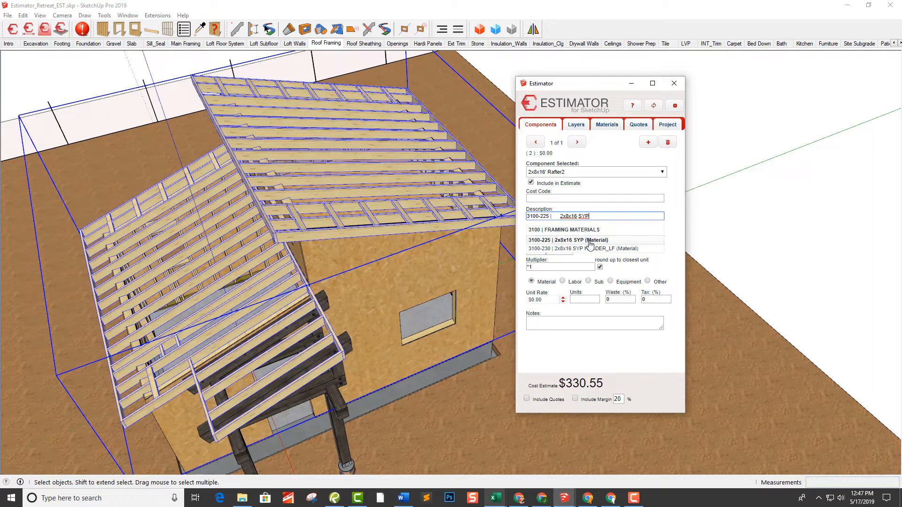
pyautogui.click(587, 237)
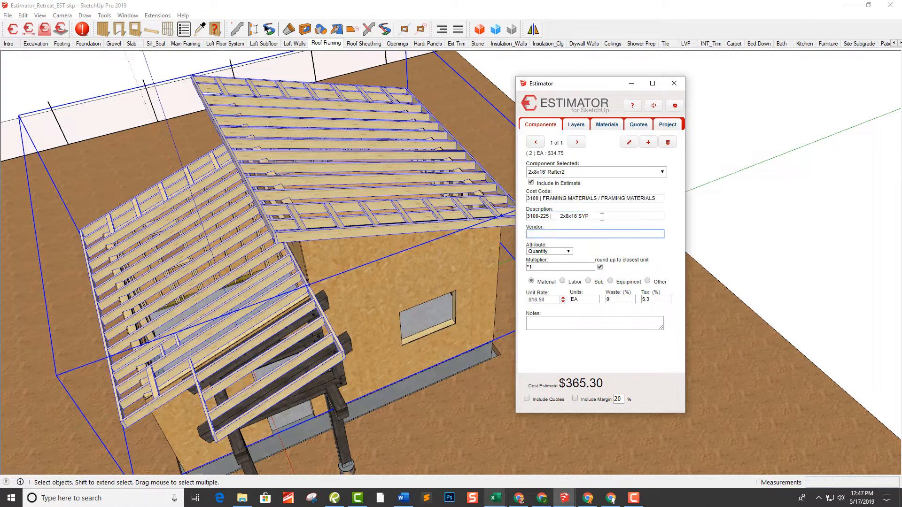
# Assign item 3100-225 2x8x16 SYP to the roof framing's 2x8x16 Rafter3 component
pyautogui.click(570, 173)
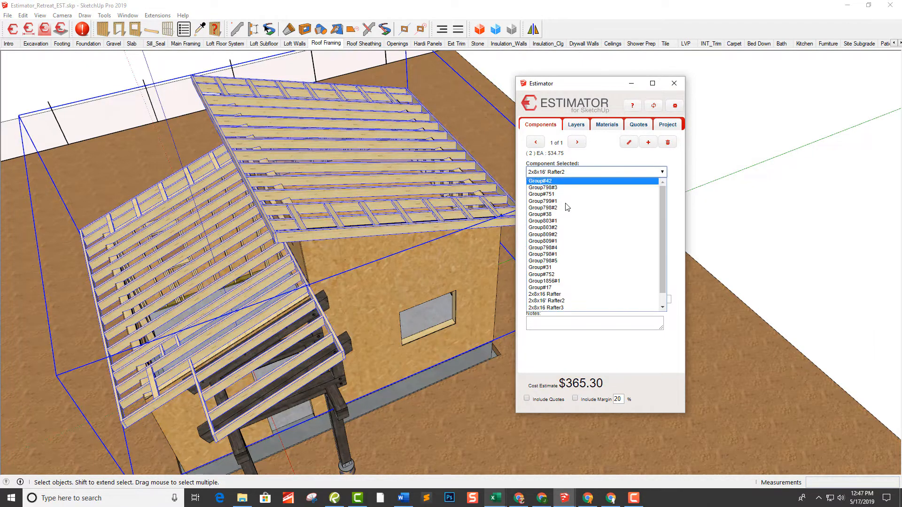
pyautogui.click(564, 308)
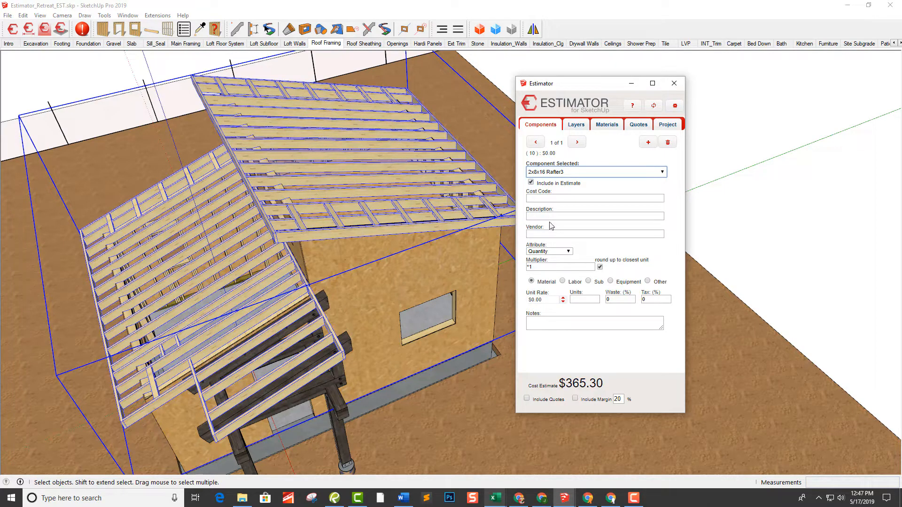
pyautogui.click(554, 217)
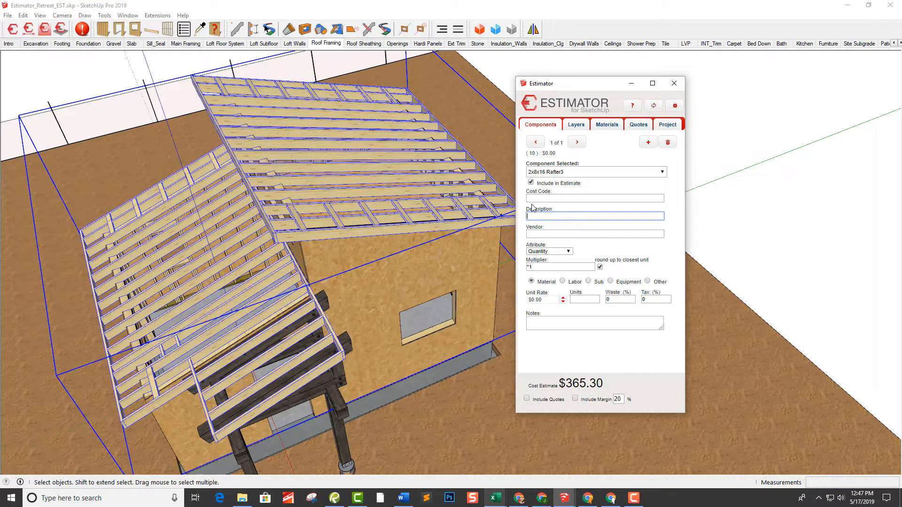
pyautogui.write('2x8x16 SYP')
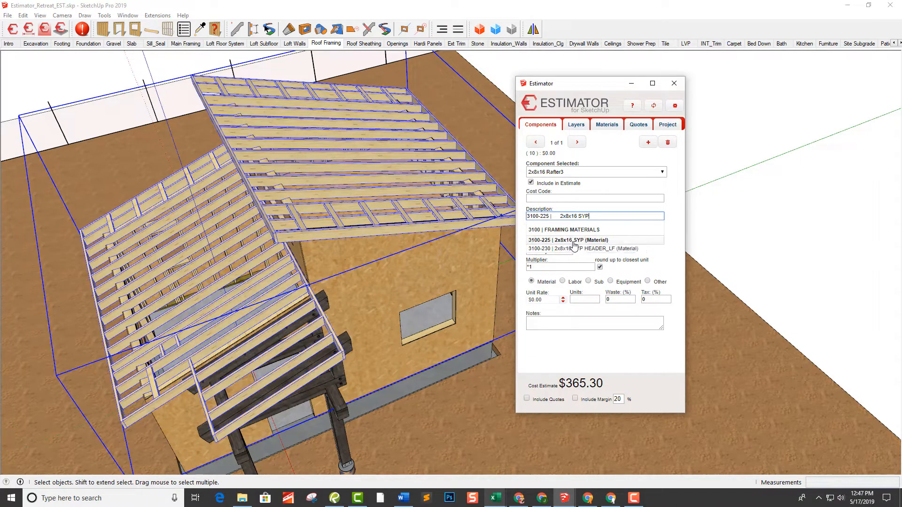
pyautogui.click(573, 241)
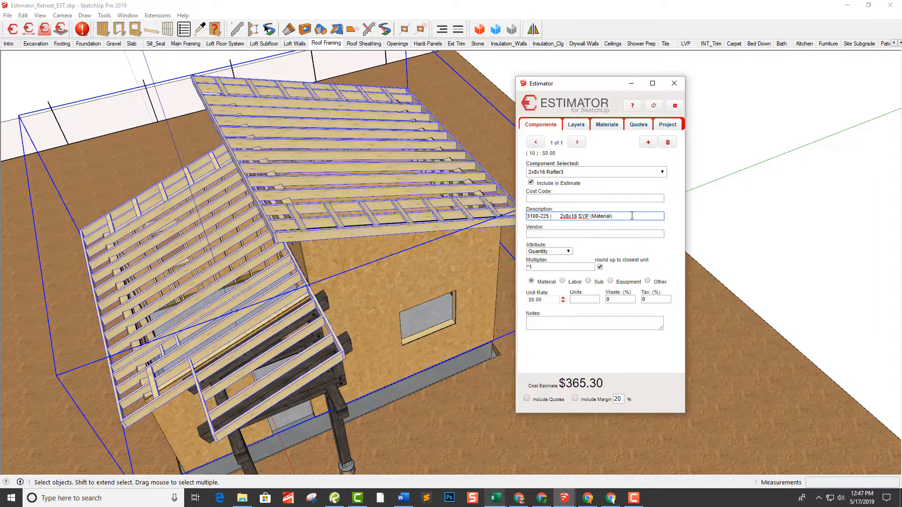
pyautogui.click(636, 233)
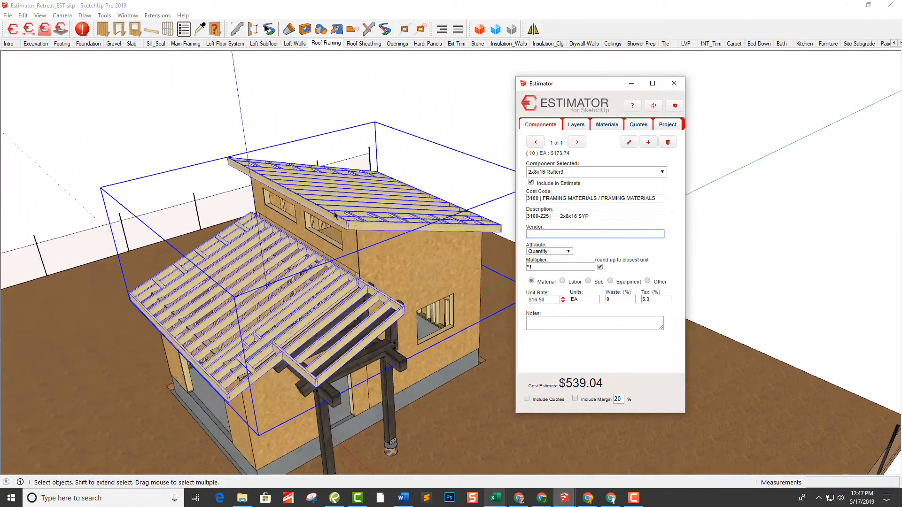
# Generate an HTML cost report for the roof framing, review it and close it
pyautogui.click(671, 125)
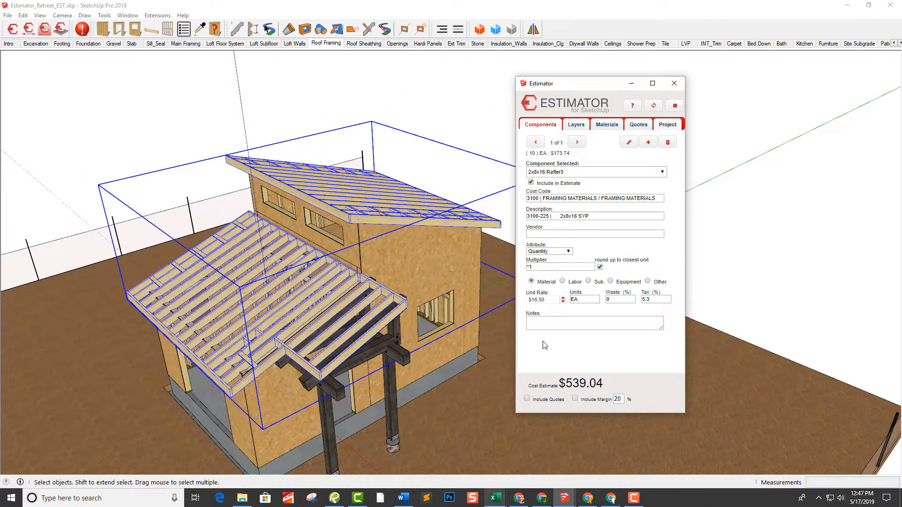
pyautogui.click(672, 123)
pyautogui.click(553, 367)
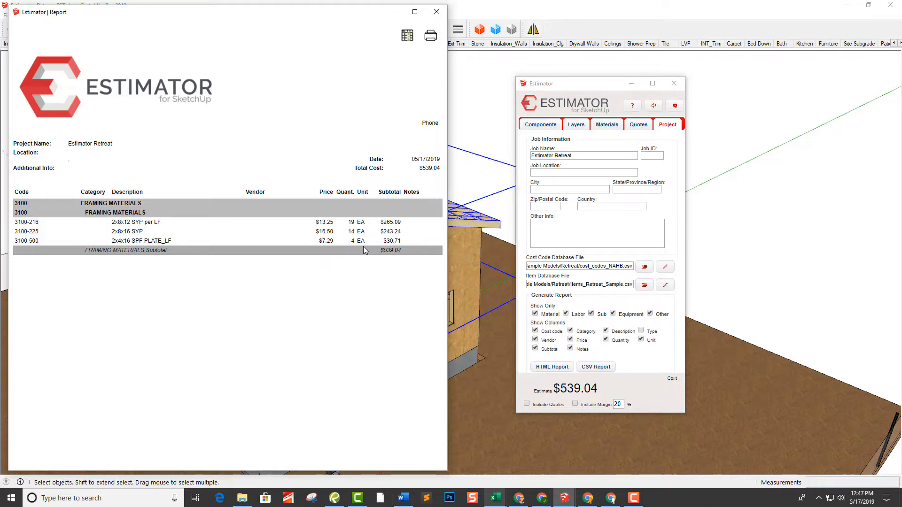
pyautogui.click(437, 11)
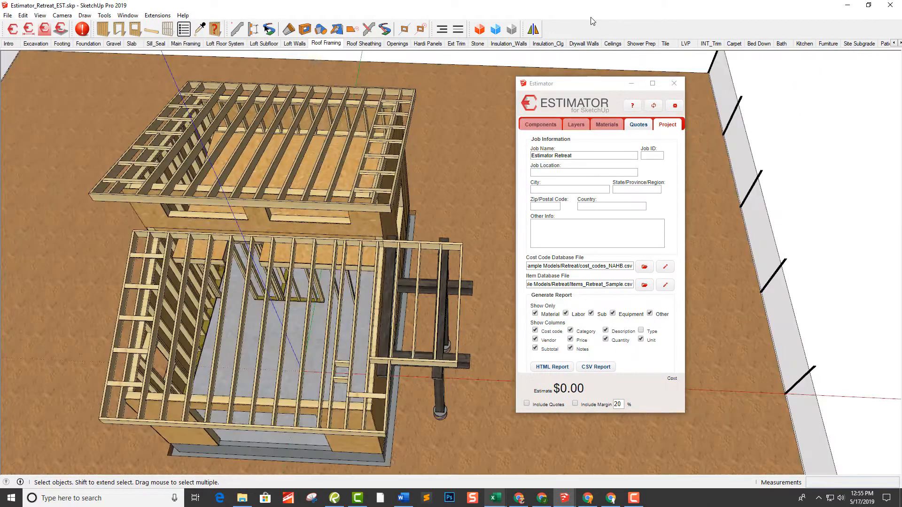
# Switch to the Roof Sheathing scene and select the lower roof's ZIP sheathing
pyautogui.click(326, 46)
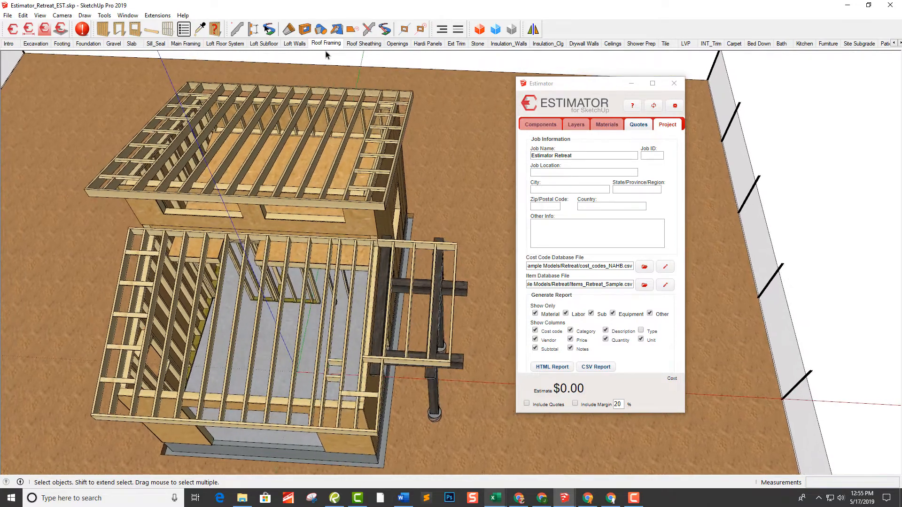
pyautogui.click(358, 45)
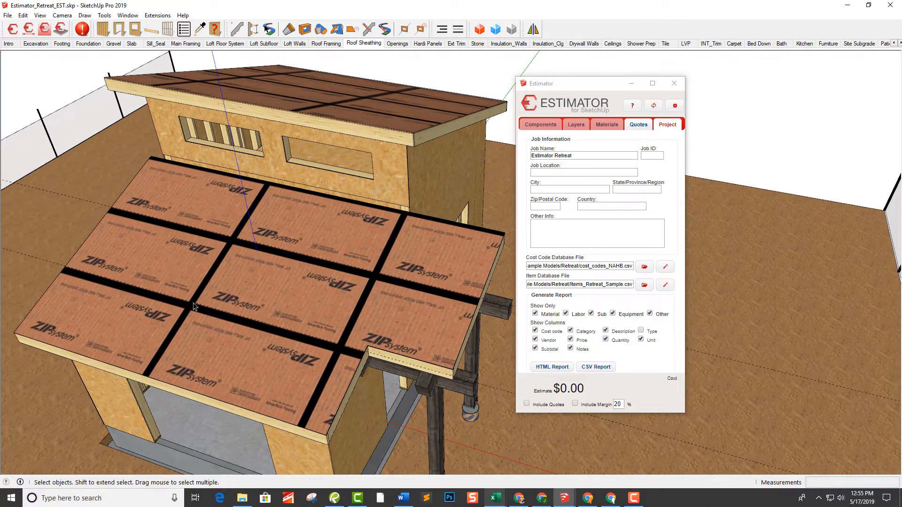
pyautogui.moveTo(193, 304); pyautogui.dragTo(292, 279, button='middle')
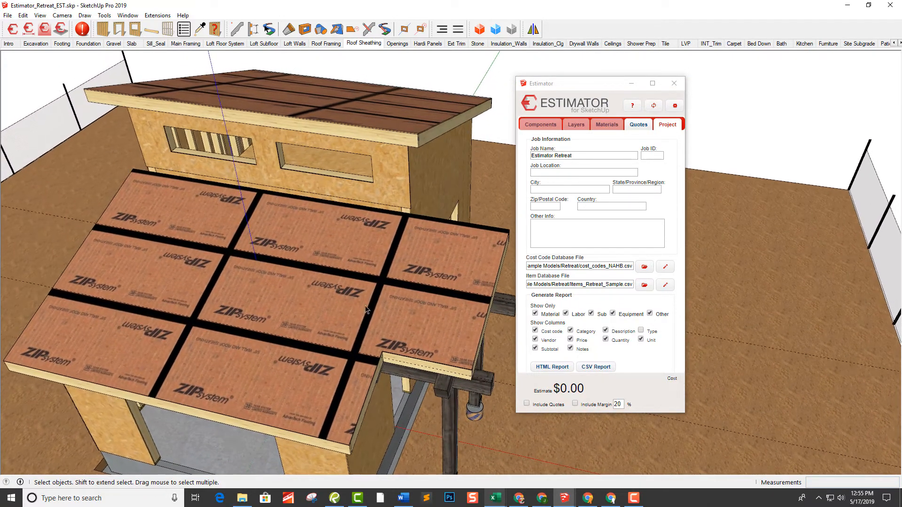
pyautogui.moveTo(367, 311); pyautogui.dragTo(336, 295, button='middle')
pyautogui.moveTo(453, 322); pyautogui.dragTo(408, 284, button='middle')
pyautogui.scroll(2, 408, 285)
pyautogui.click(408, 286)
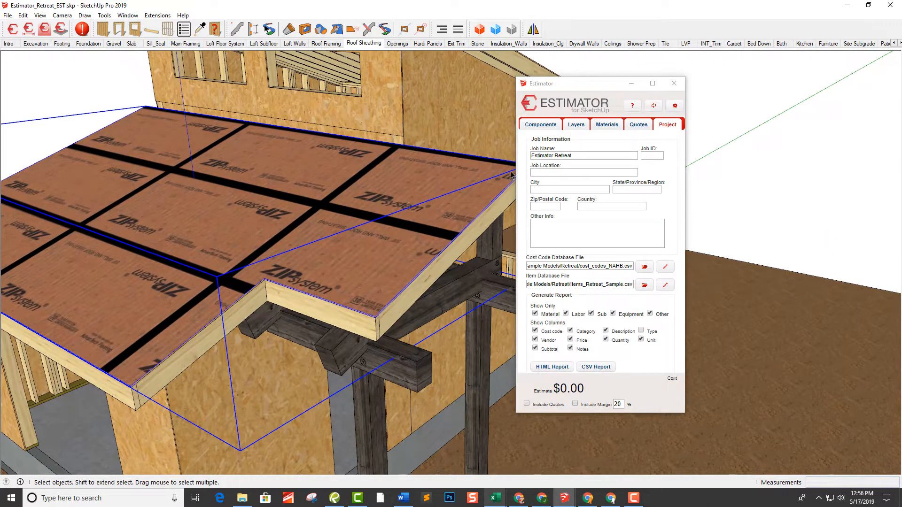
# Check the cost data of the lower roof's Roof Sheathing layer and examine the sheathing panels in the model
pyautogui.click(578, 127)
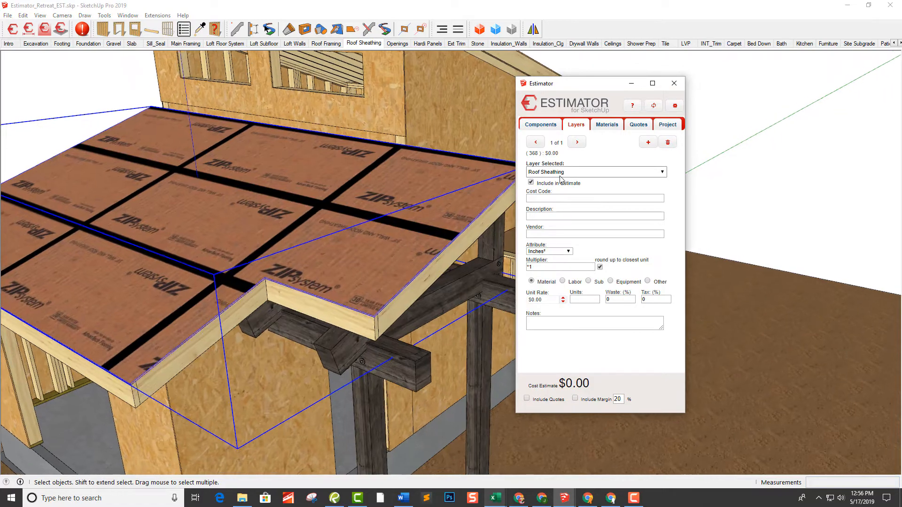
pyautogui.scroll(-4, 233, 291)
pyautogui.scroll(-1, 233, 292)
pyautogui.scroll(-3, 230, 235)
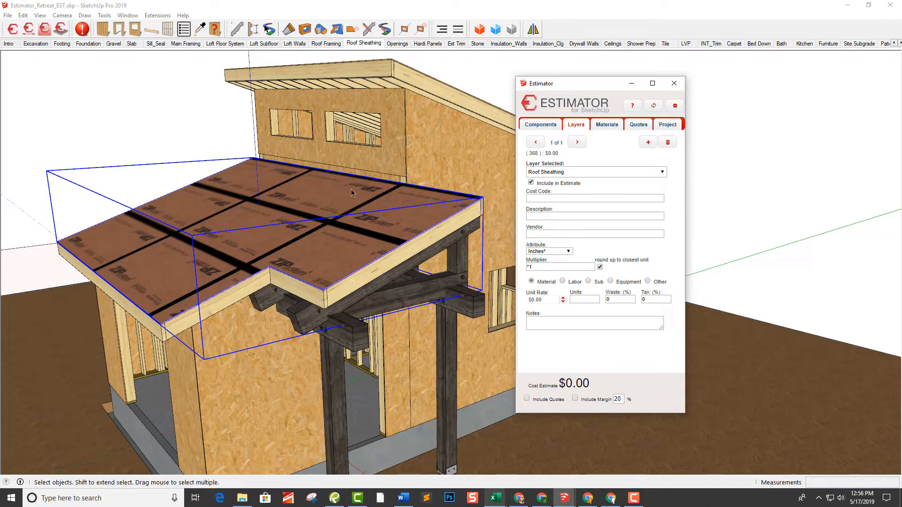
pyautogui.scroll(2, 331, 250)
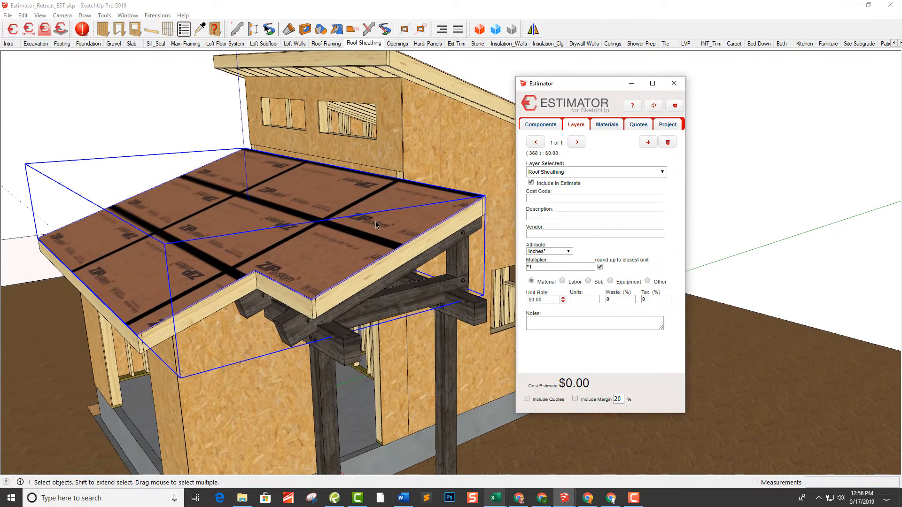
pyautogui.scroll(2, 379, 221)
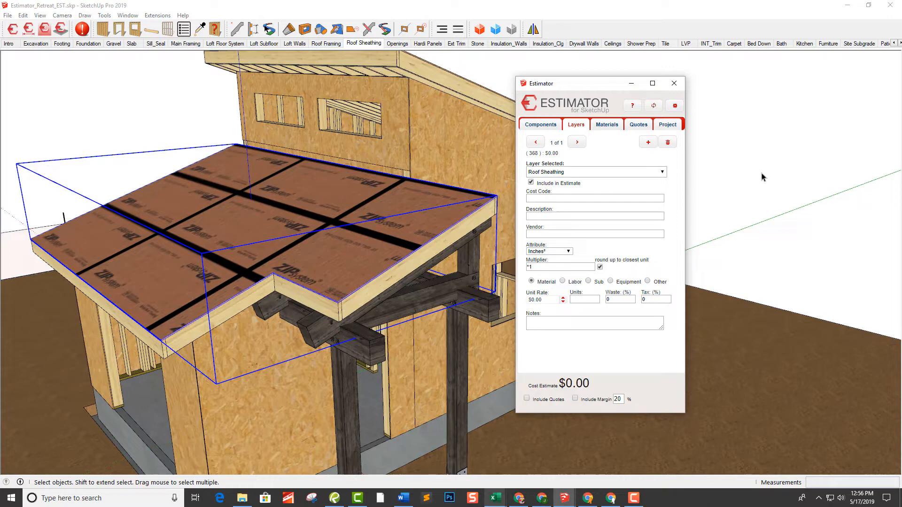
# Assign item 3100-757 7/16" ZIP Roof Panels to the lower roof sheathing's ZIP Roof material
pyautogui.click(614, 126)
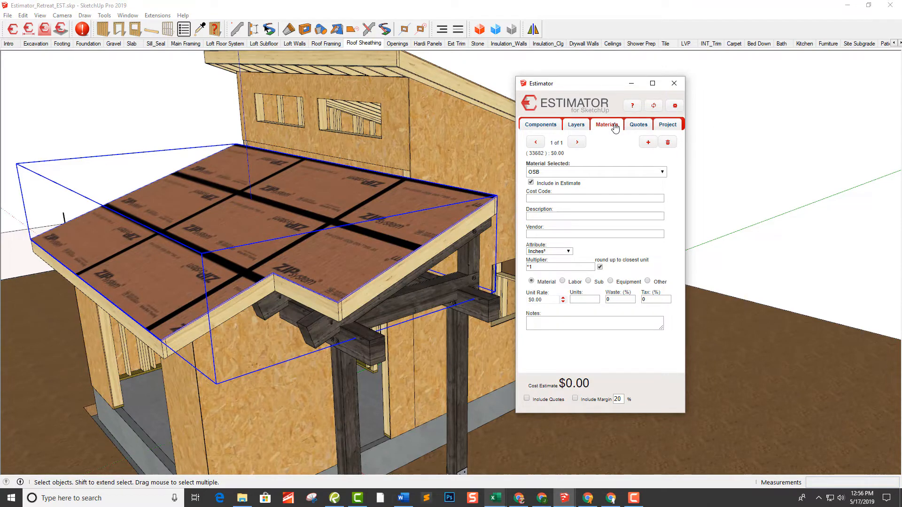
pyautogui.click(577, 173)
pyautogui.click(569, 187)
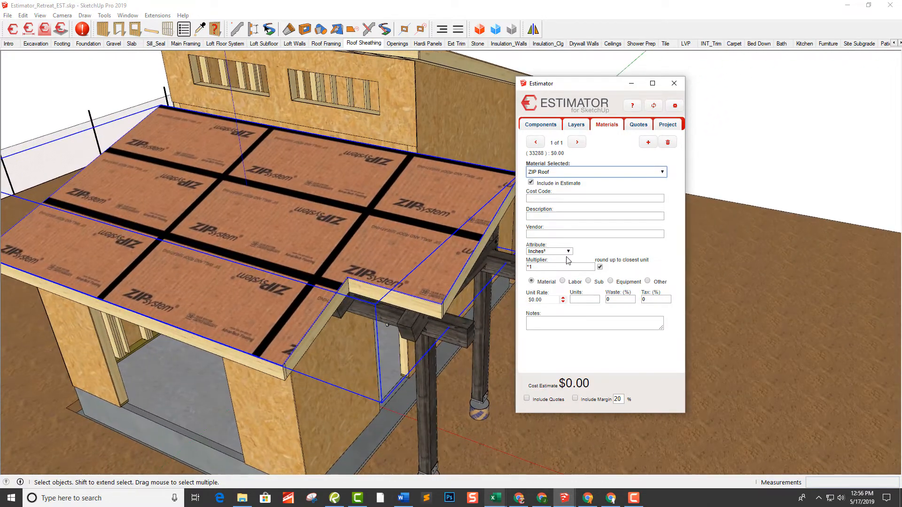
pyautogui.click(547, 217)
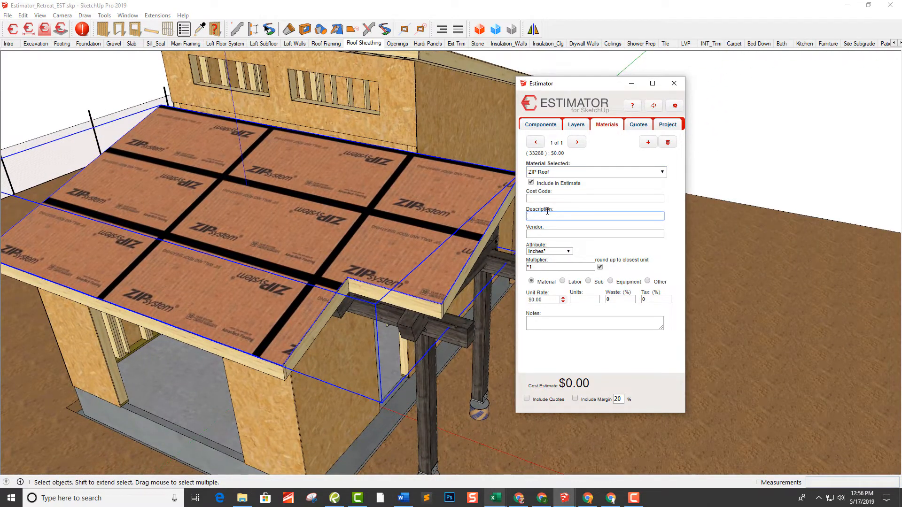
pyautogui.write('zip')
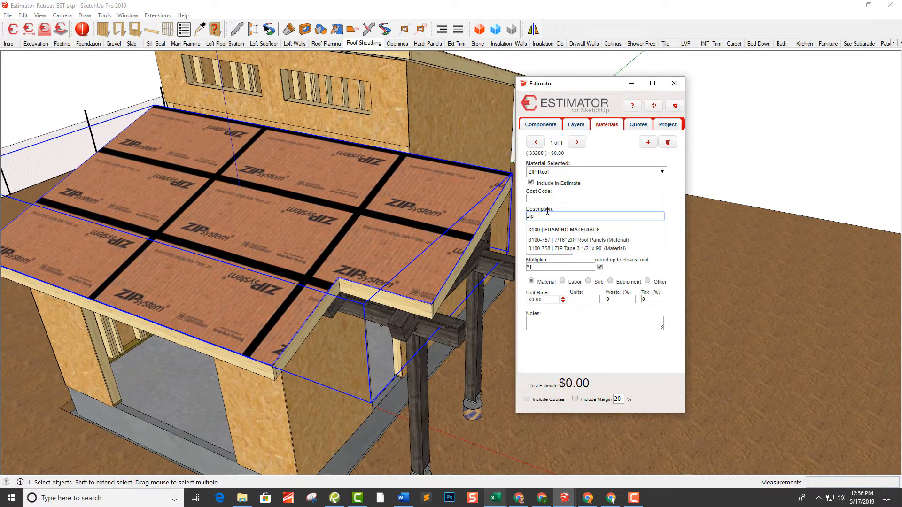
pyautogui.click(576, 240)
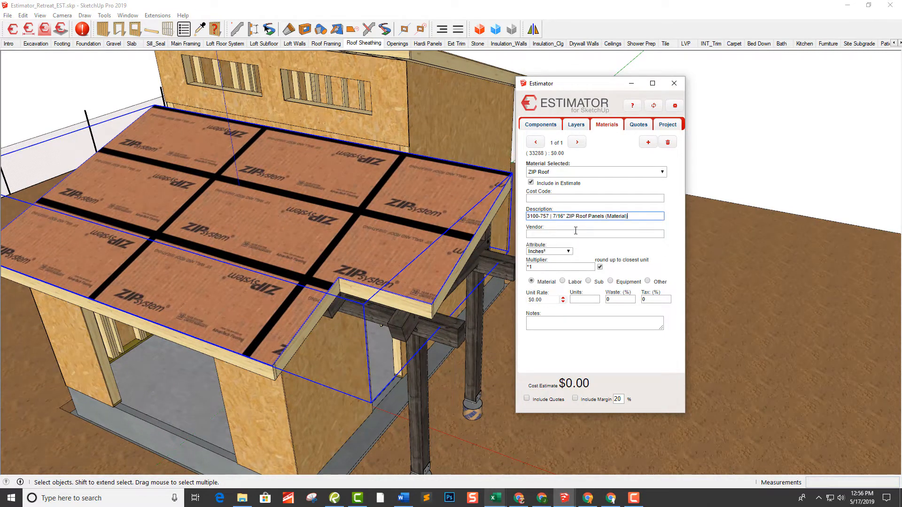
pyautogui.click(576, 234)
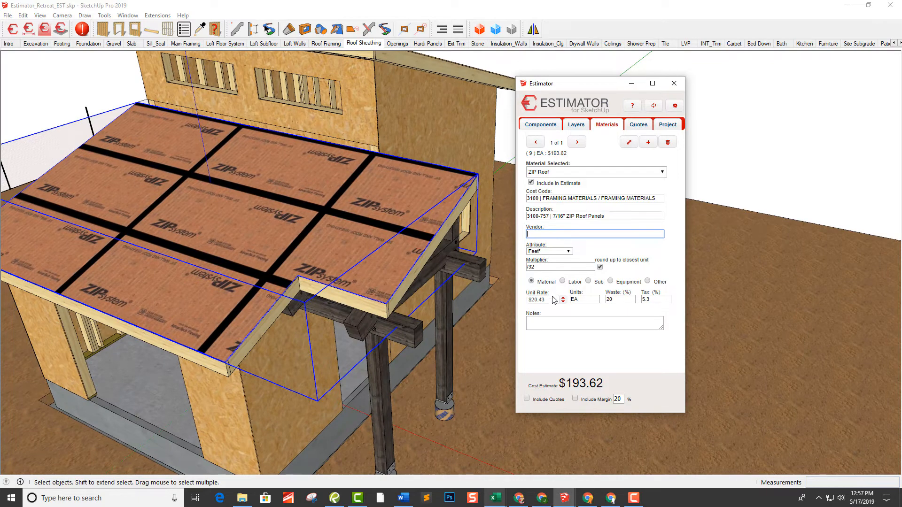
# Select the upper roof's sheathing and check the cost item on its ZIP Roof material
pyautogui.moveTo(428, 148); pyautogui.dragTo(330, 163, button='middle')
pyautogui.click(339, 155)
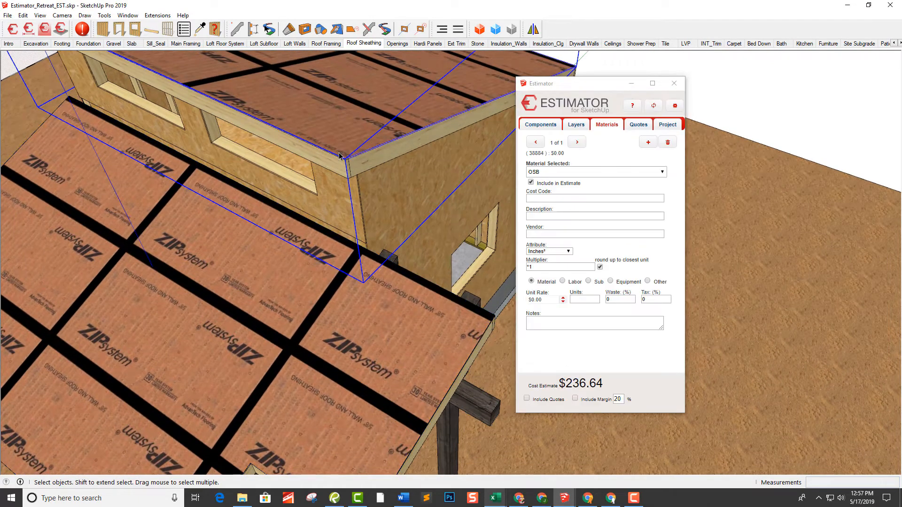
pyautogui.click(555, 172)
pyautogui.click(544, 188)
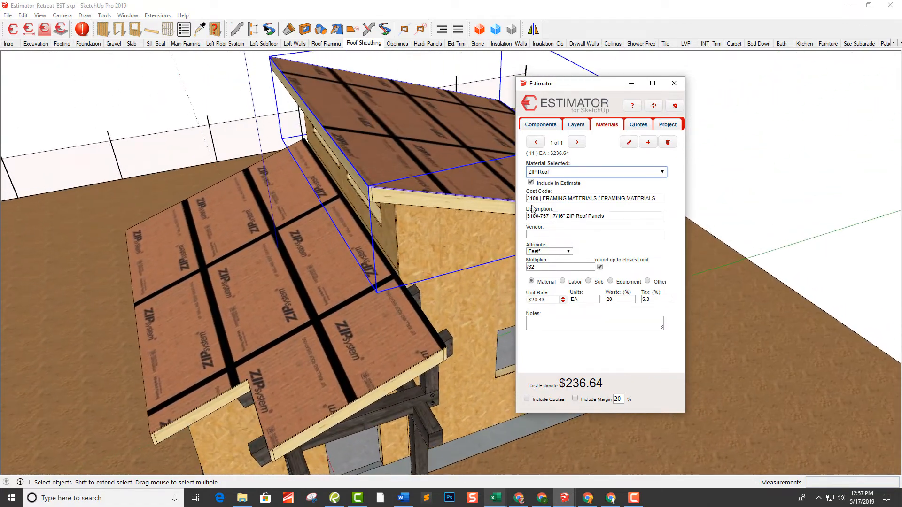
# Add a second cost item, 3100-758 ZIP Tape 3-1/2" x 90', to the ZIP Roof material
pyautogui.click(648, 143)
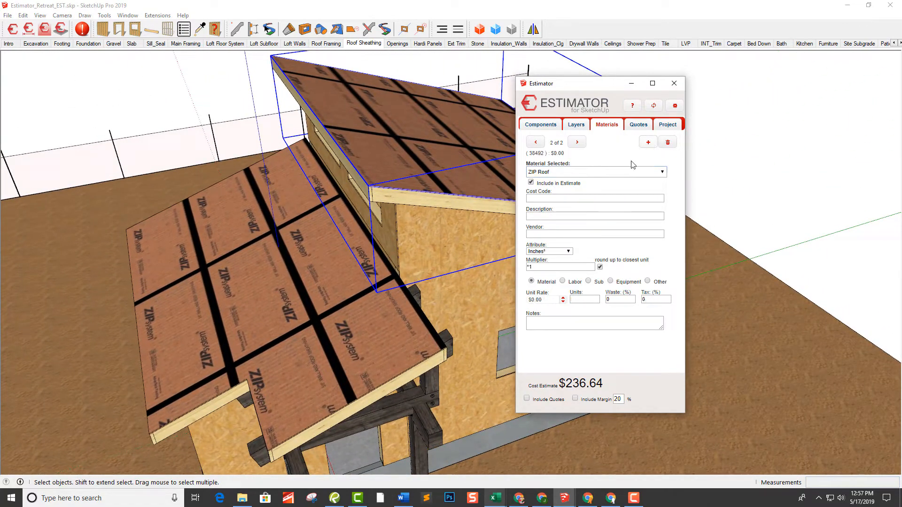
pyautogui.click(571, 216)
pyautogui.write('zi')
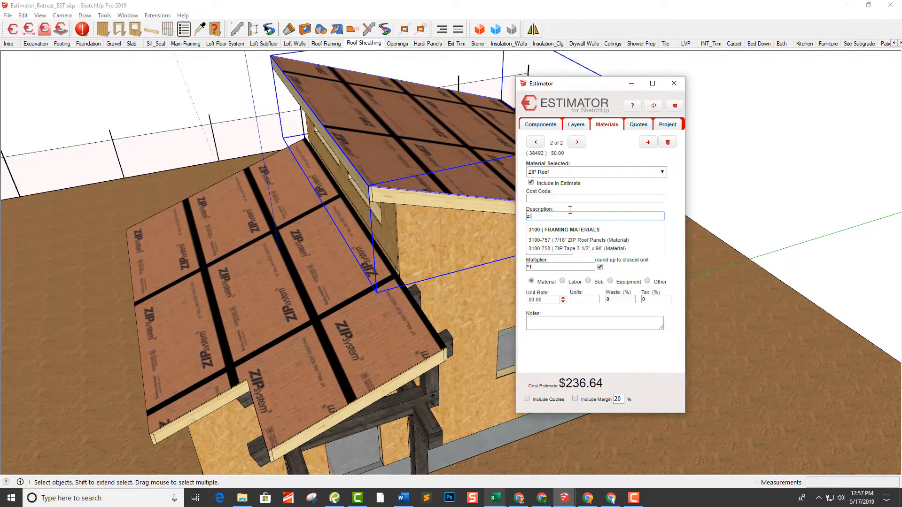
pyautogui.click(560, 249)
pyautogui.click(561, 235)
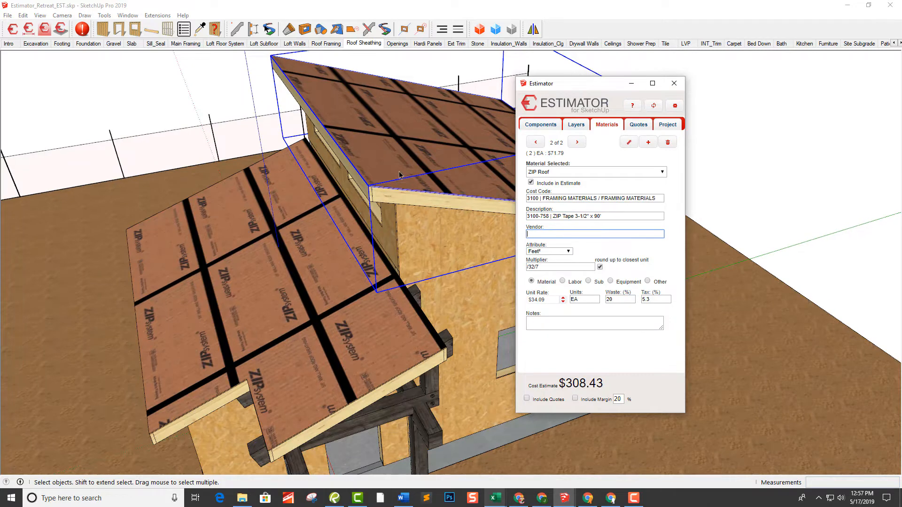
# Select the lower roof's sheathing again and check the cost items on its ZIP Roof material
pyautogui.scroll(4, 385, 278)
pyautogui.keyDown('shift'); pyautogui.moveTo(385, 278); pyautogui.dragTo(386, 235, button='middle'); pyautogui.keyUp('shift')
pyautogui.click(421, 304)
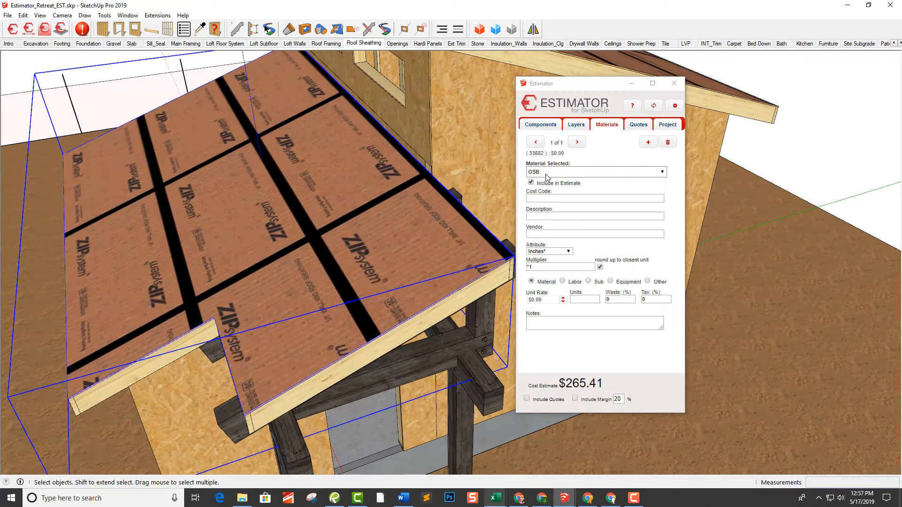
pyautogui.click(545, 172)
pyautogui.click(543, 189)
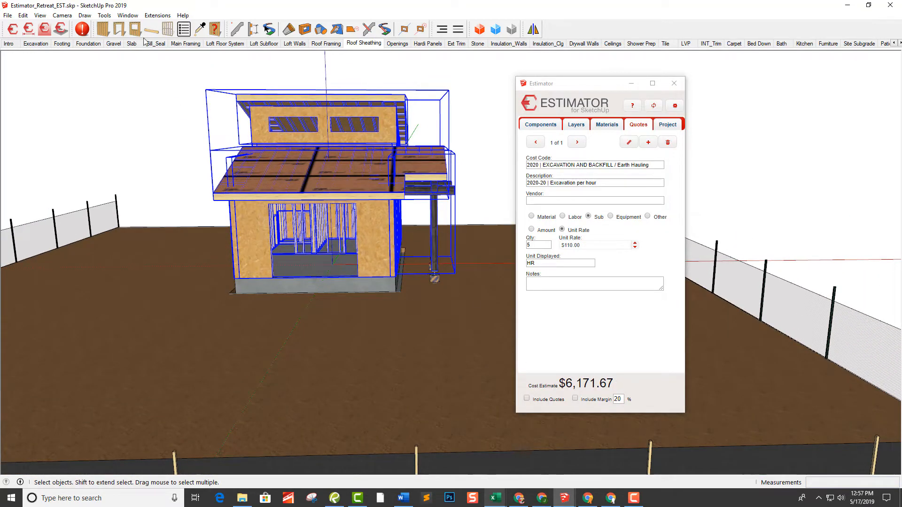
# Run the Estimator's component review to look for objects without assigned cost data, inspect the model, and exit the review
pyautogui.click(157, 16)
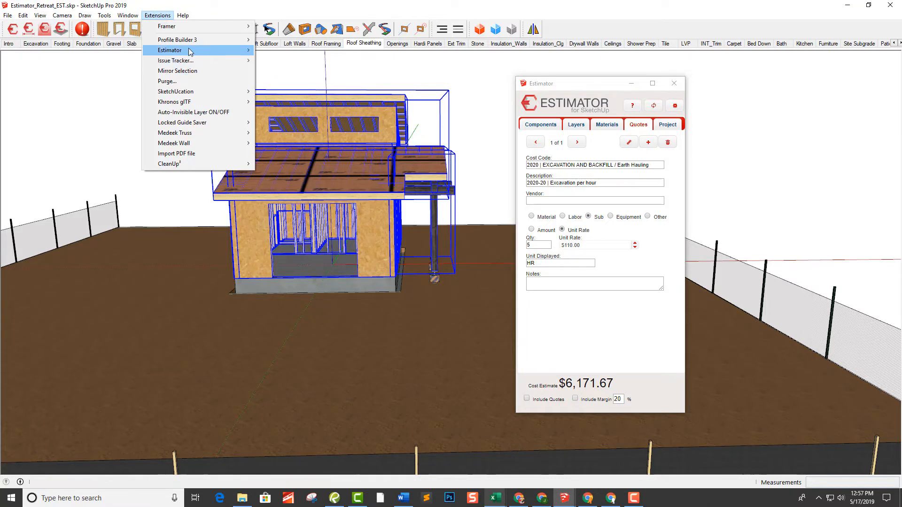
pyautogui.moveTo(190, 52)
pyautogui.click(288, 50)
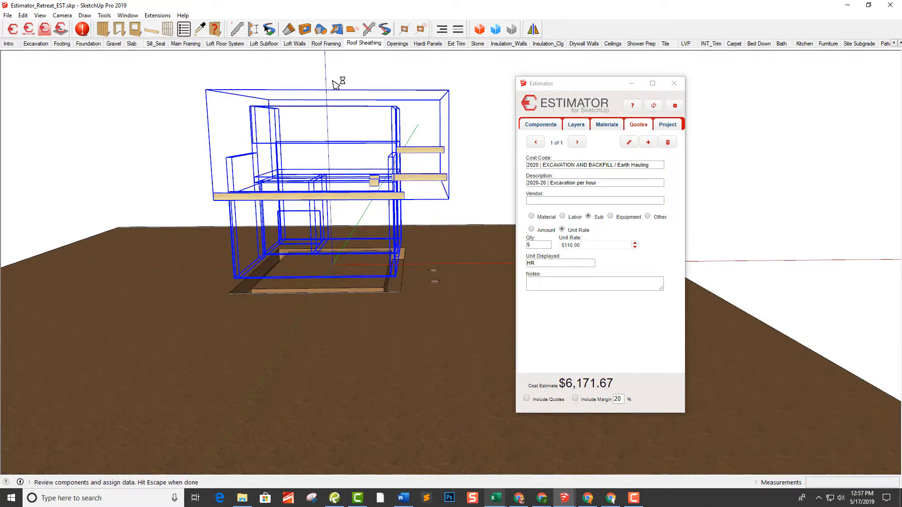
pyautogui.moveTo(332, 80); pyautogui.dragTo(148, 163, button='middle')
pyautogui.scroll(5, 329, 214)
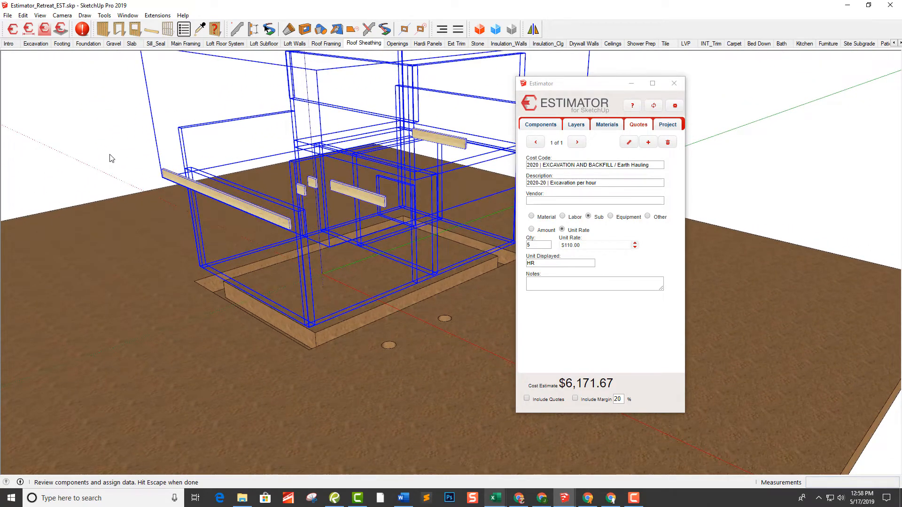
pyautogui.press('Escape')
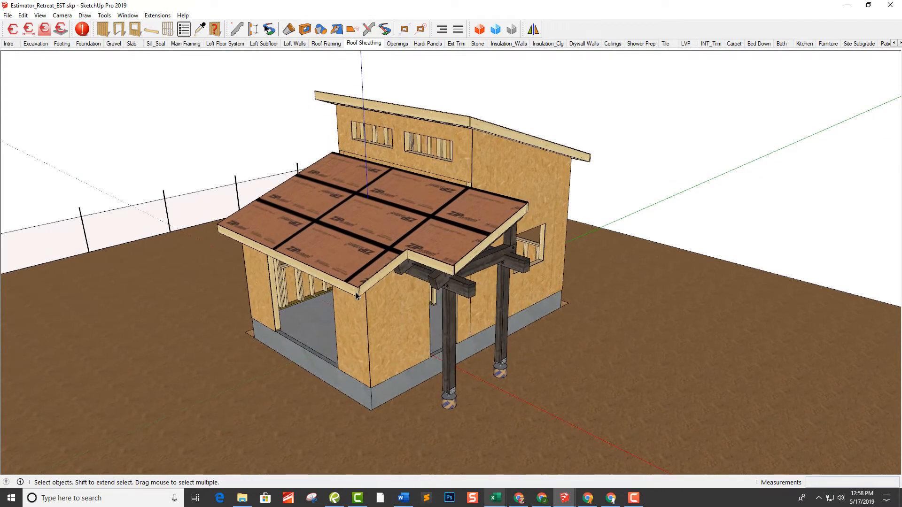
# Open the roof framing group for editing and hide the rest of the model
pyautogui.doubleClick(356, 295)
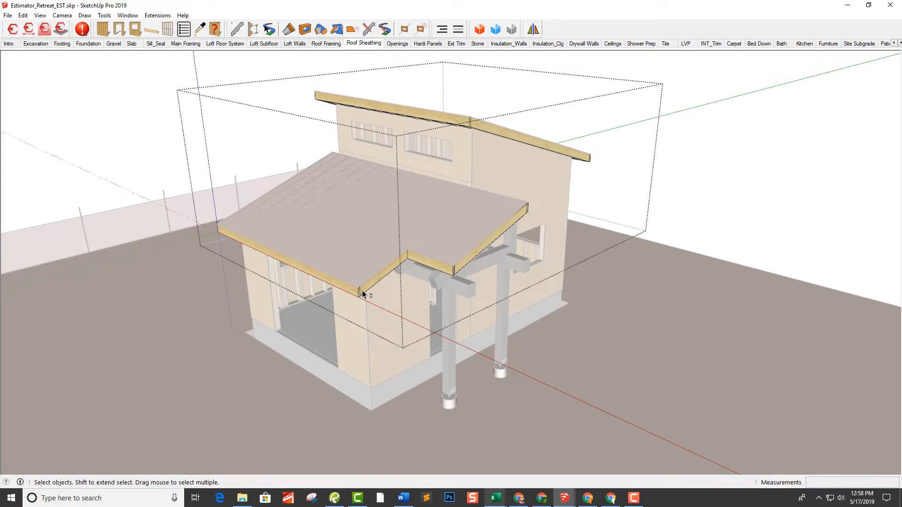
pyautogui.hotkey('shift', 'h')
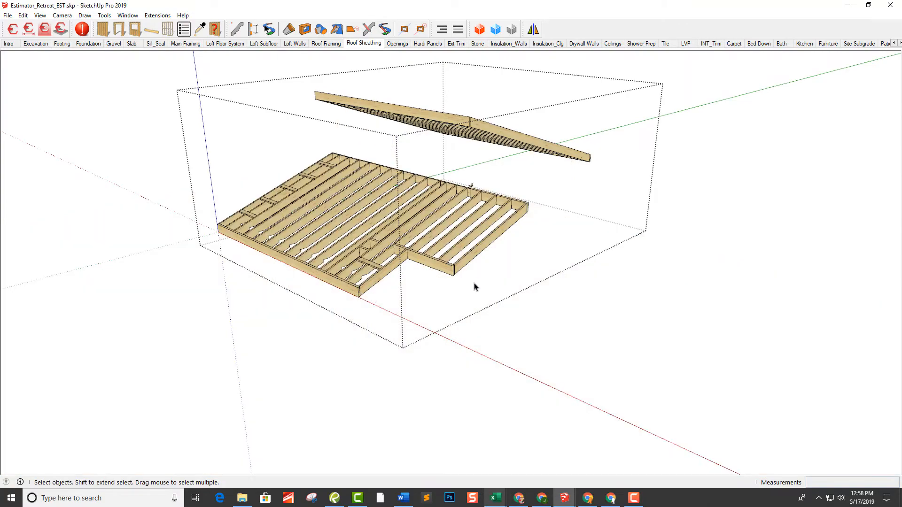
pyautogui.moveTo(470, 281); pyautogui.dragTo(447, 287, button='middle')
pyautogui.scroll(3, 466, 284)
# Assign the short edge board at the lower roof's notched porch corner to the Wall_Plate_2x8 layer
pyautogui.click(452, 278)
pyautogui.scroll(2, 449, 282)
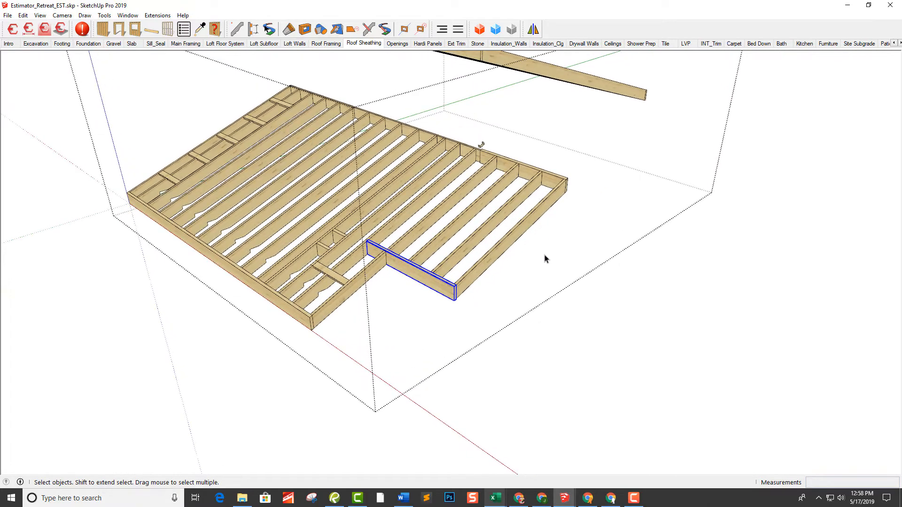
pyautogui.hotkey('shift', 't')
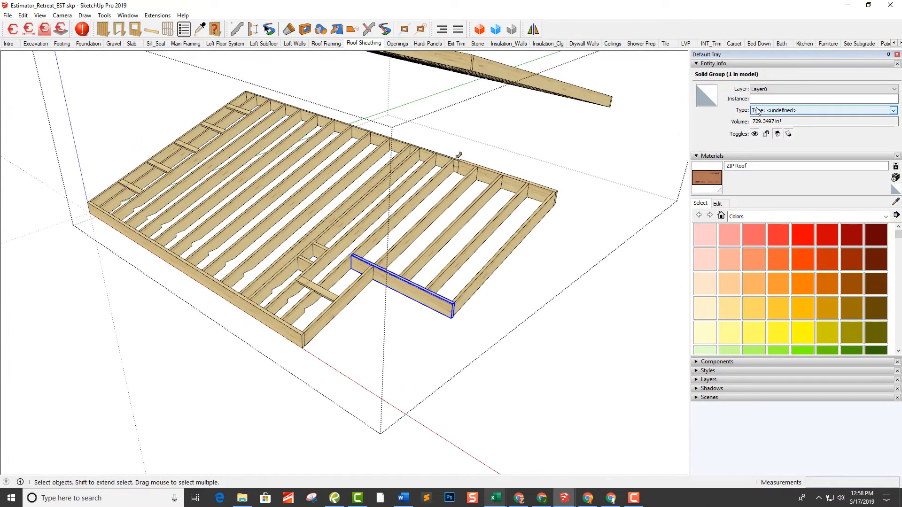
pyautogui.click(773, 90)
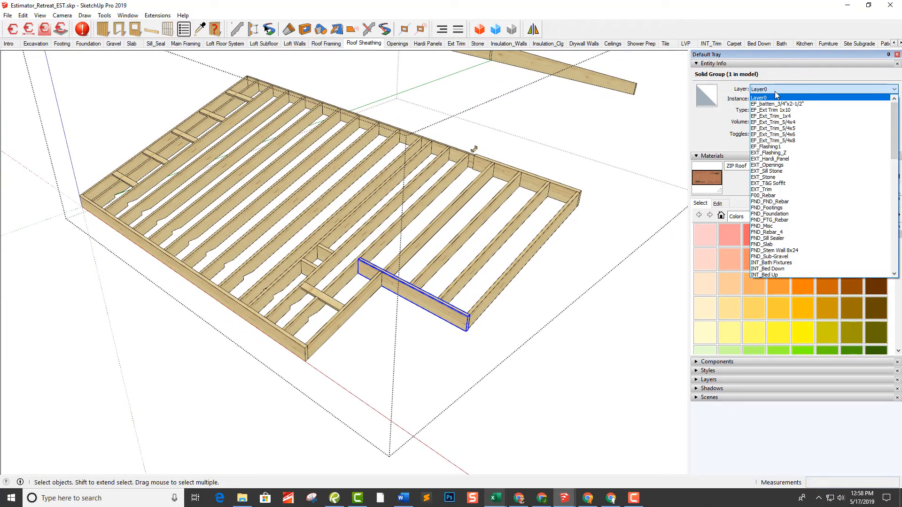
pyautogui.scroll(-2, 808, 238)
pyautogui.scroll(-10, 807, 239)
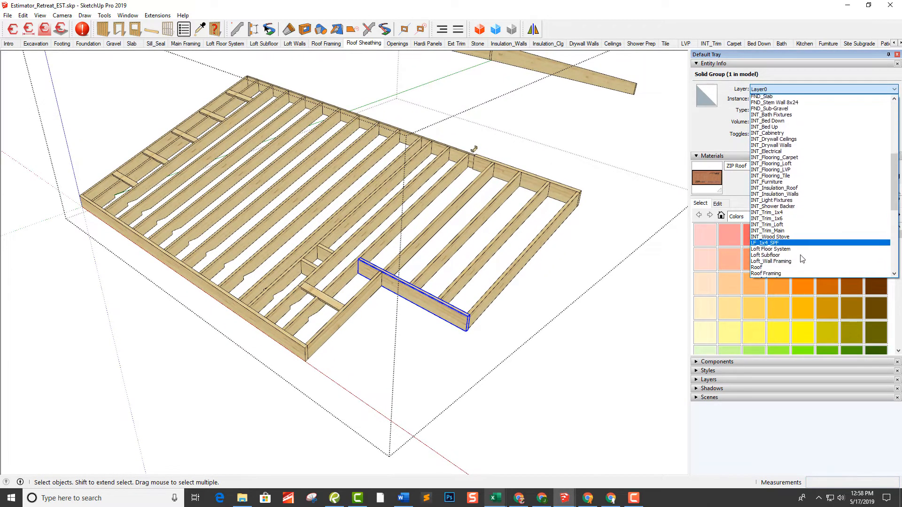
pyautogui.scroll(-7, 794, 262)
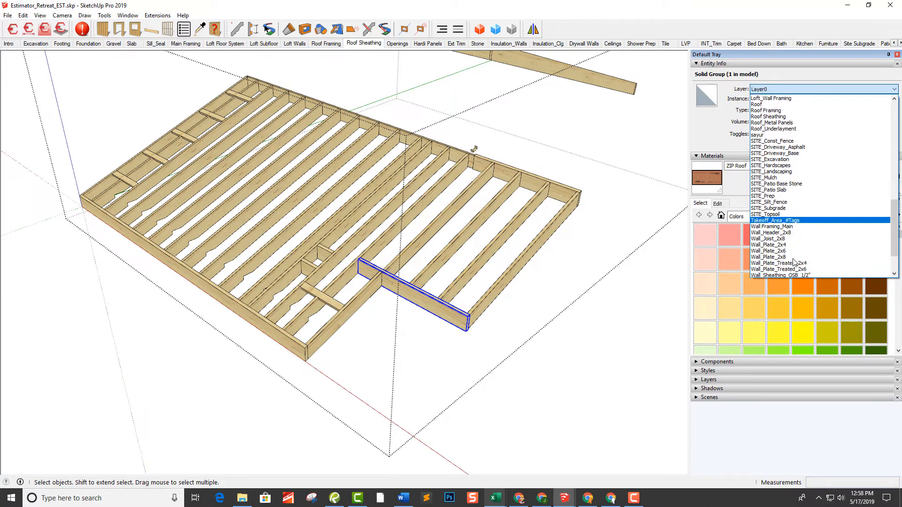
pyautogui.click(789, 220)
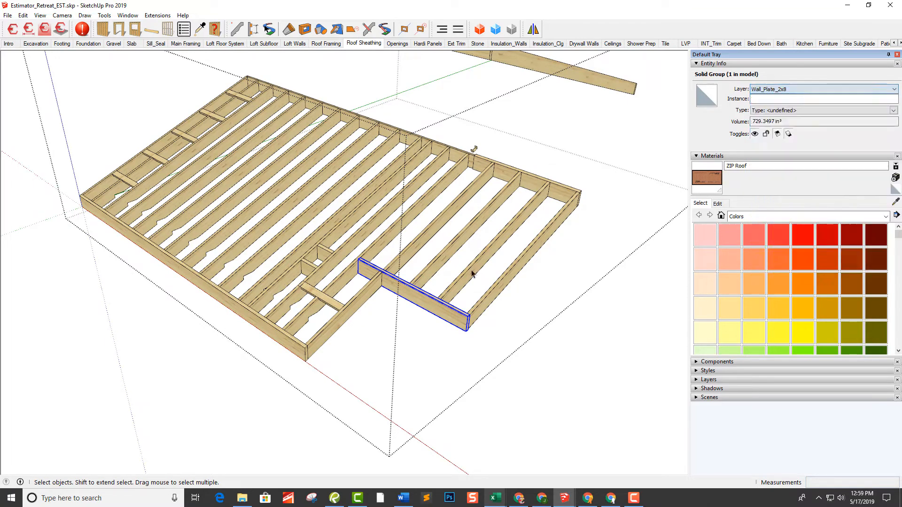
# Put the long front edge board of the lower roof framing on the Wall_Plate_2x8 layer
pyautogui.click(299, 350)
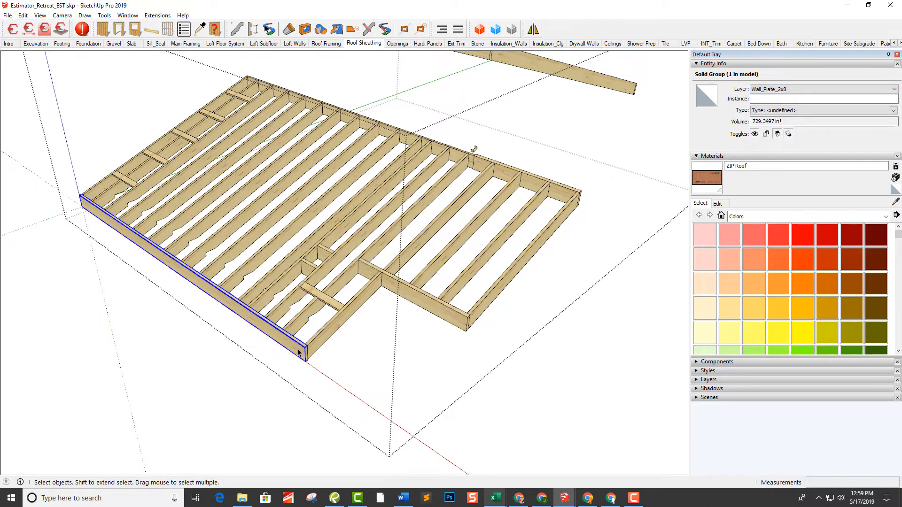
pyautogui.click(769, 90)
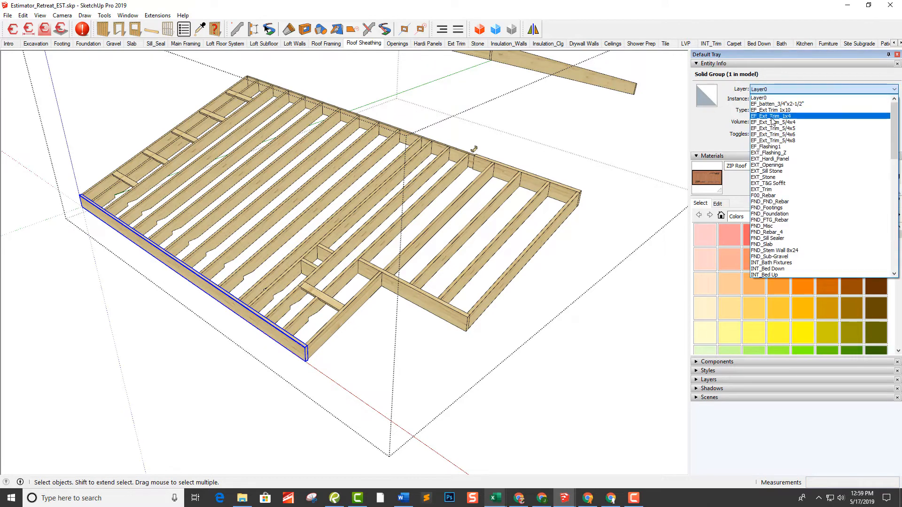
pyautogui.scroll(-9, 788, 221)
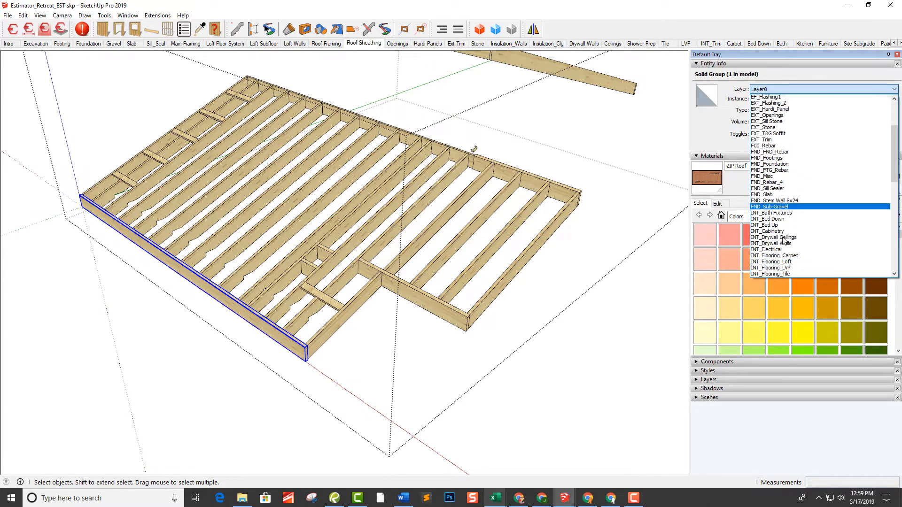
pyautogui.scroll(-12, 789, 249)
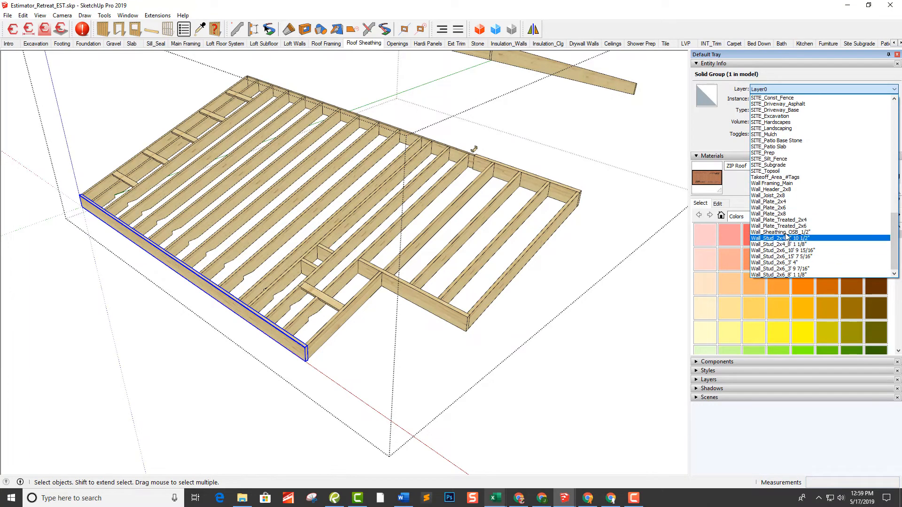
pyautogui.click(784, 214)
# Check the layer assignments of the lower roof's two rear boards, a rafter and the far side rafter
pyautogui.click(569, 197)
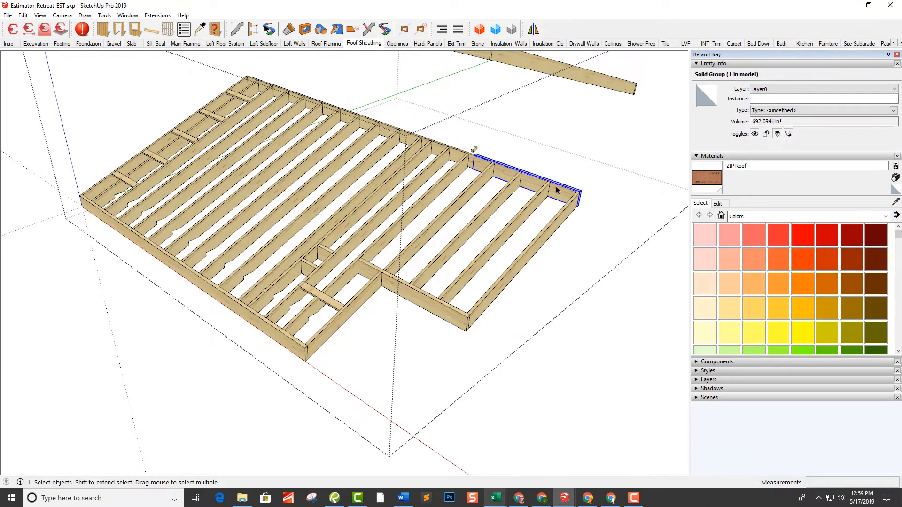
pyautogui.click(456, 157)
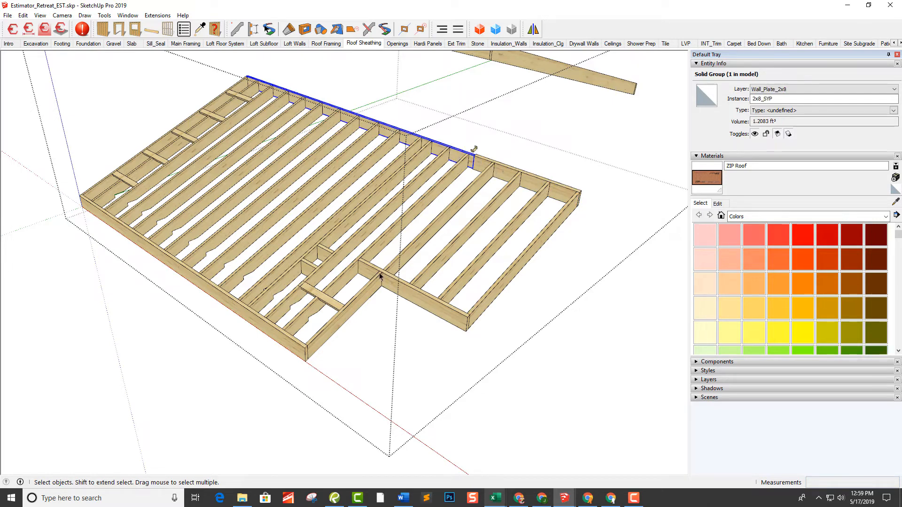
pyautogui.click(339, 290)
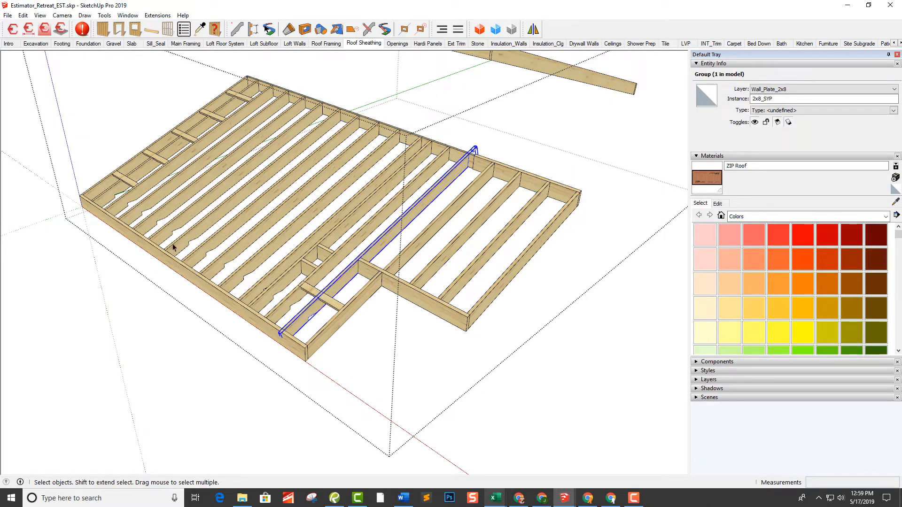
pyautogui.click(87, 189)
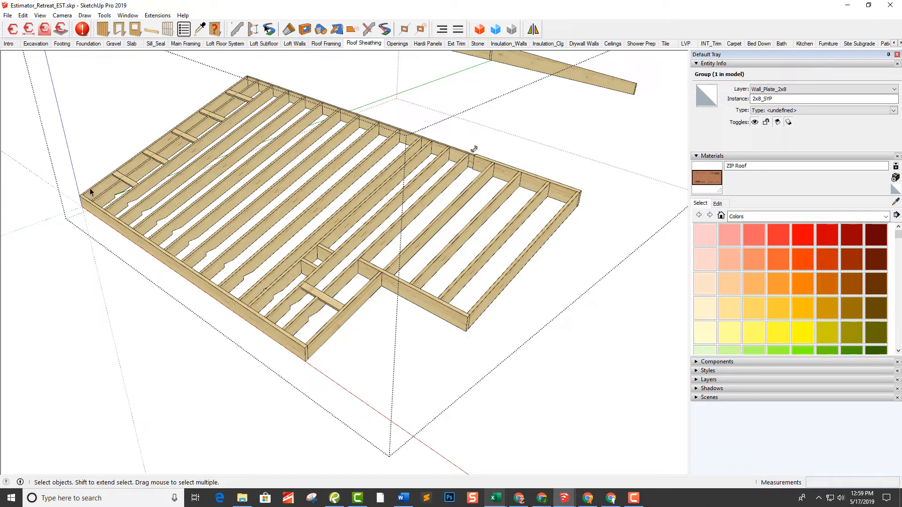
pyautogui.click(91, 189)
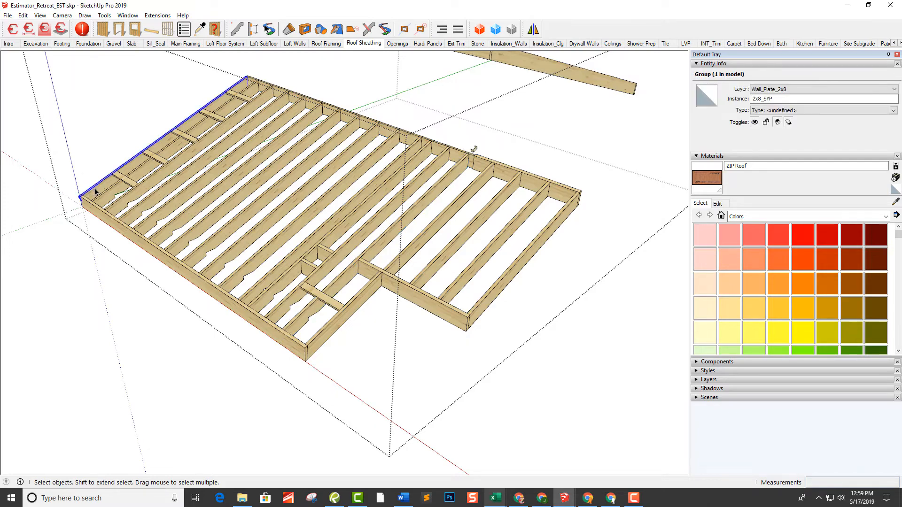
pyautogui.moveTo(95, 192); pyautogui.dragTo(487, 238, button='middle')
# Move the short rear board over the porch section to the Wall_Plate_2x8 layer
pyautogui.click(504, 222)
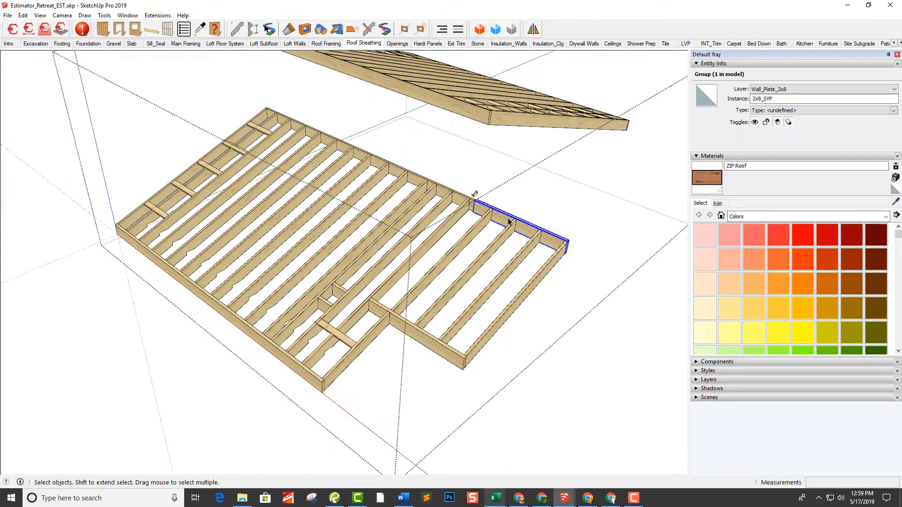
pyautogui.click(809, 90)
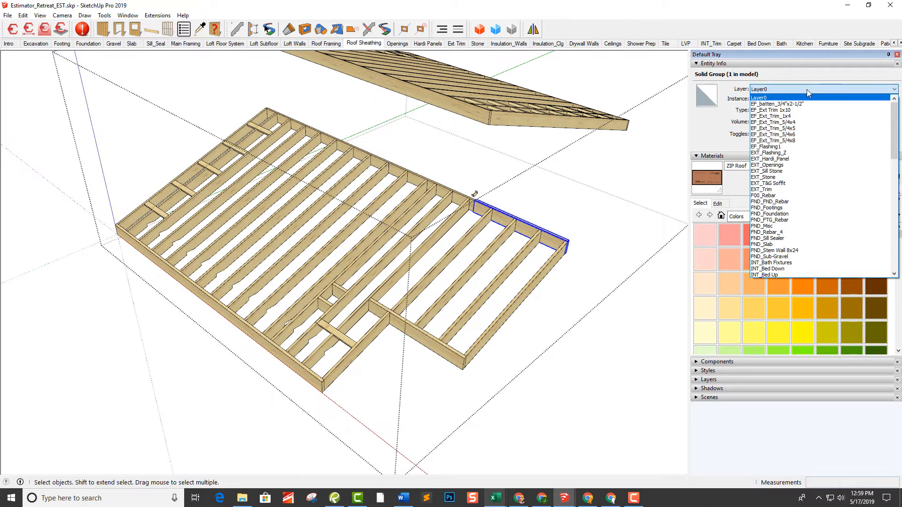
pyautogui.scroll(-8, 807, 235)
pyautogui.scroll(-9, 808, 249)
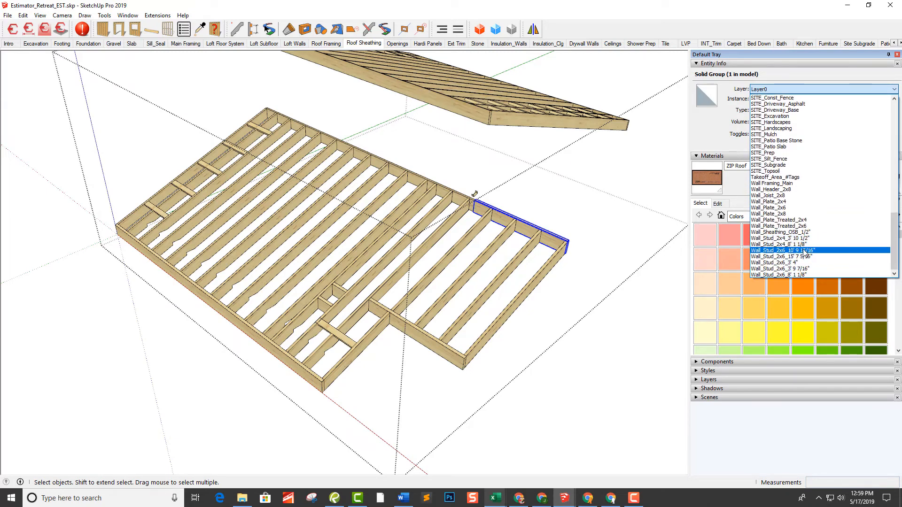
pyautogui.click(791, 214)
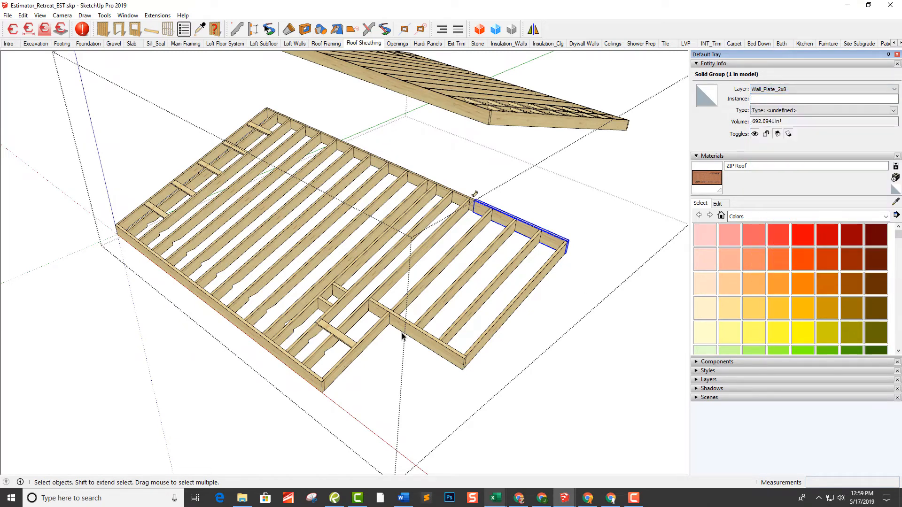
# Assign the two small blocking pieces between the lower roof's rafters to the Wall_Plate_2x8 layer and clear the selection
pyautogui.click(325, 303)
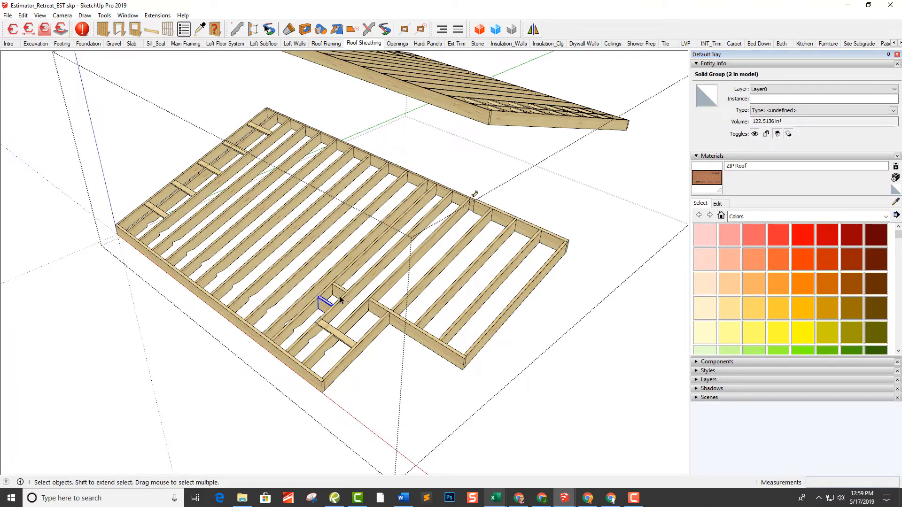
pyautogui.keyDown('shift'); pyautogui.click(340, 294); pyautogui.keyUp('shift')
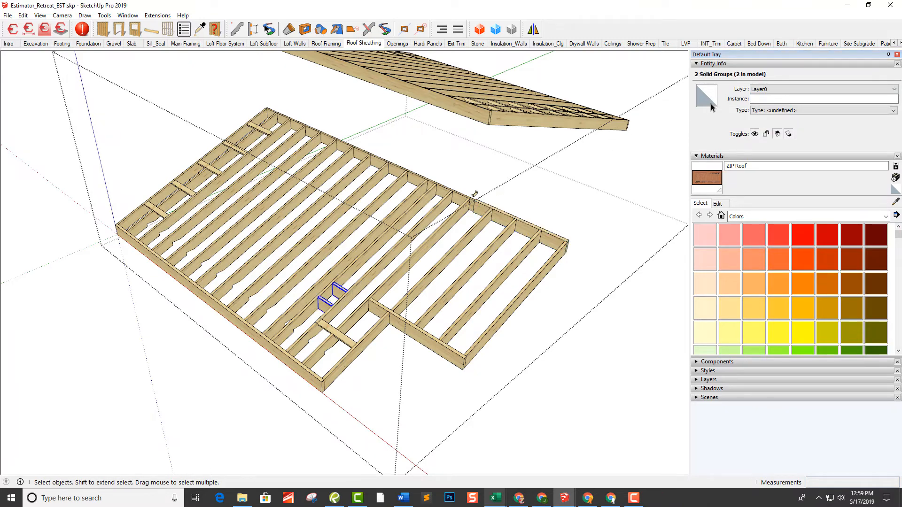
pyautogui.click(771, 90)
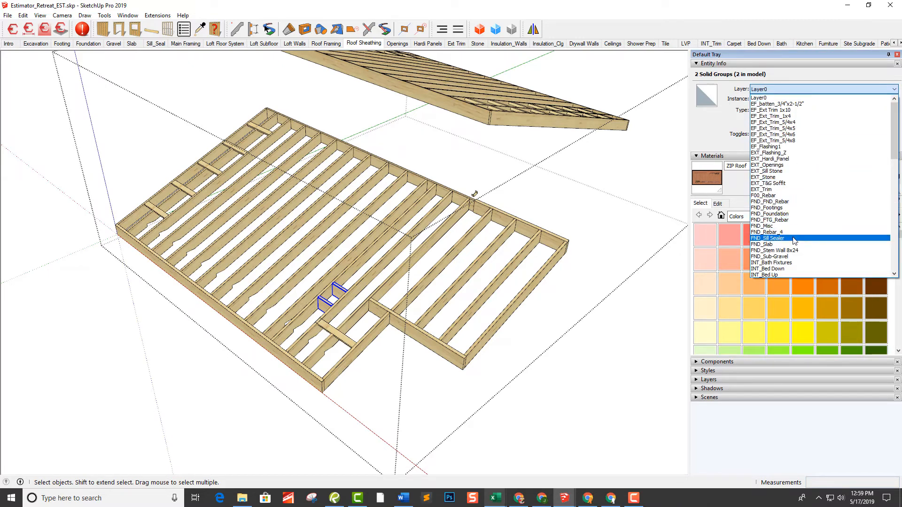
pyautogui.scroll(-15, 794, 241)
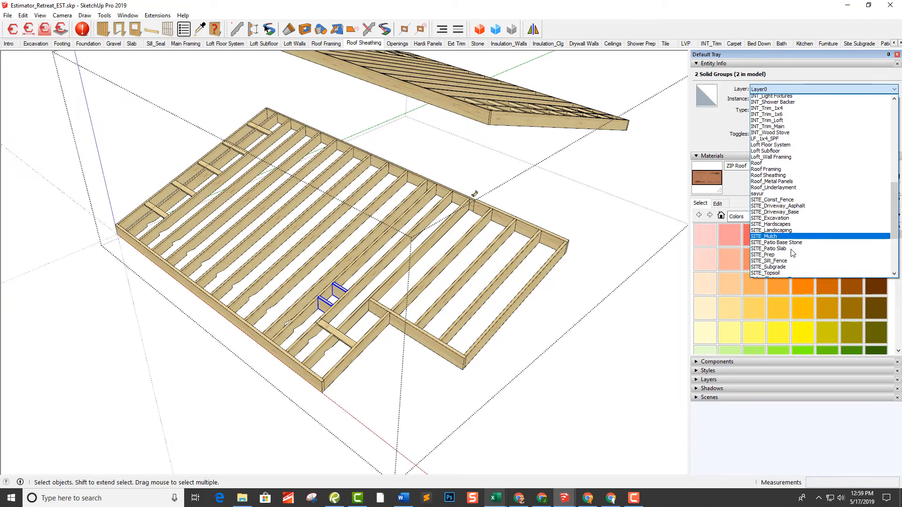
pyautogui.scroll(-4, 793, 254)
pyautogui.click(786, 222)
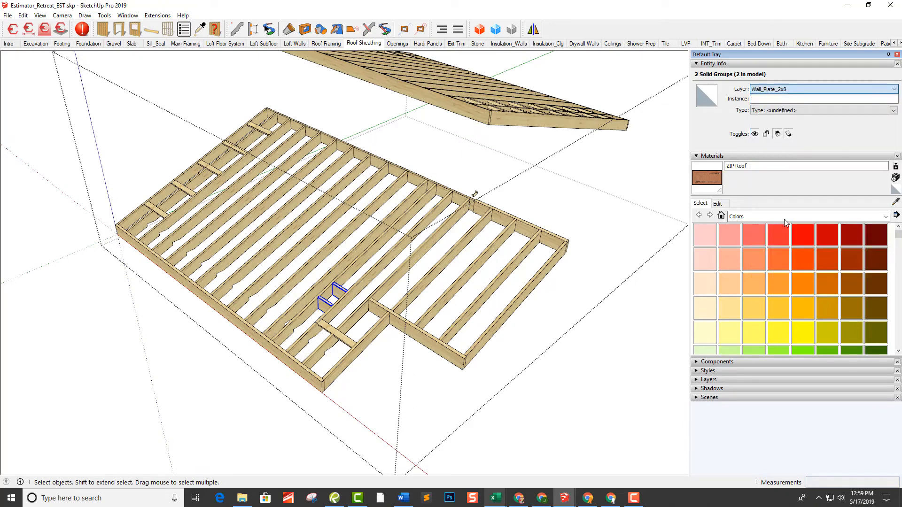
pyautogui.click(640, 189)
pyautogui.scroll(-5, 627, 179)
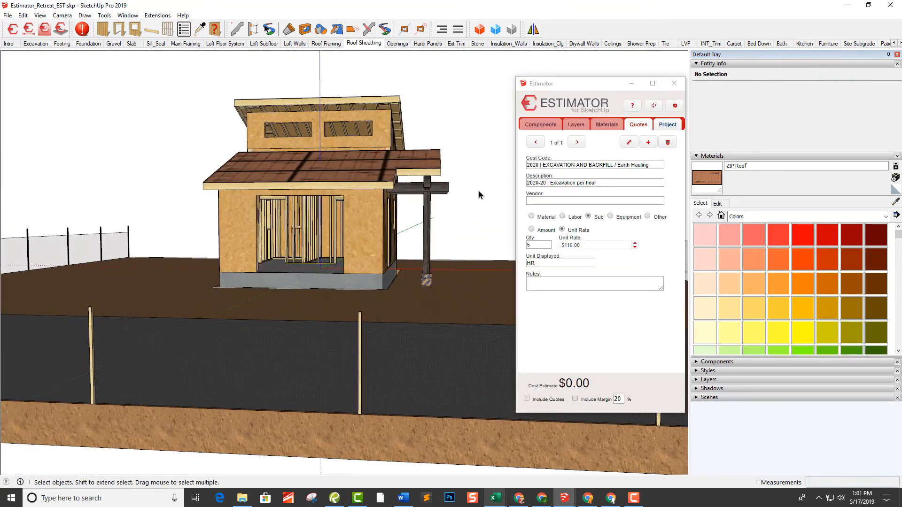
# Select the whole framed house, generate its HTML cost report in Estimator, and review the listed items
pyautogui.moveTo(285, 109); pyautogui.dragTo(183, 72)
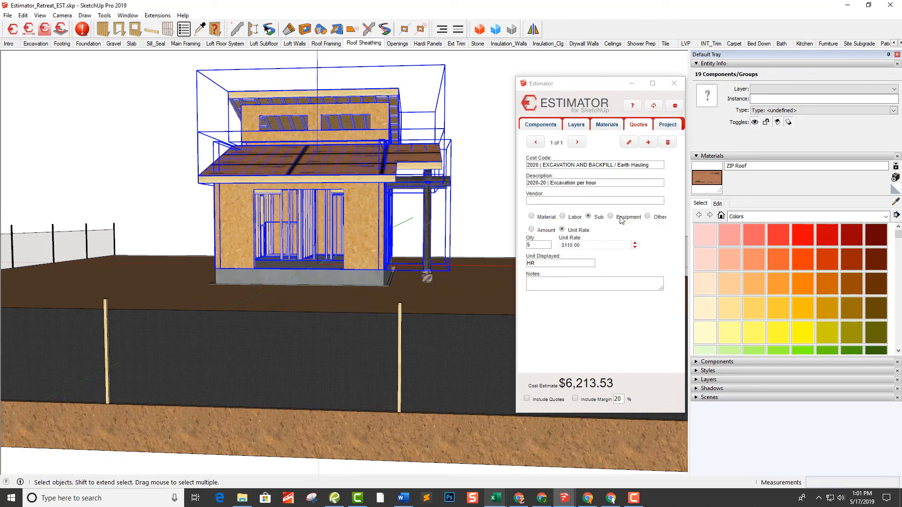
pyautogui.click(668, 124)
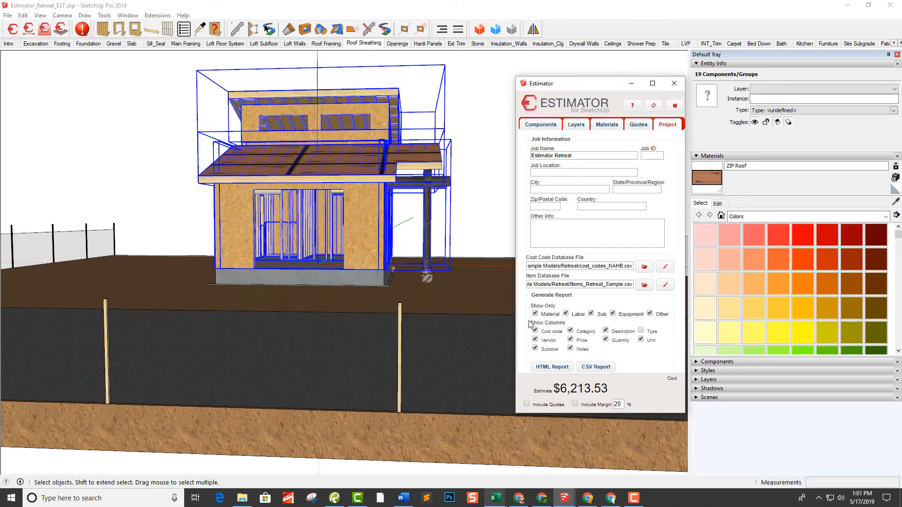
pyautogui.click(553, 367)
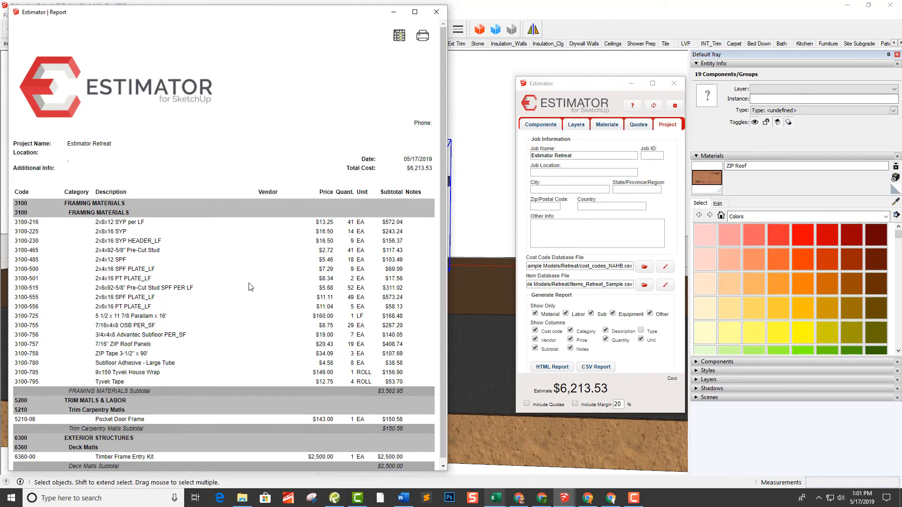
pyautogui.scroll(-1, 167, 263)
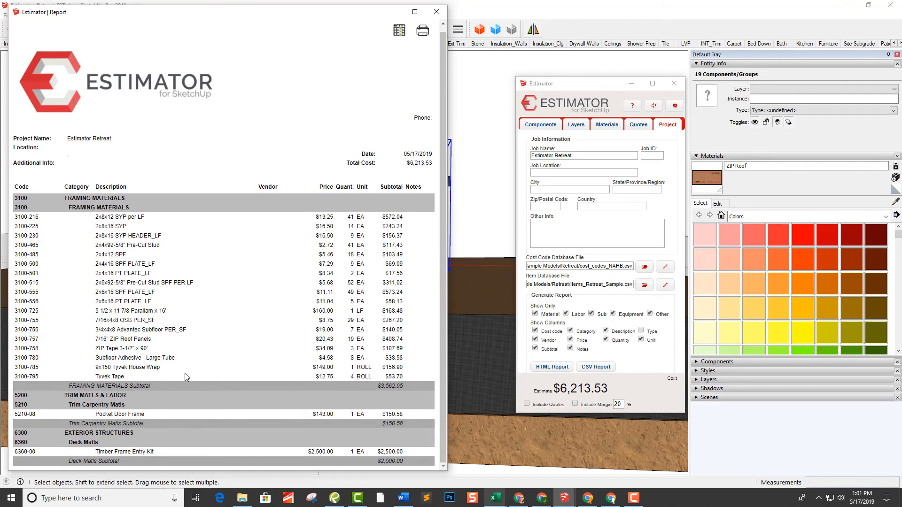